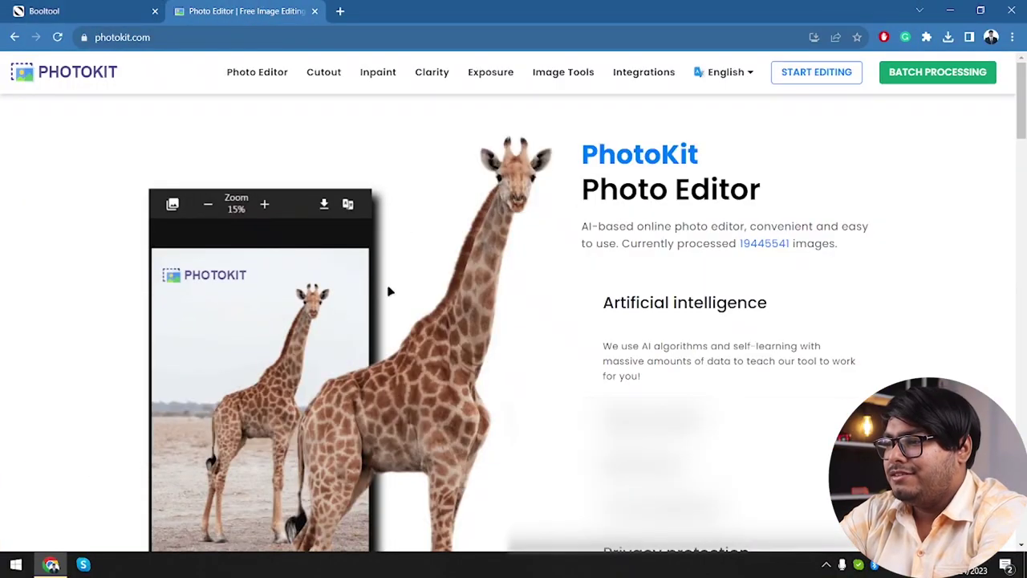
# Look over Booltool's Pro and Ultra pricing plans, then return to the PhotoKit Photo Editor page
pyautogui.scroll(-6, 389, 291)
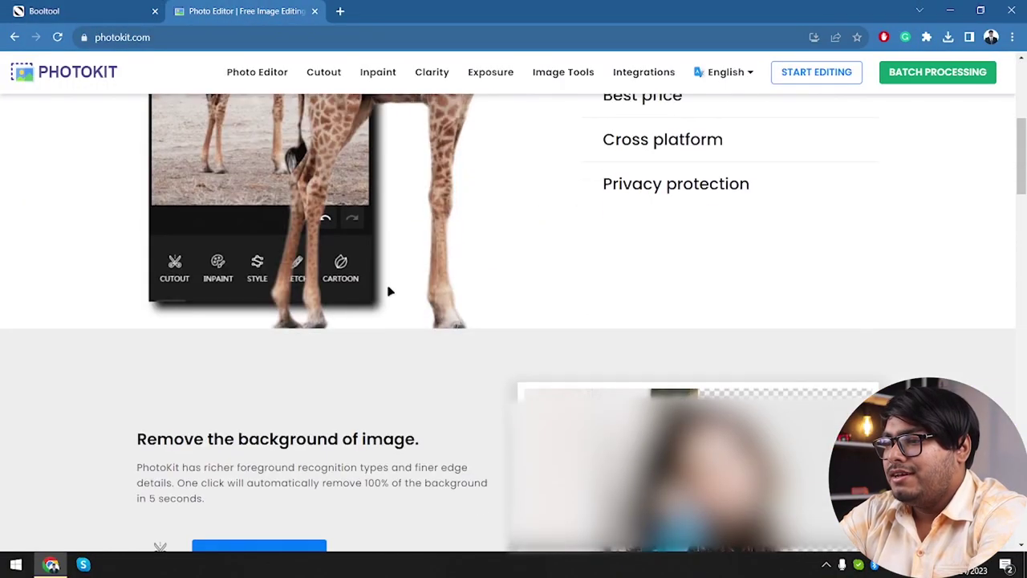
pyautogui.scroll(2, 390, 291)
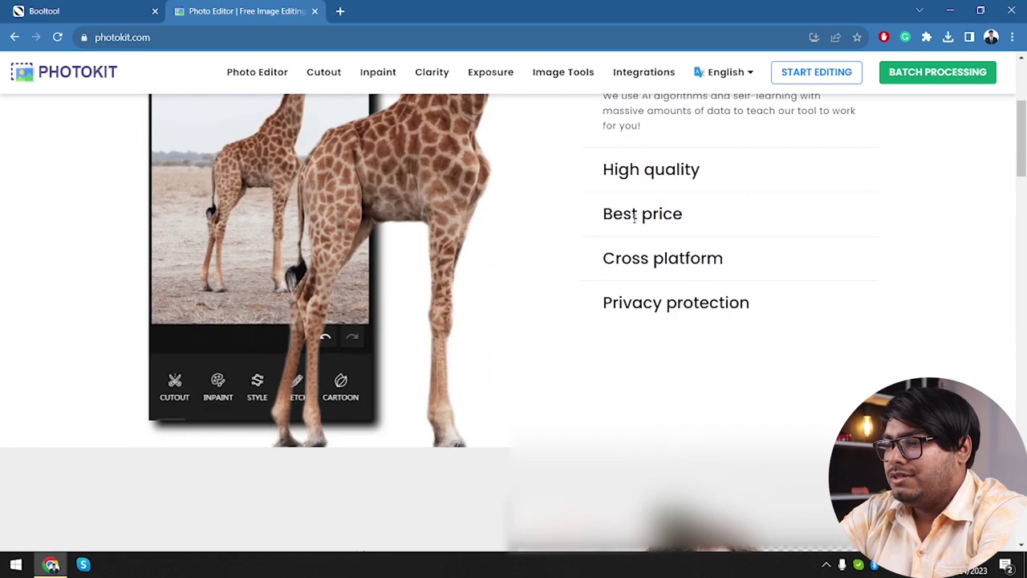
pyautogui.scroll(5, 435, 170)
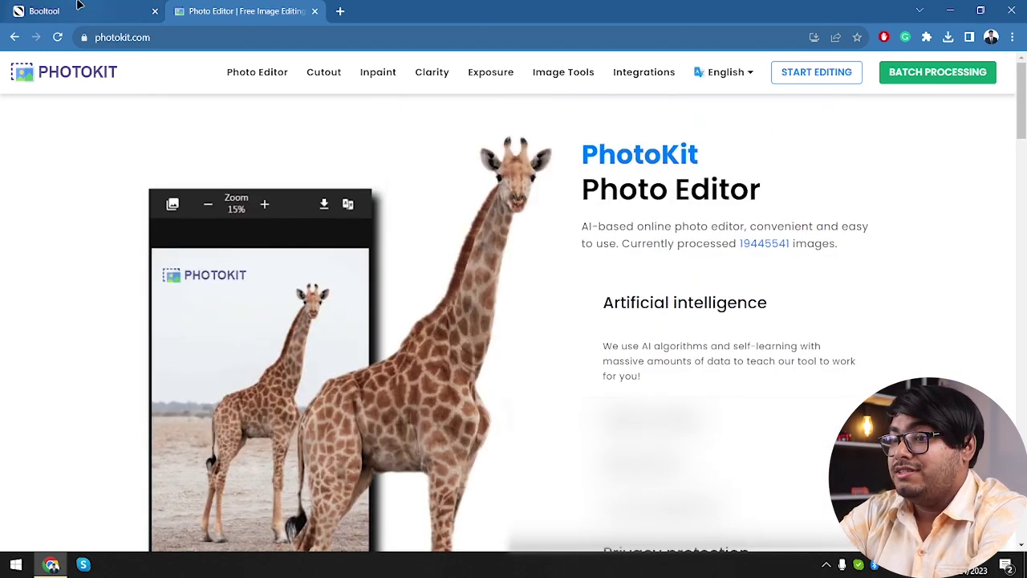
pyautogui.click(112, 11)
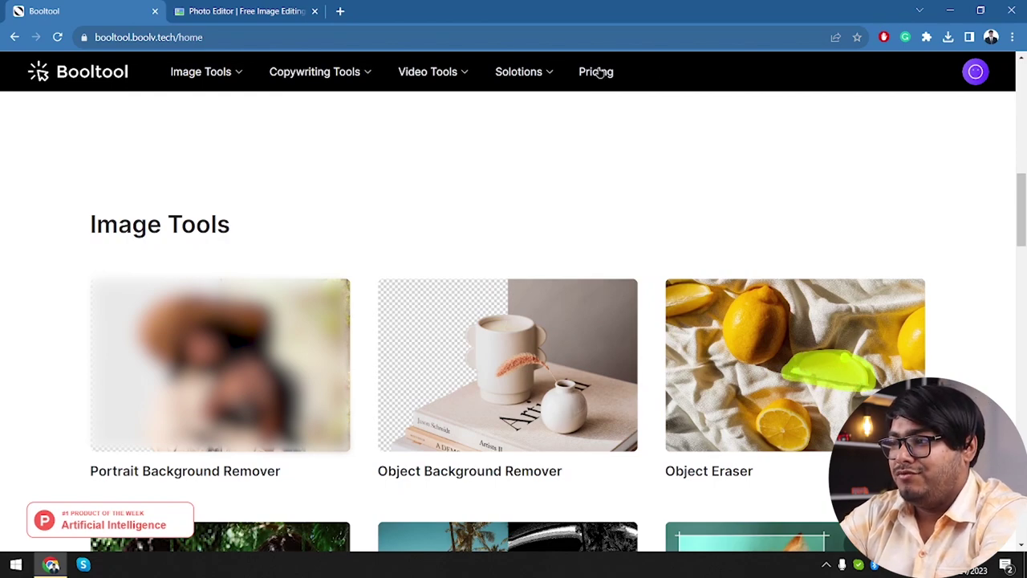
pyautogui.click(594, 72)
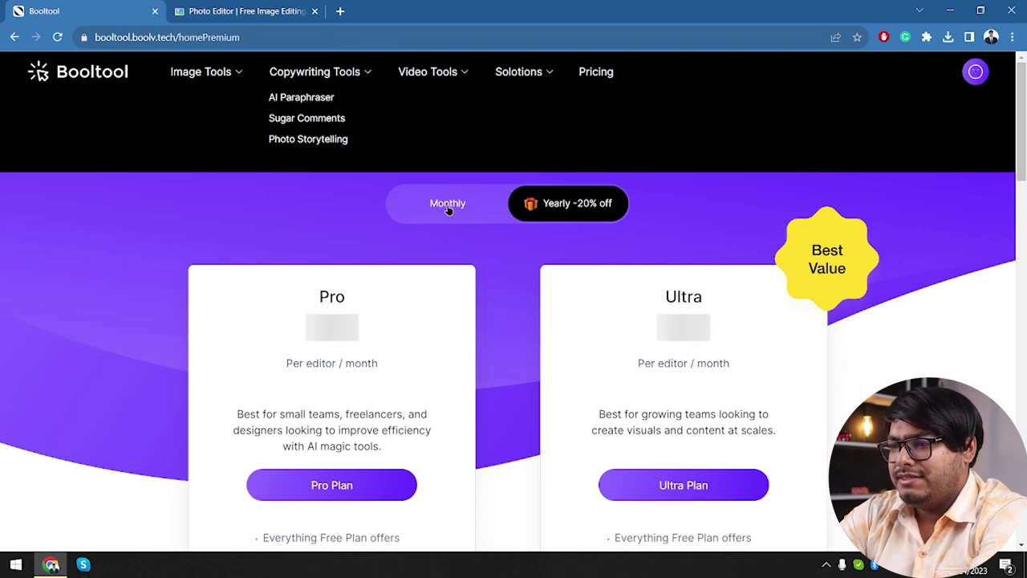
pyautogui.click(241, 11)
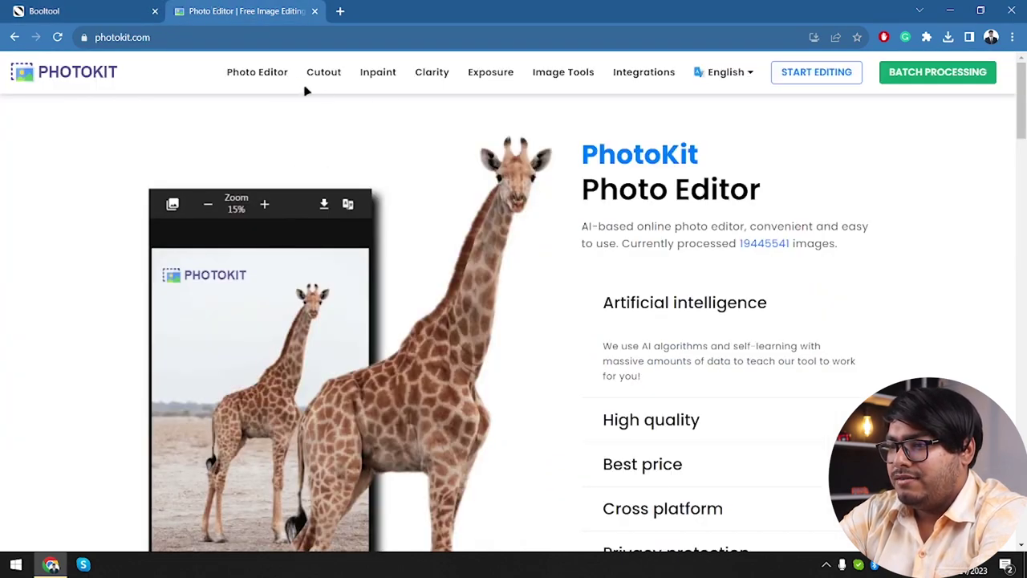
pyautogui.scroll(-10, 444, 180)
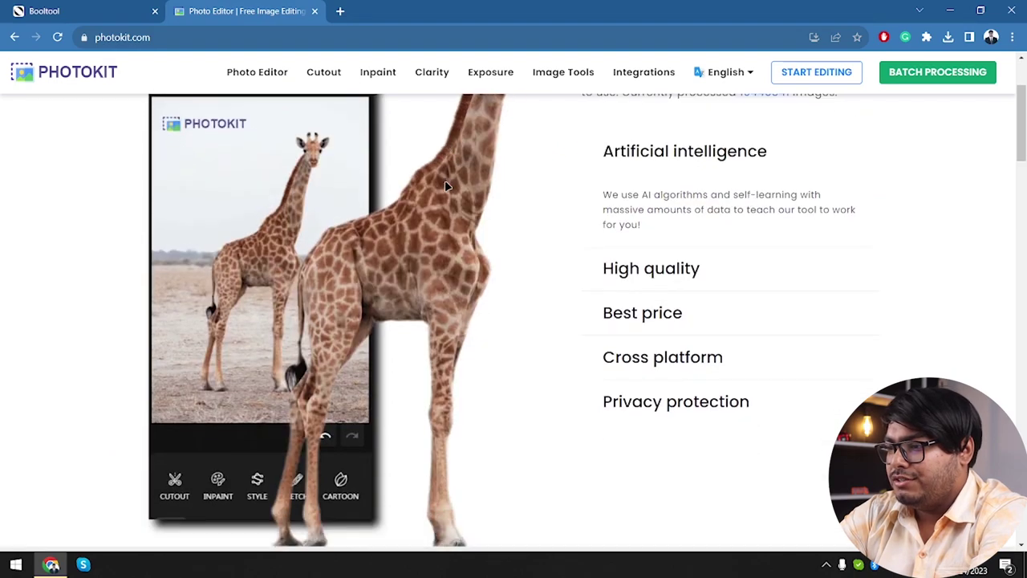
pyautogui.scroll(-10, 445, 180)
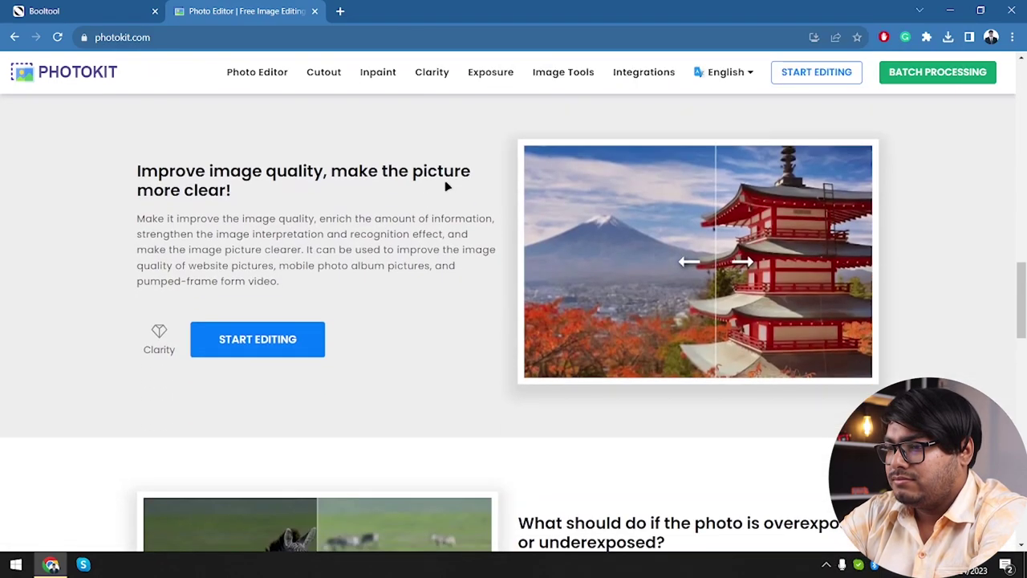
pyautogui.scroll(20, 444, 180)
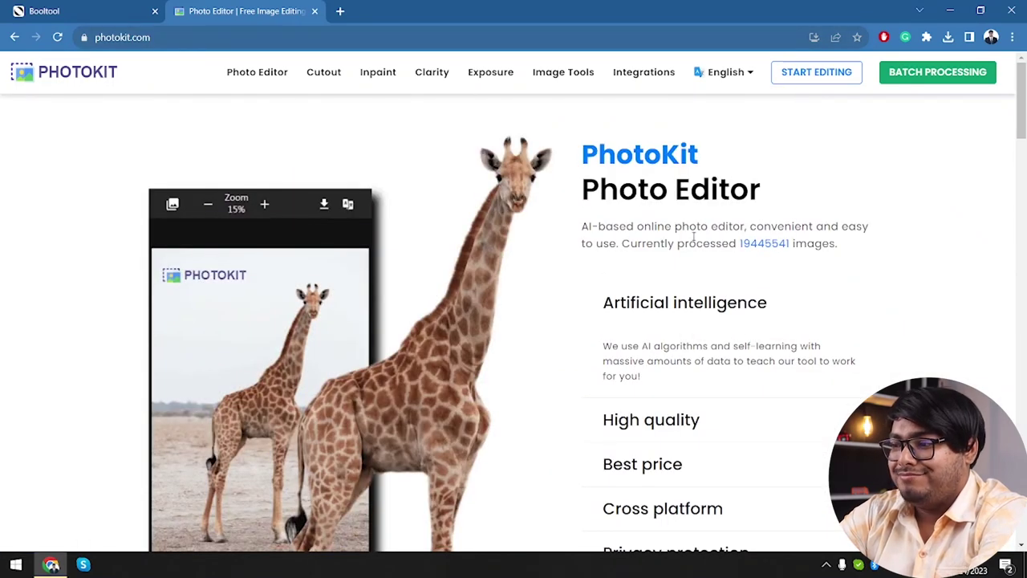
pyautogui.scroll(-2, 655, 262)
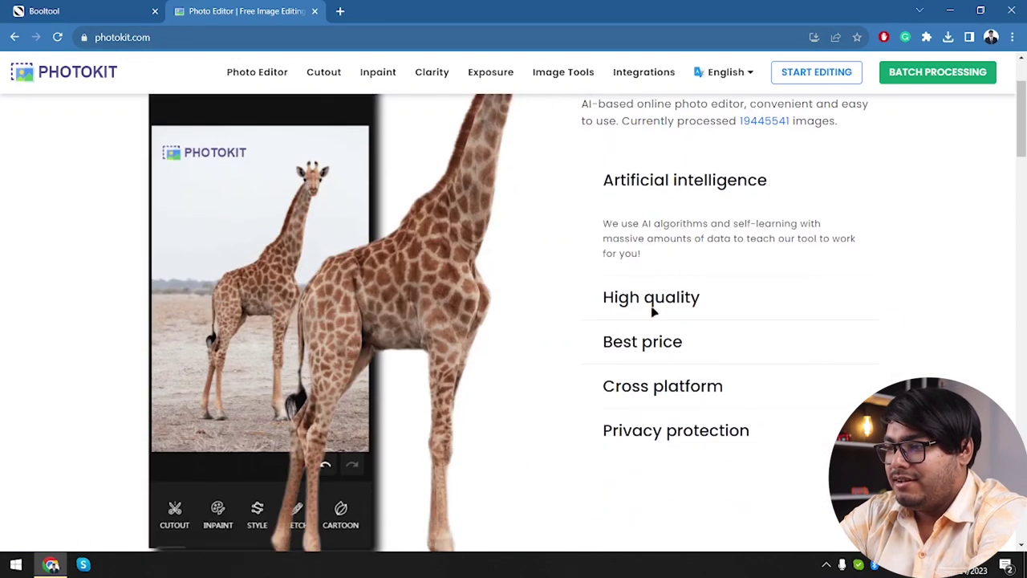
pyautogui.click(317, 36)
pyautogui.click(25, 79)
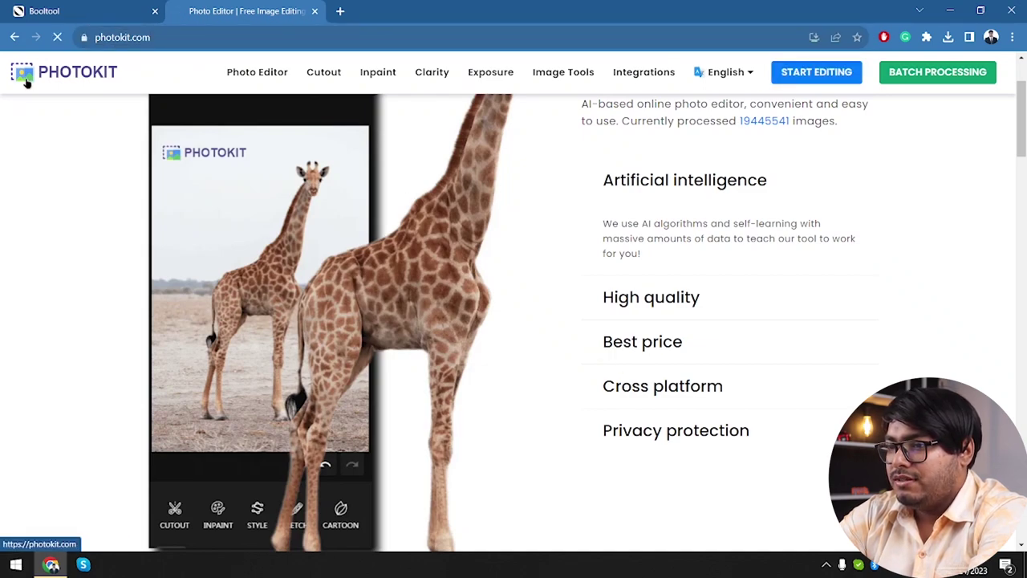
# Search Google for 'photokit pricing' and open PhotoKit's official Pricing result
pyautogui.click(213, 39)
pyautogui.write('photo')
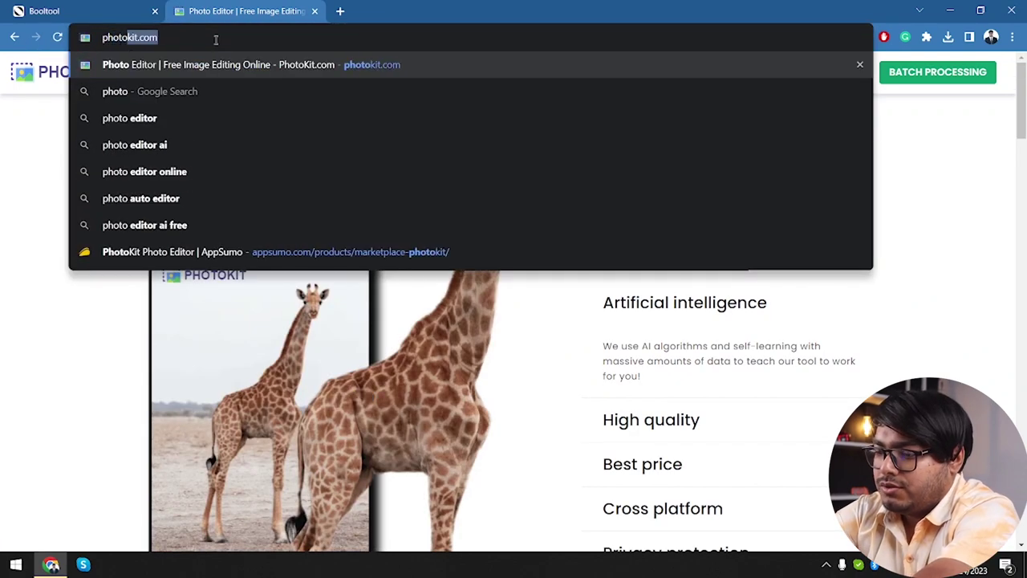
pyautogui.write('kit pricing')
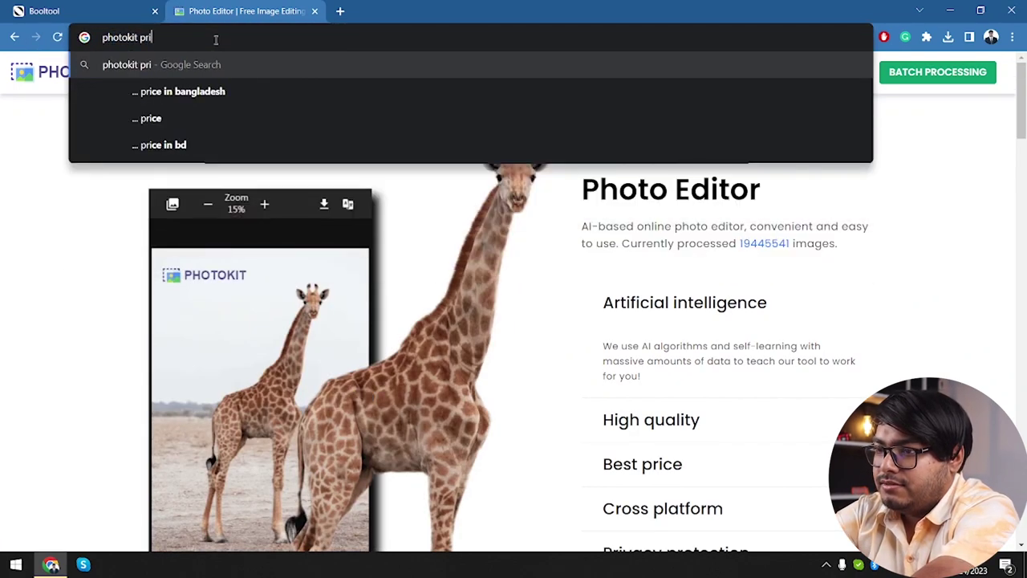
pyautogui.press('Return')
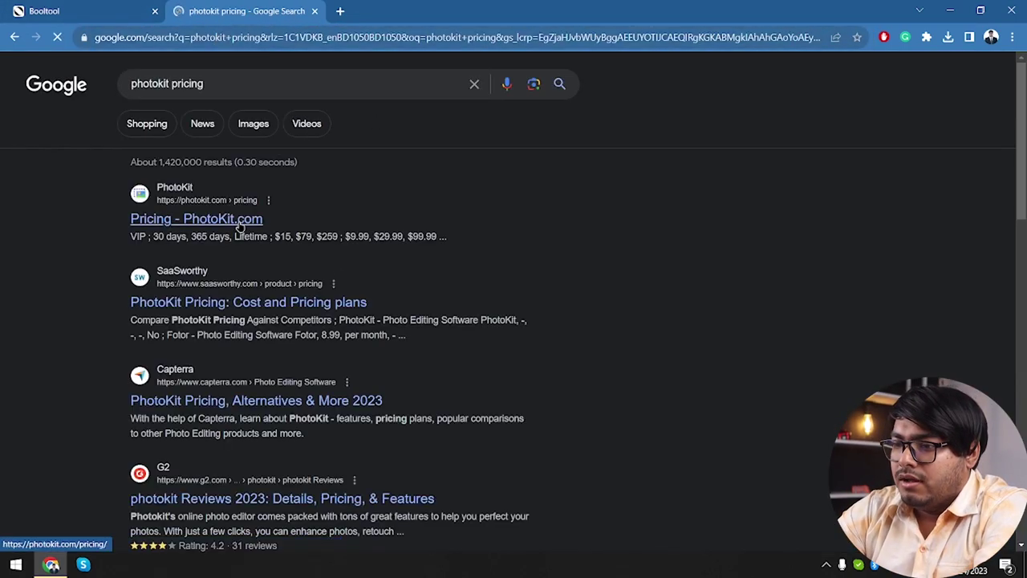
pyautogui.click(239, 227)
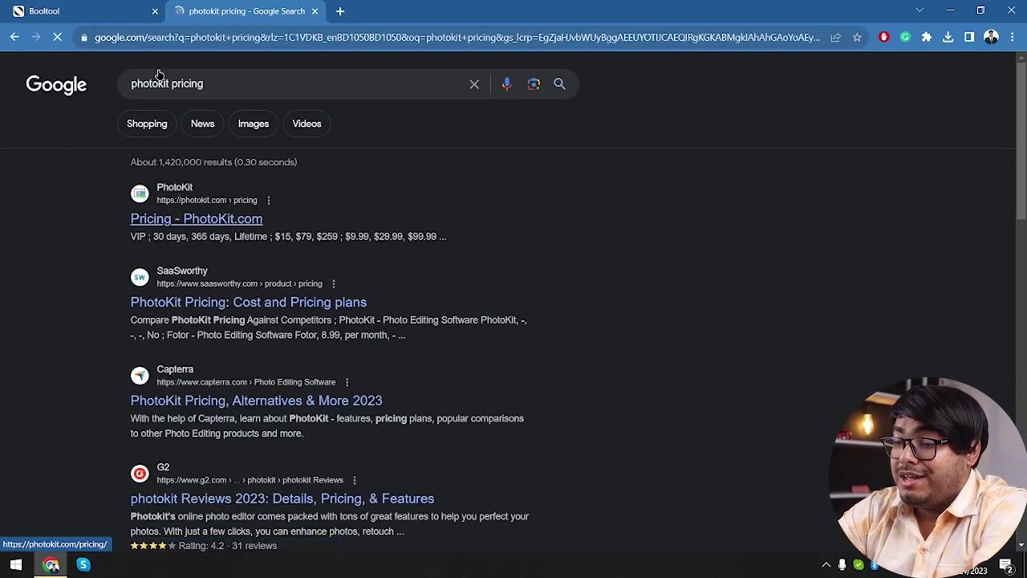
# Switch Booltool's pricing to monthly billing, showing Pro at $9.90 and Ultra at $19.90
pyautogui.click(48, 11)
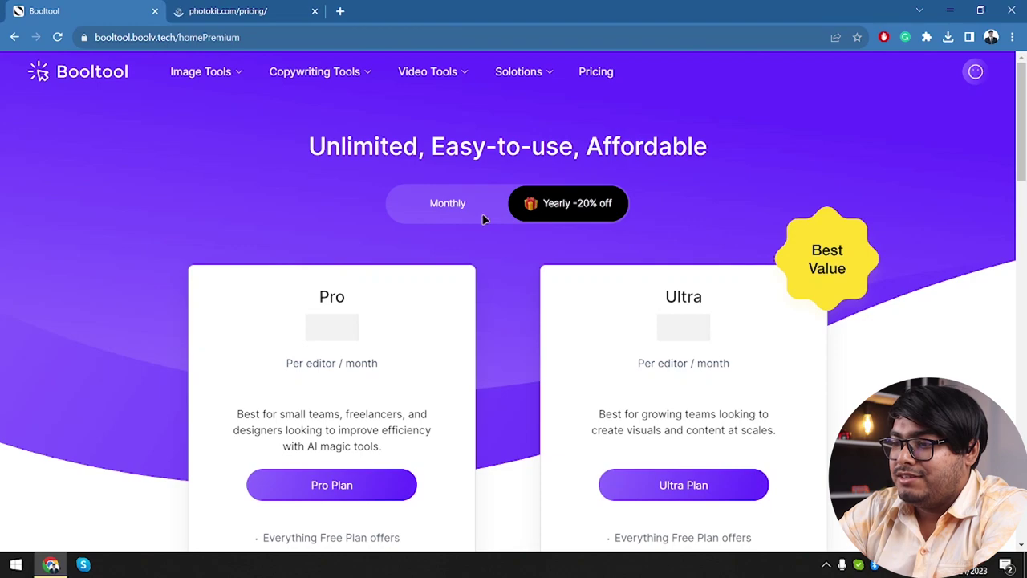
pyautogui.scroll(-1, 397, 217)
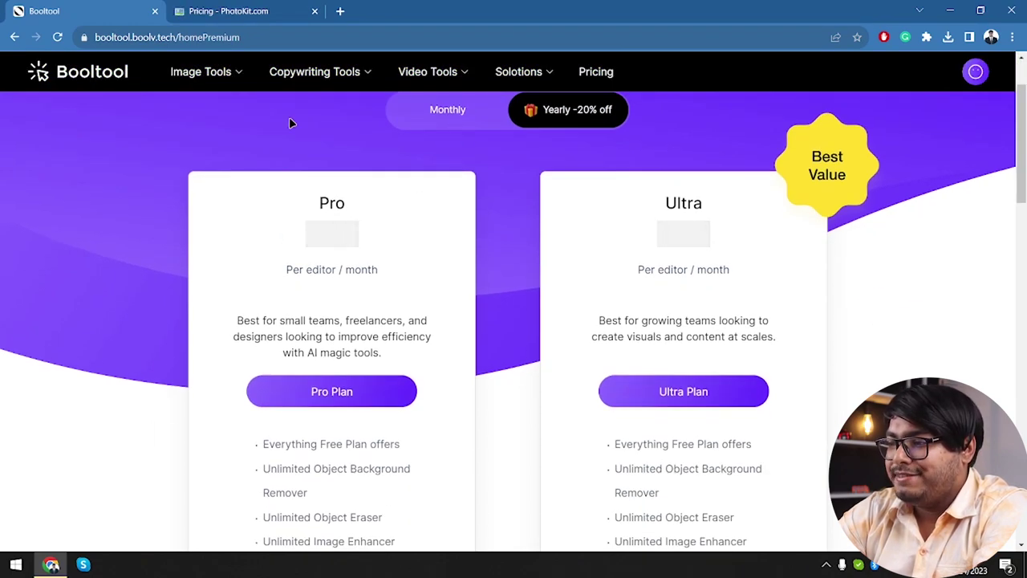
pyautogui.click(82, 74)
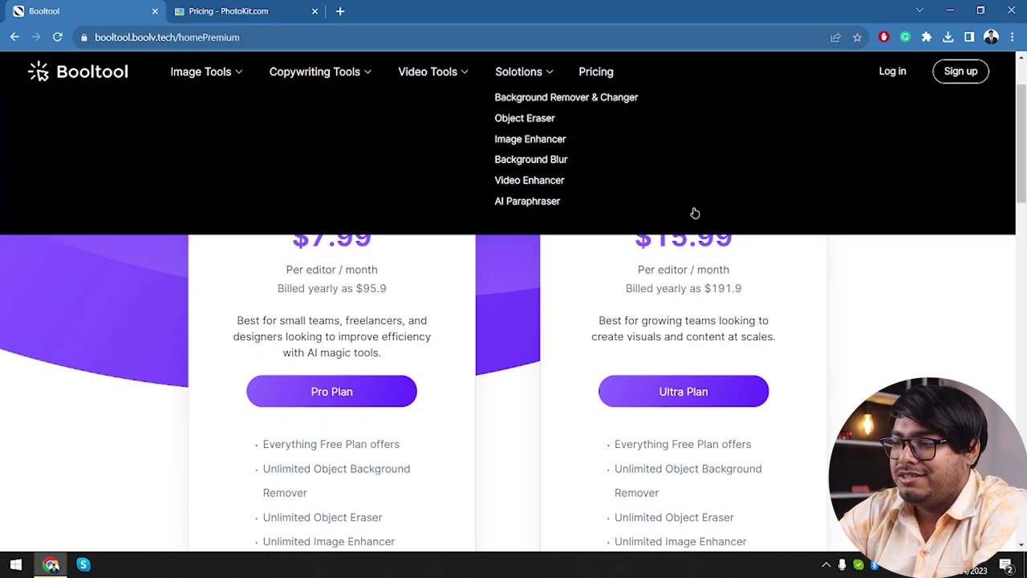
pyautogui.click(456, 120)
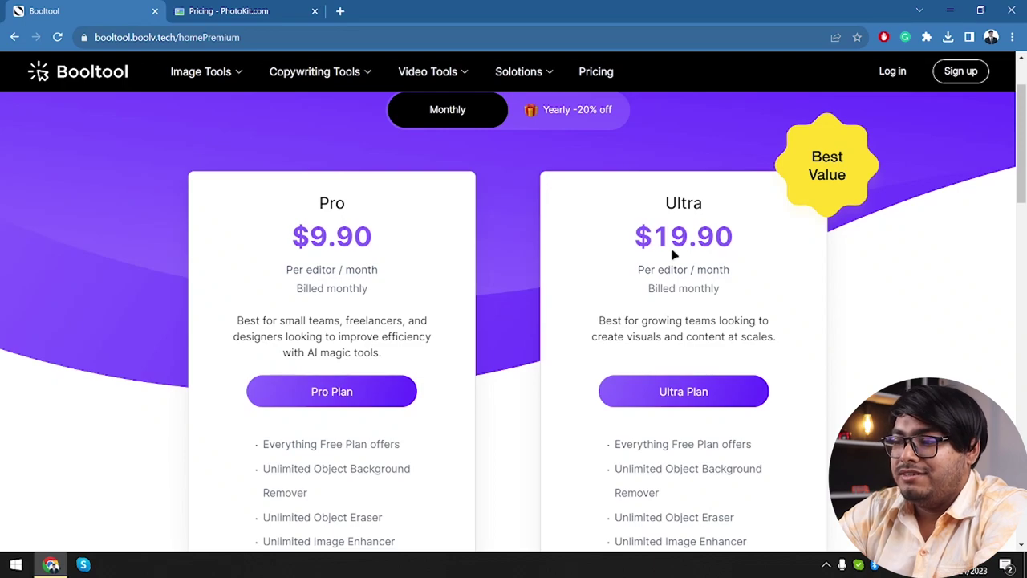
pyautogui.scroll(-3, 525, 346)
pyautogui.scroll(4, 525, 348)
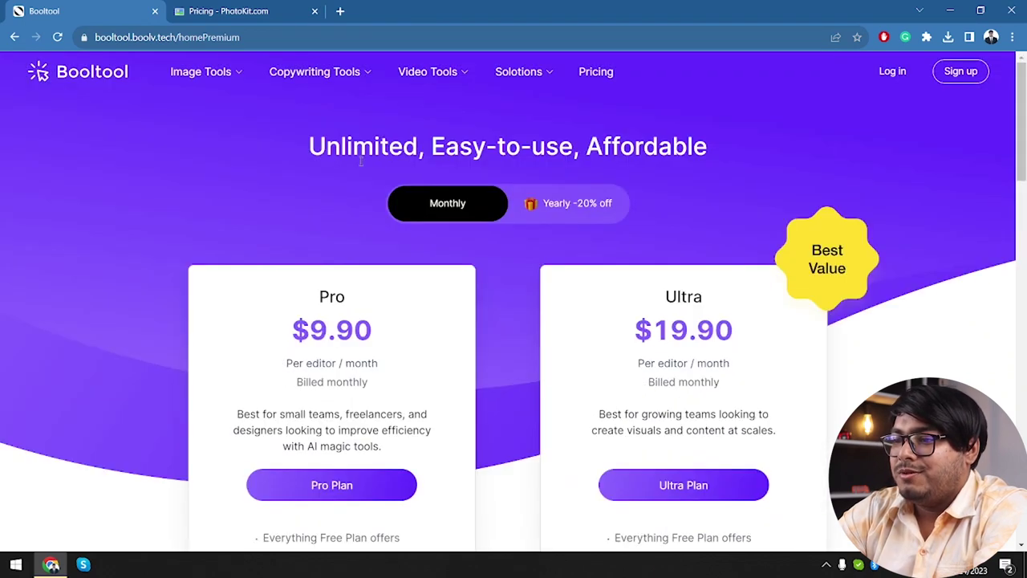
# Review PhotoKit's VIP plans, highlighting the $99.99 lifetime price, then return to Booltool's pricing
pyautogui.click(230, 11)
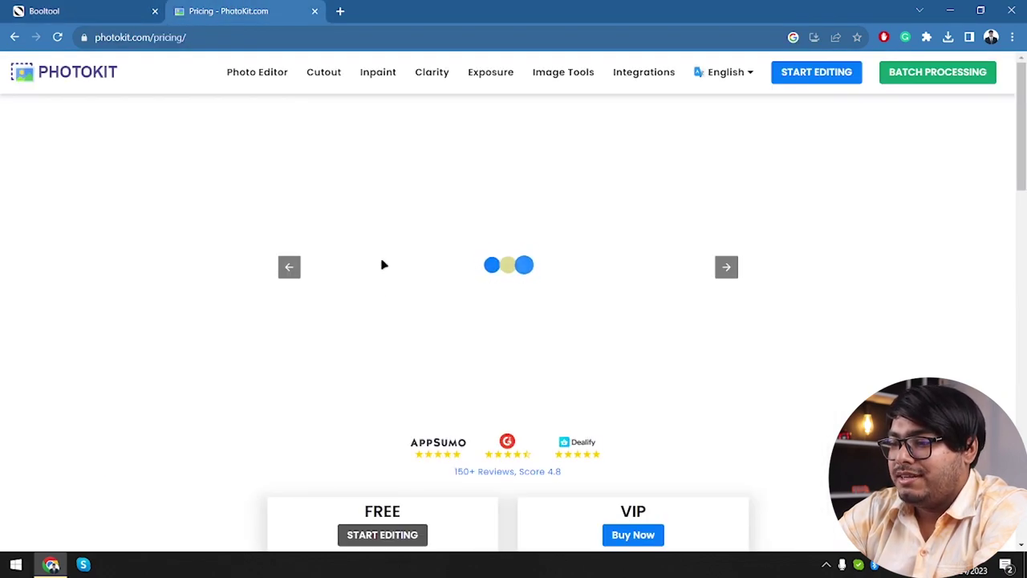
pyautogui.scroll(-3, 385, 289)
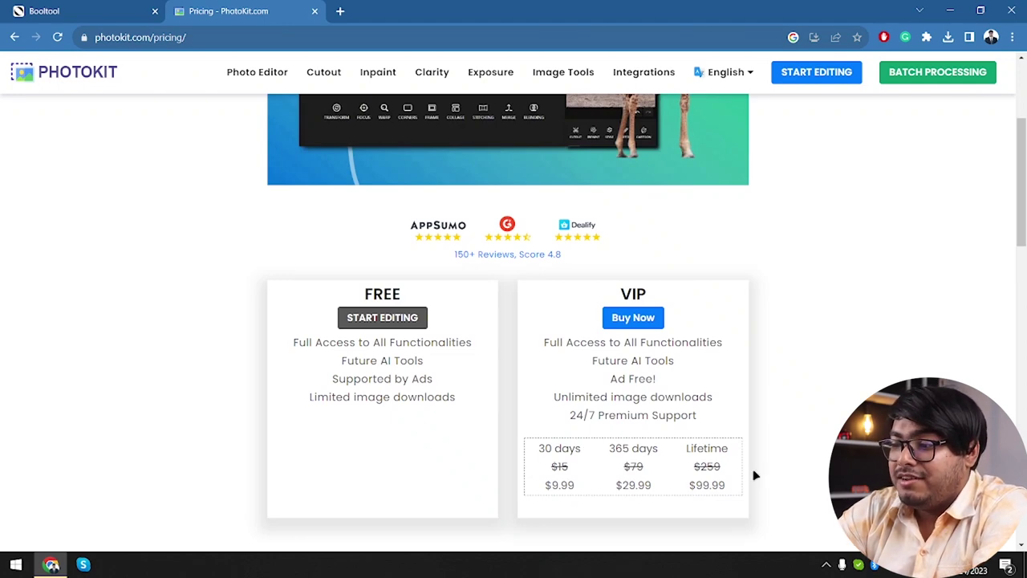
pyautogui.doubleClick(709, 485)
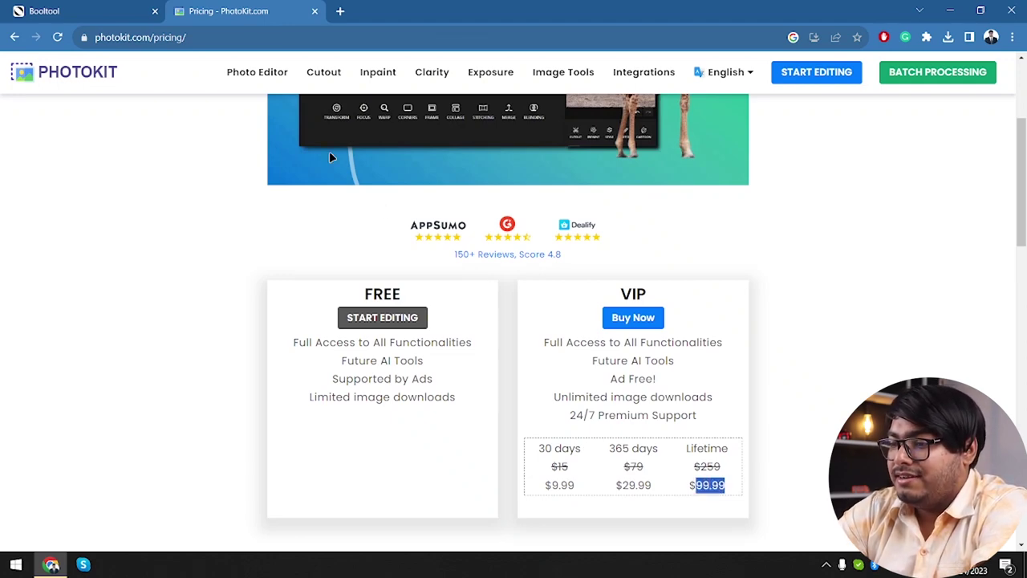
pyautogui.hotkey('ctrl', 'shift', 'Tab')
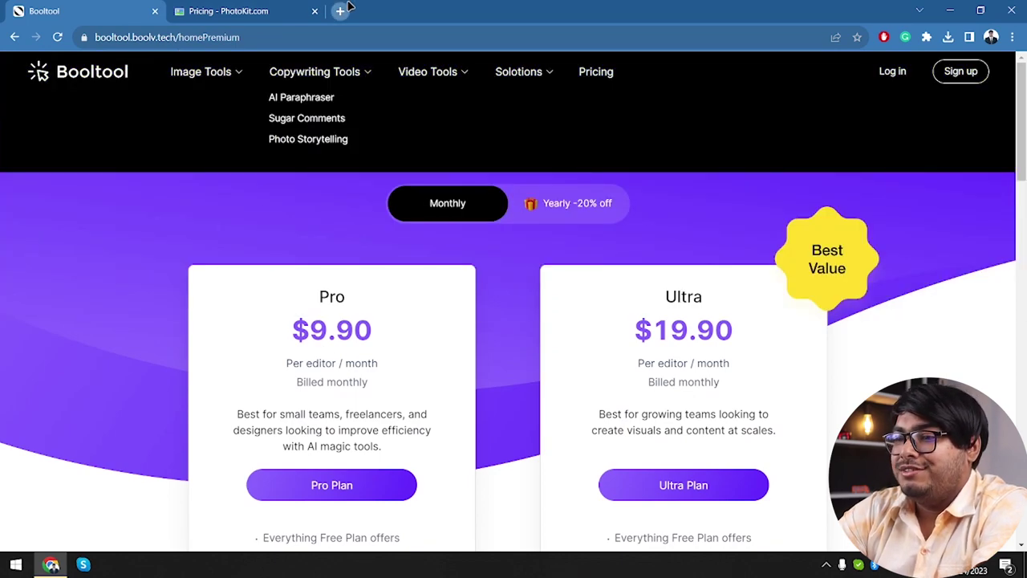
# Search Google for 'booltool lifetime deal' and 'photokit lifetime deal' in two new tabs
pyautogui.click(340, 11)
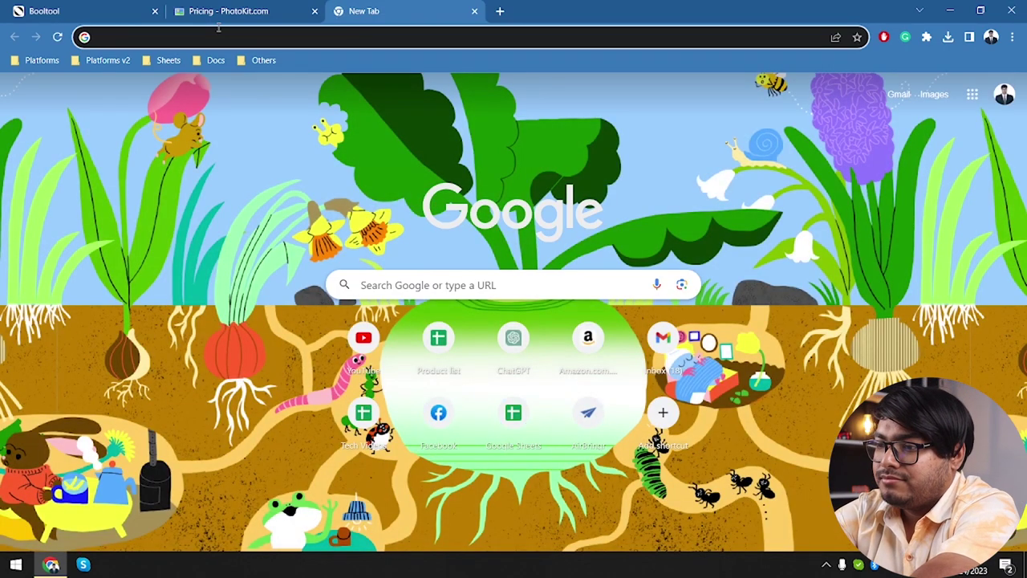
pyautogui.write('booltool lifet')
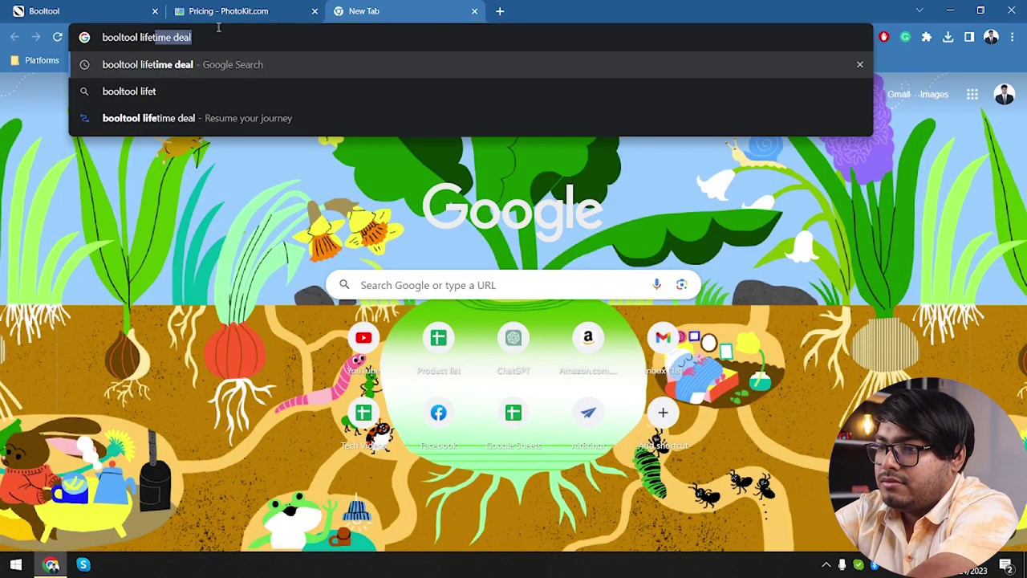
pyautogui.press('Return')
pyautogui.hotkey('ctrl', 't')
pyautogui.write('photokit l')
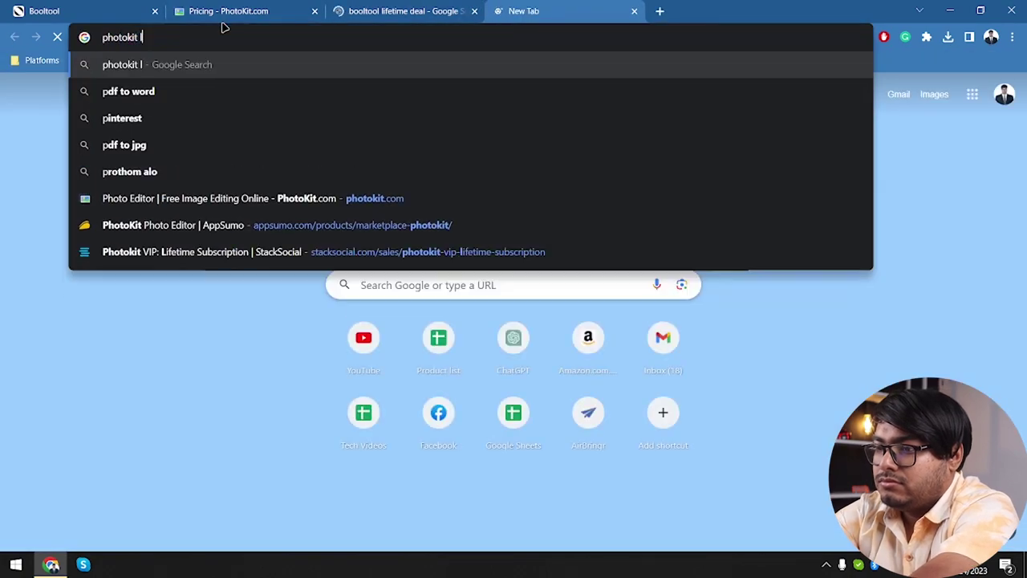
pyautogui.write('ifetime deal')
pyautogui.press('Return')
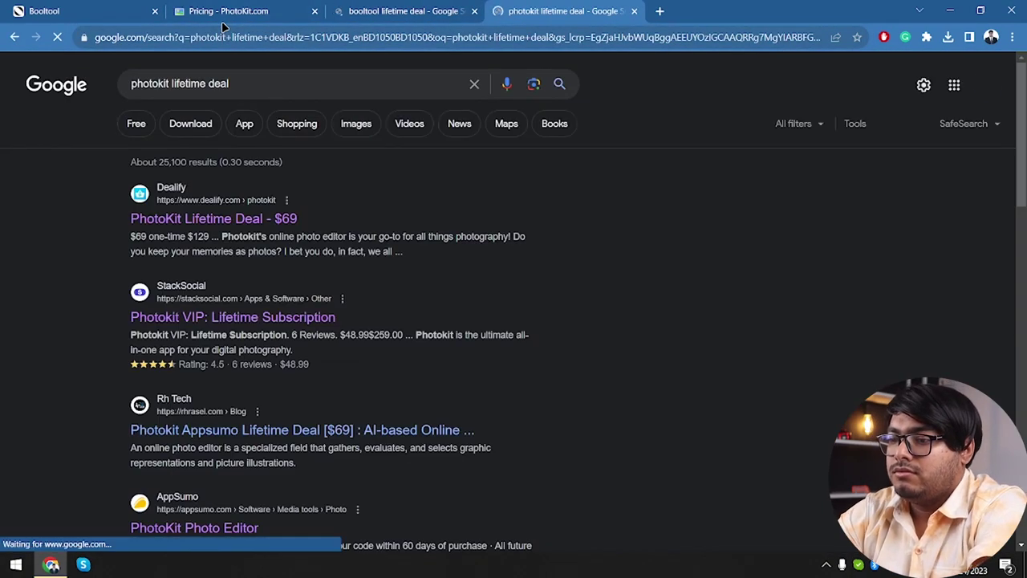
# Browse the lifetime deal results from both searches
pyautogui.scroll(-1, 275, 309)
pyautogui.click(396, 7)
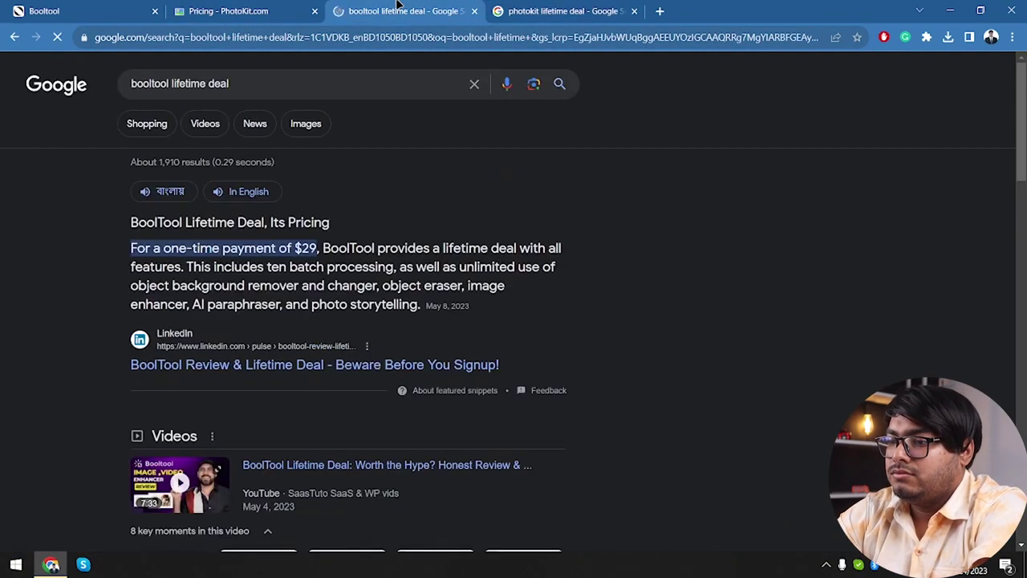
pyautogui.scroll(-5, 241, 346)
pyautogui.scroll(-3, 241, 347)
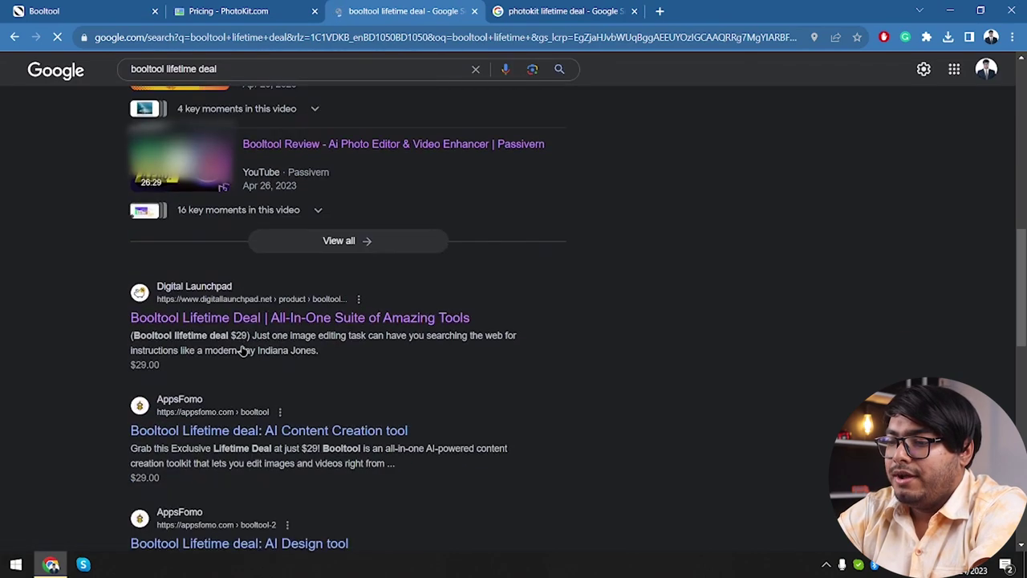
pyautogui.scroll(-4, 174, 383)
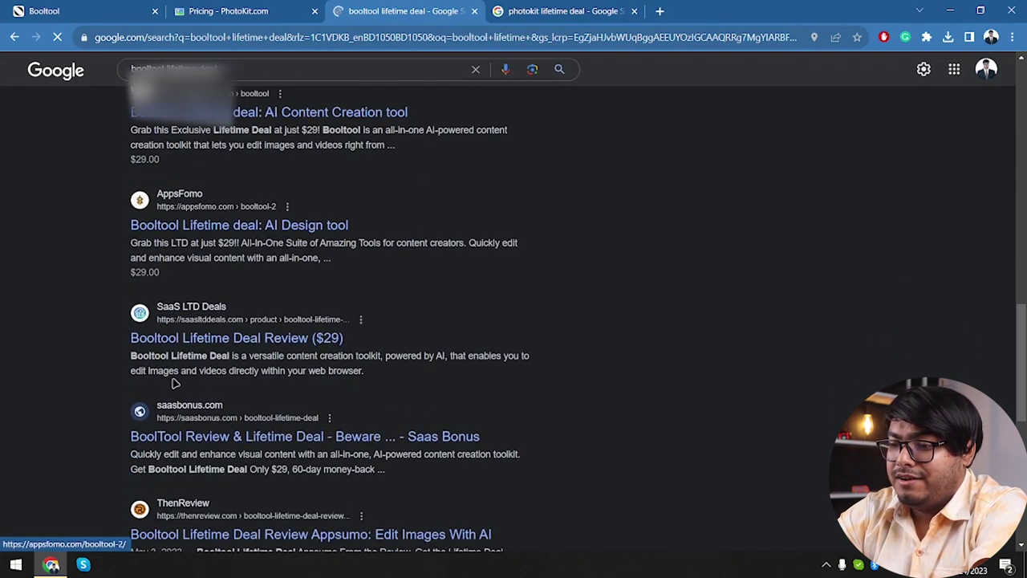
pyautogui.scroll(-5, 174, 383)
pyautogui.scroll(12, 175, 383)
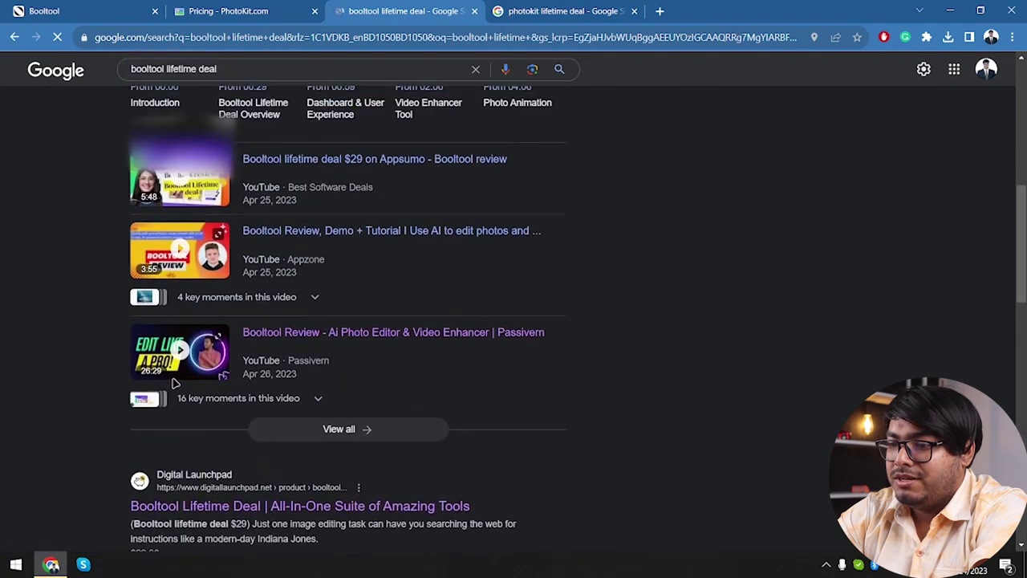
pyautogui.scroll(-1, 223, 393)
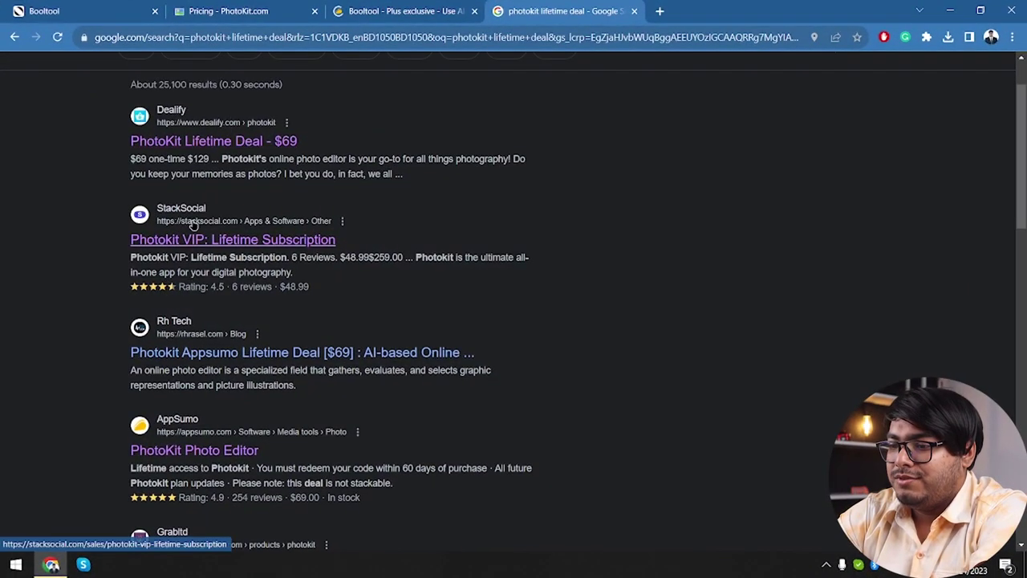
pyautogui.scroll(-2, 228, 241)
pyautogui.scroll(2, 209, 321)
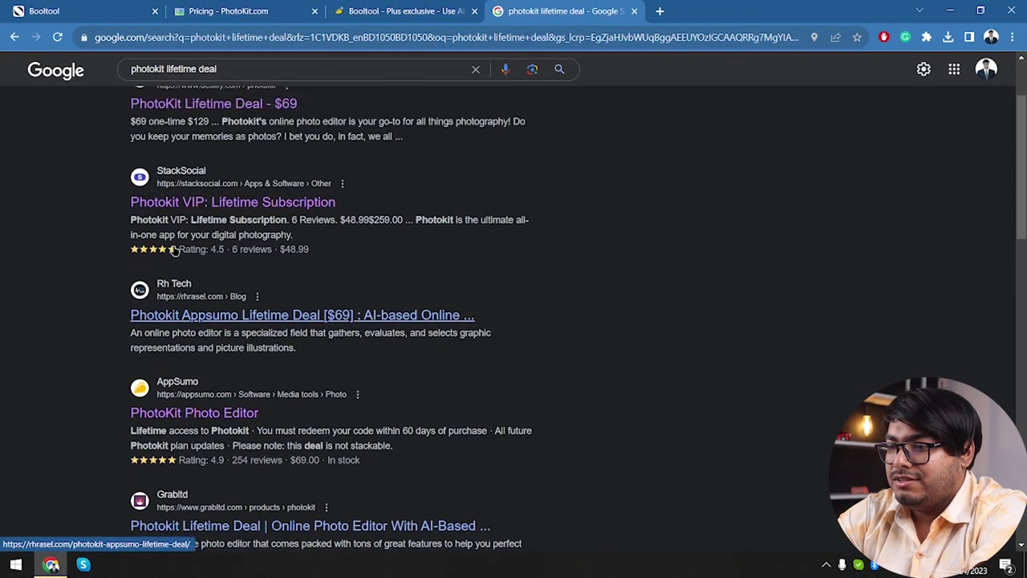
pyautogui.scroll(-1, 160, 249)
pyautogui.scroll(-1, 177, 250)
# Open AppSumo's $69 PhotoKit deal and compare it with the Booltool Plus $29 Tier 1 deal
pyautogui.click(194, 326)
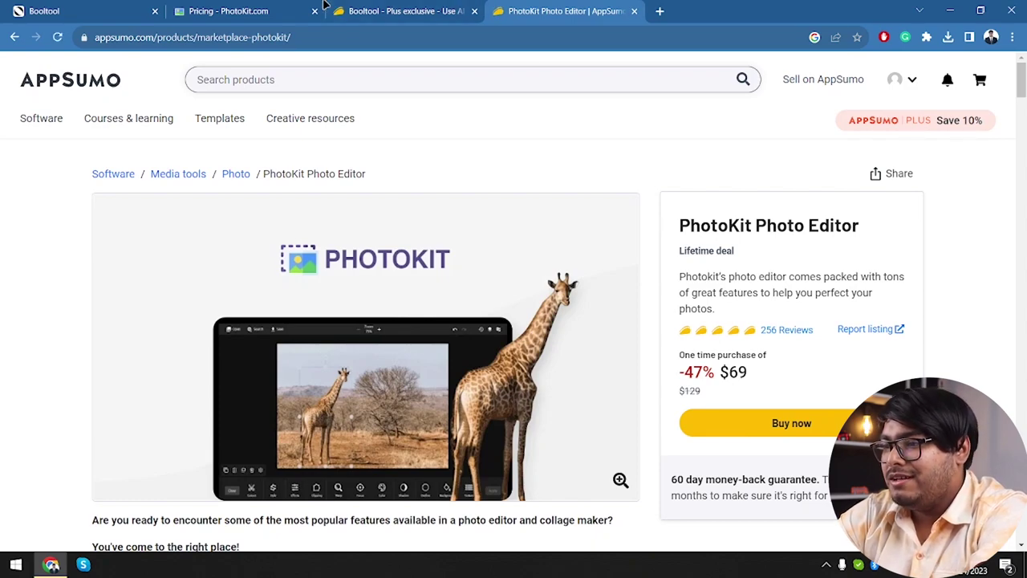
pyautogui.click(392, 10)
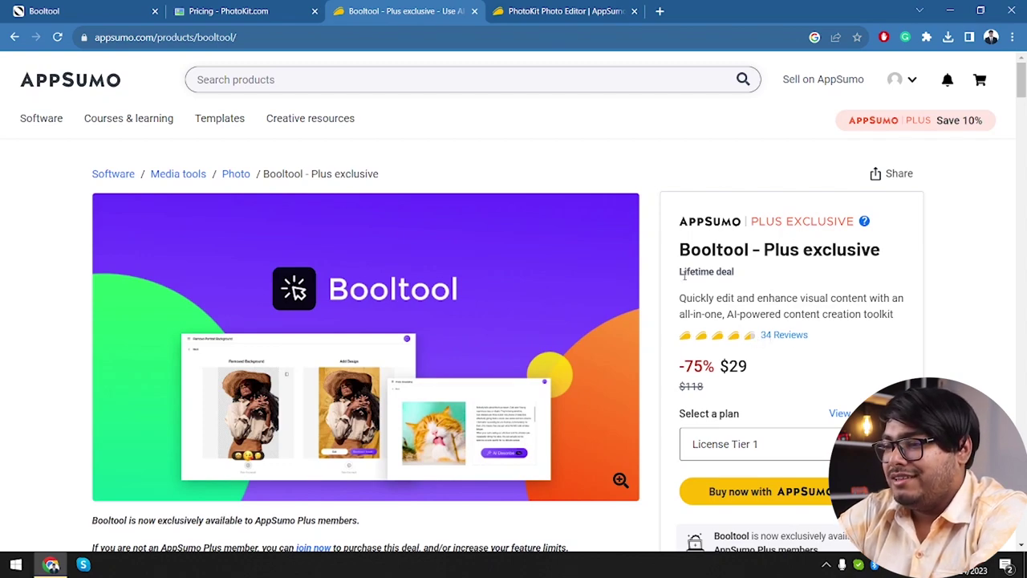
pyautogui.click(540, 14)
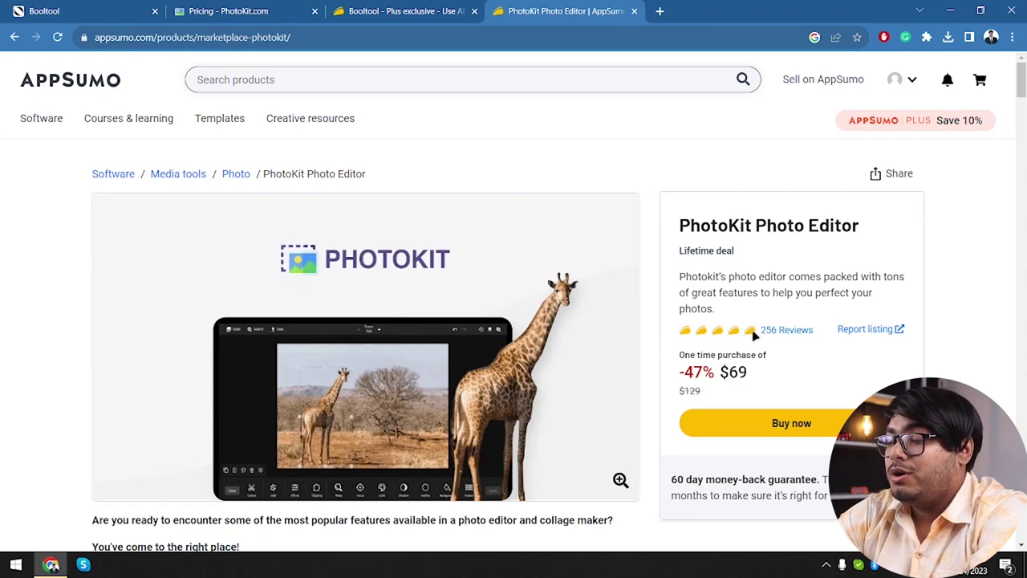
pyautogui.click(428, 8)
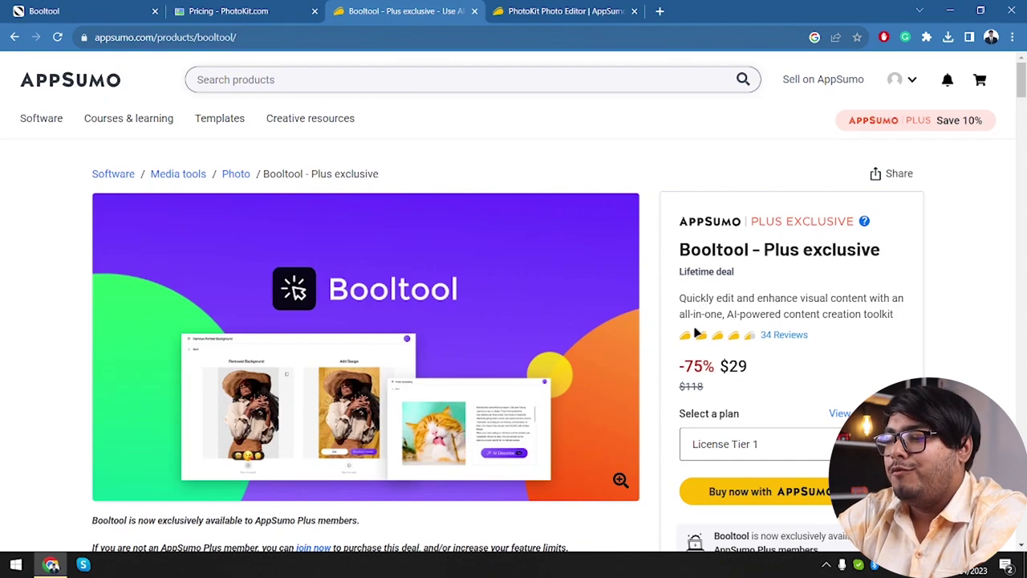
# Compare Booltool's License Tier 1 ($29) and Tier 2 ($69) with PhotoKit's $69 AppSumo deal
pyautogui.scroll(-9, 435, 378)
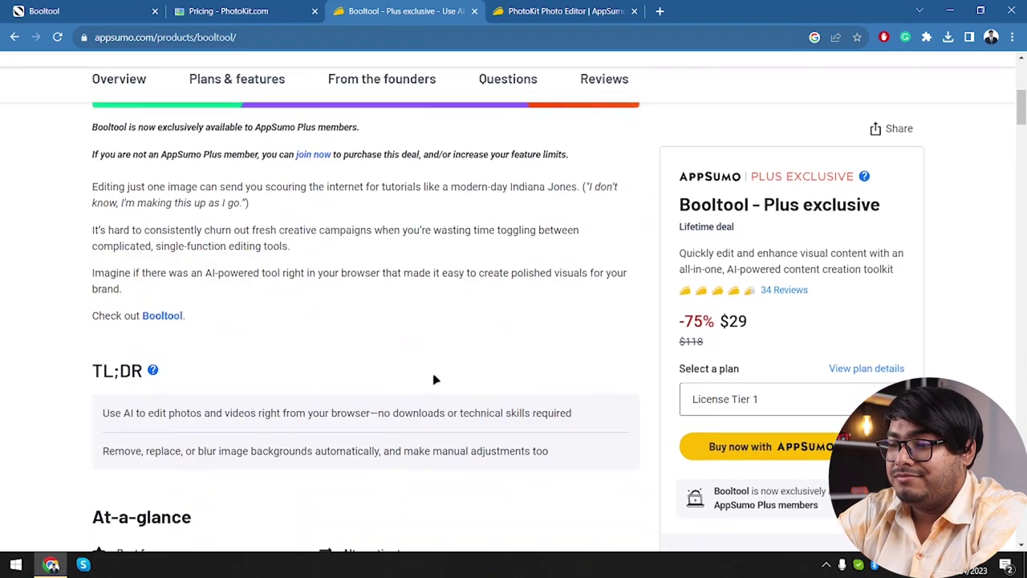
pyautogui.scroll(-8, 434, 380)
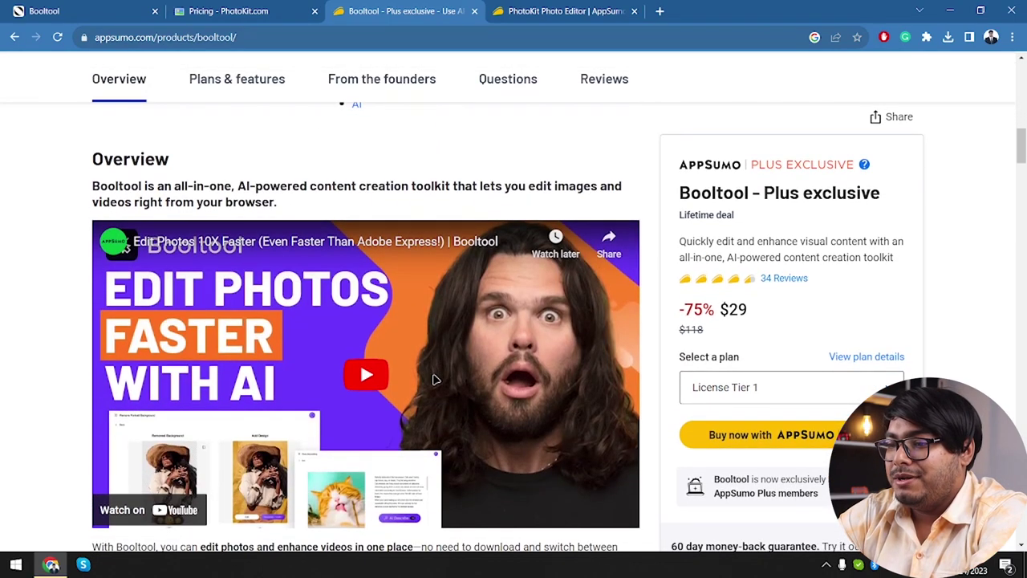
pyautogui.scroll(-10, 434, 379)
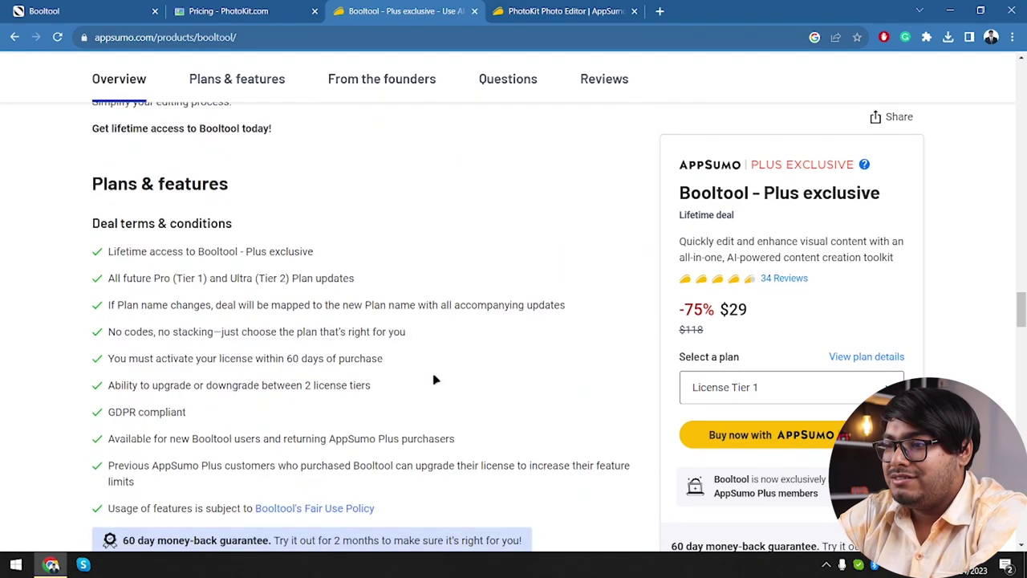
pyautogui.scroll(-2, 433, 374)
pyautogui.scroll(2, 499, 378)
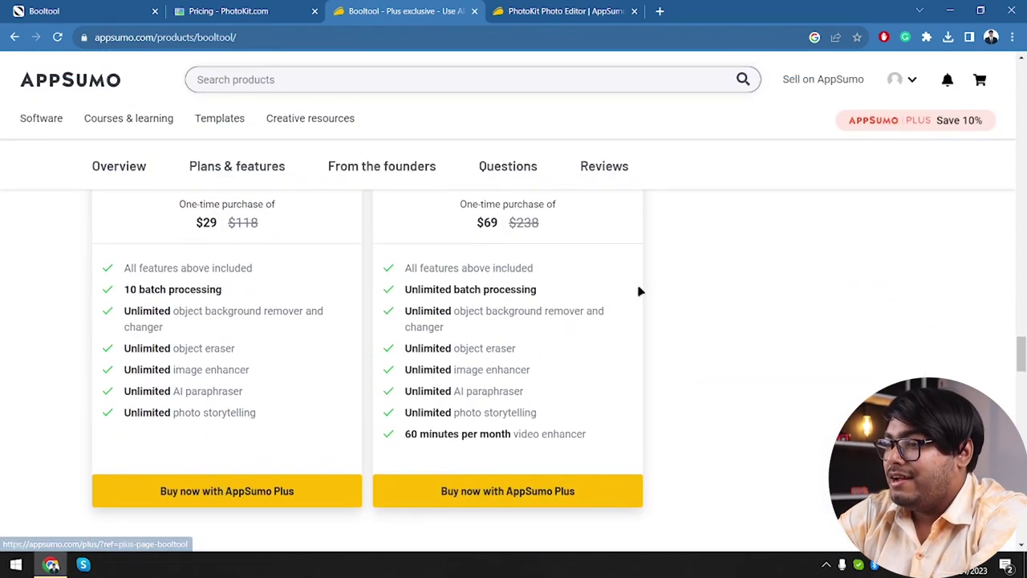
pyautogui.scroll(1, 452, 273)
pyautogui.scroll(-1, 451, 273)
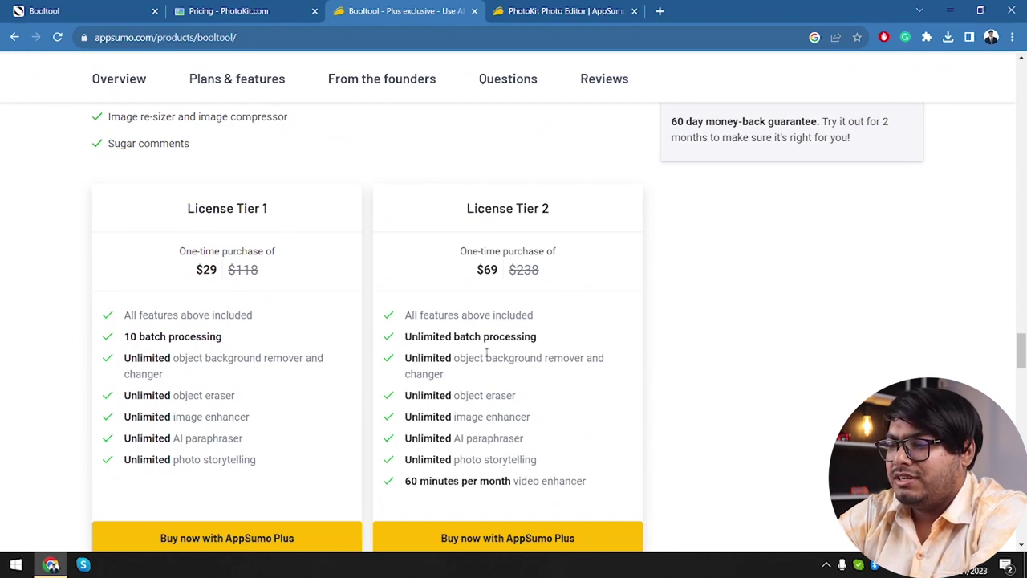
pyautogui.scroll(-1, 469, 392)
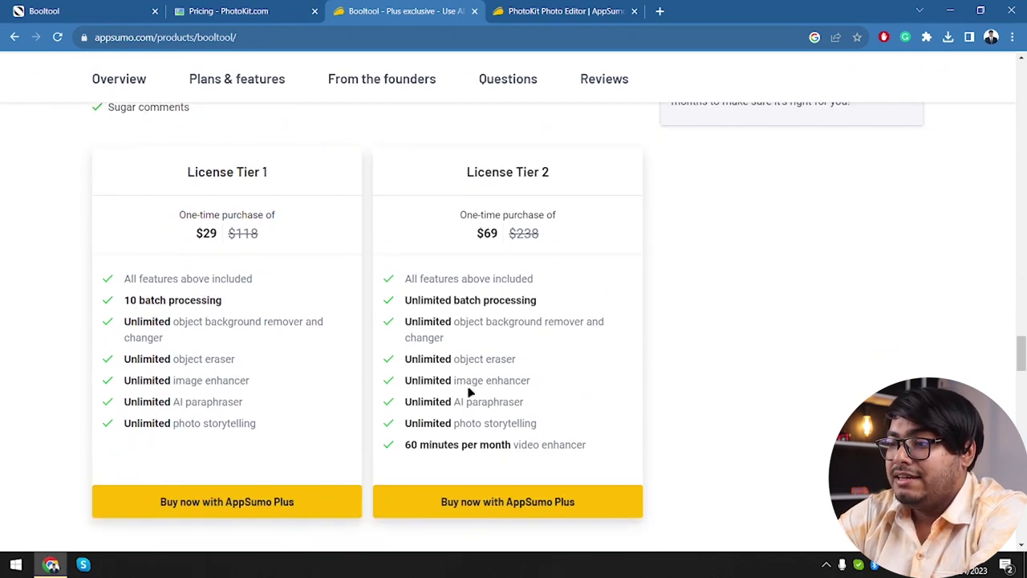
pyautogui.click(569, 6)
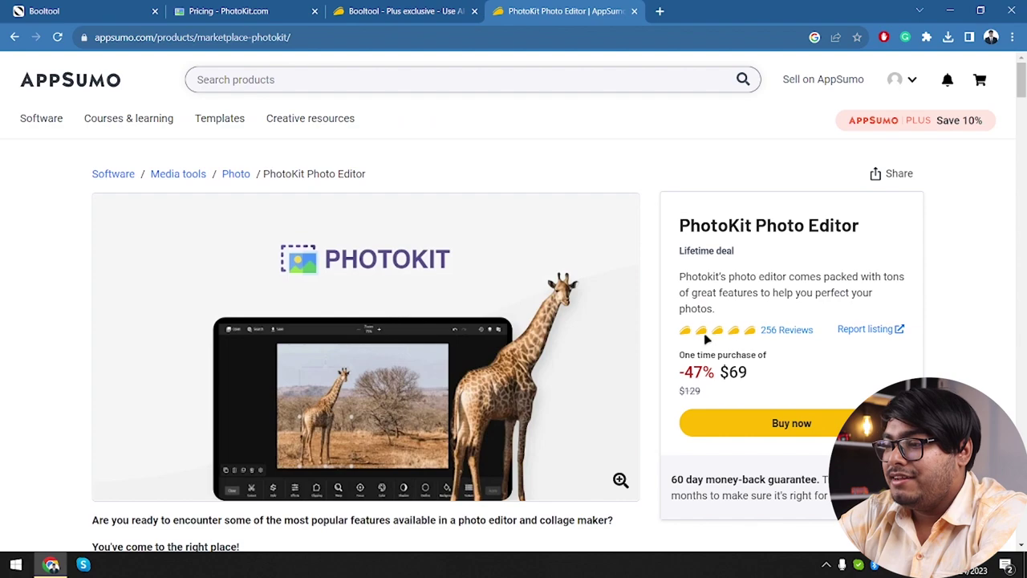
pyautogui.scroll(-15, 191, 370)
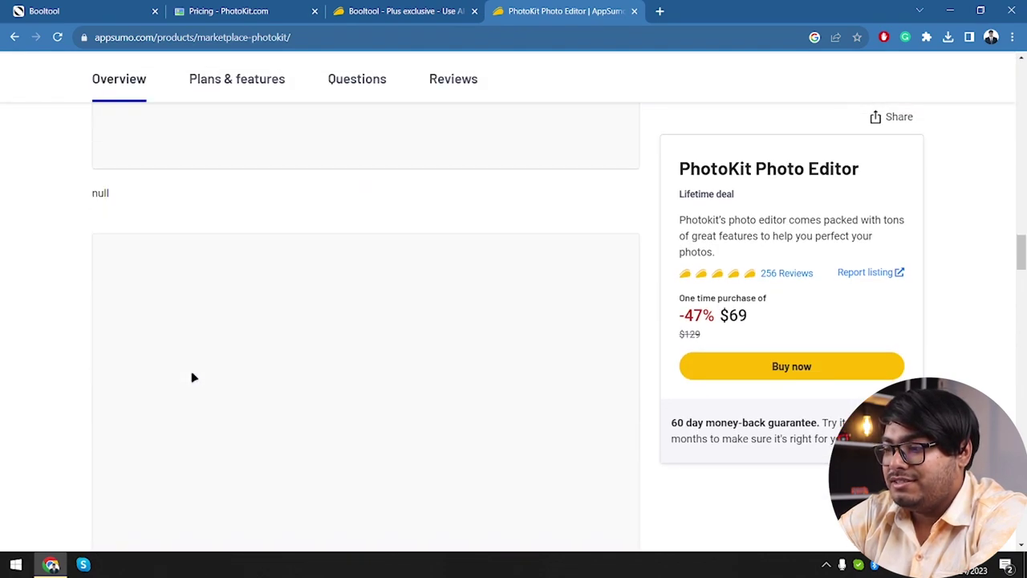
# After checking PhotoKit's pricing, set Booltool's pricing to yearly billing: Pro $7.99, Ultra $15.99
pyautogui.scroll(-10, 192, 377)
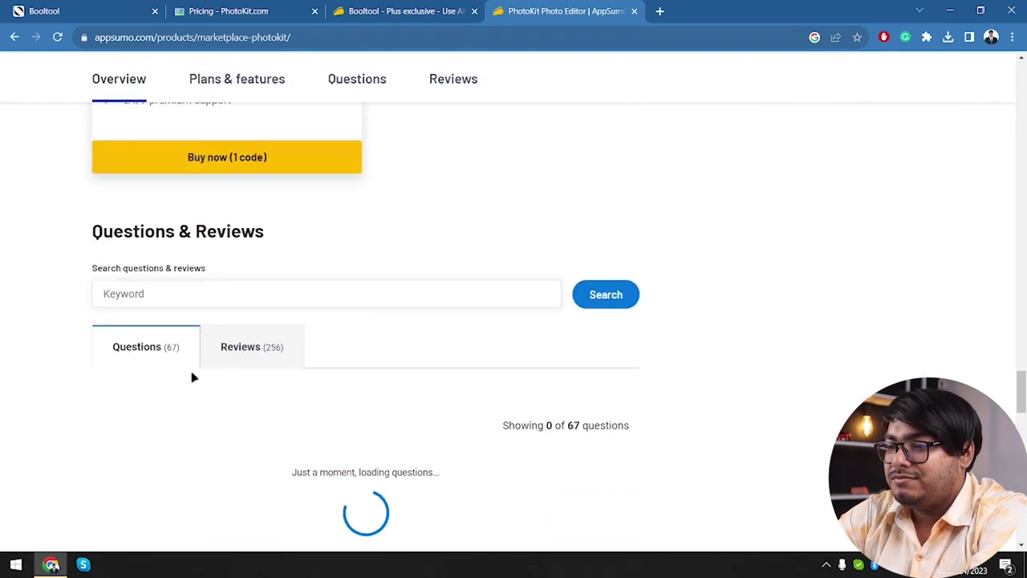
pyautogui.scroll(3, 191, 371)
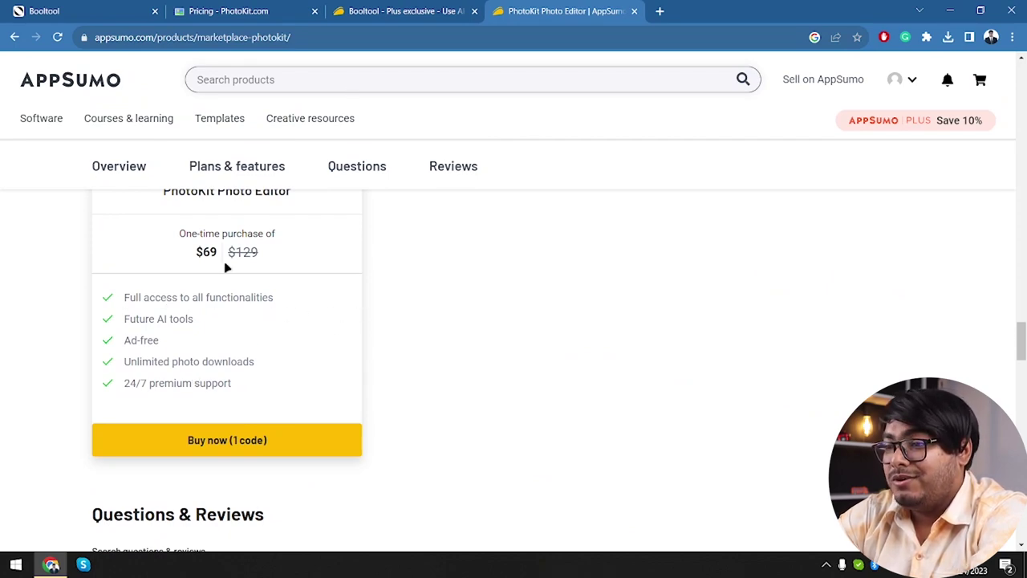
pyautogui.click(215, 8)
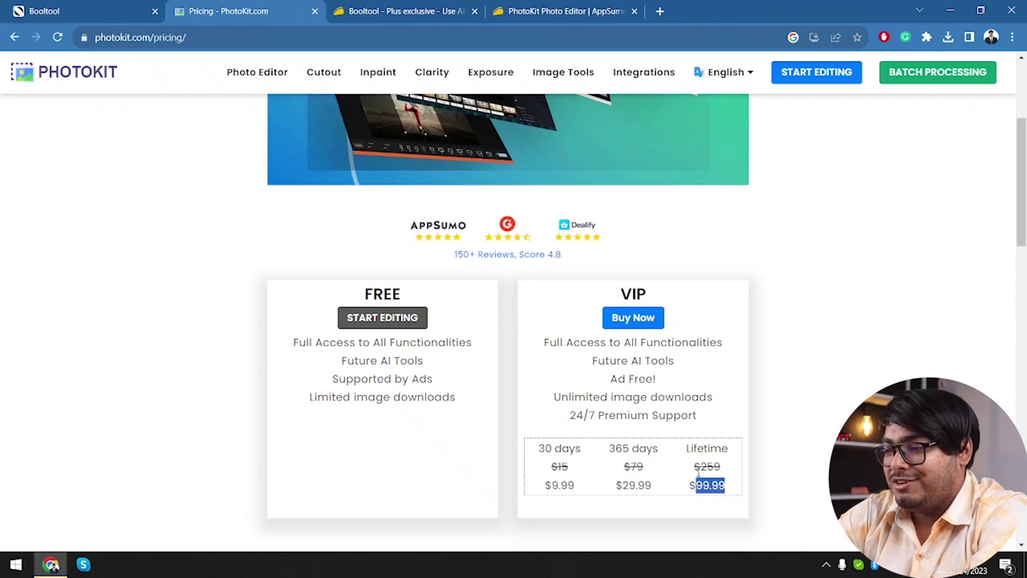
pyautogui.click(565, 10)
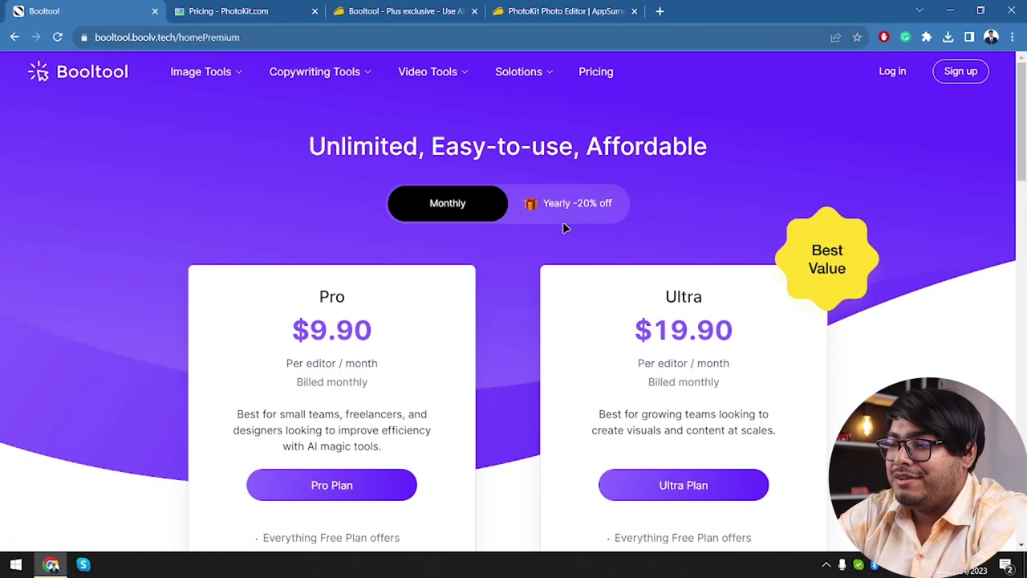
pyautogui.click(569, 207)
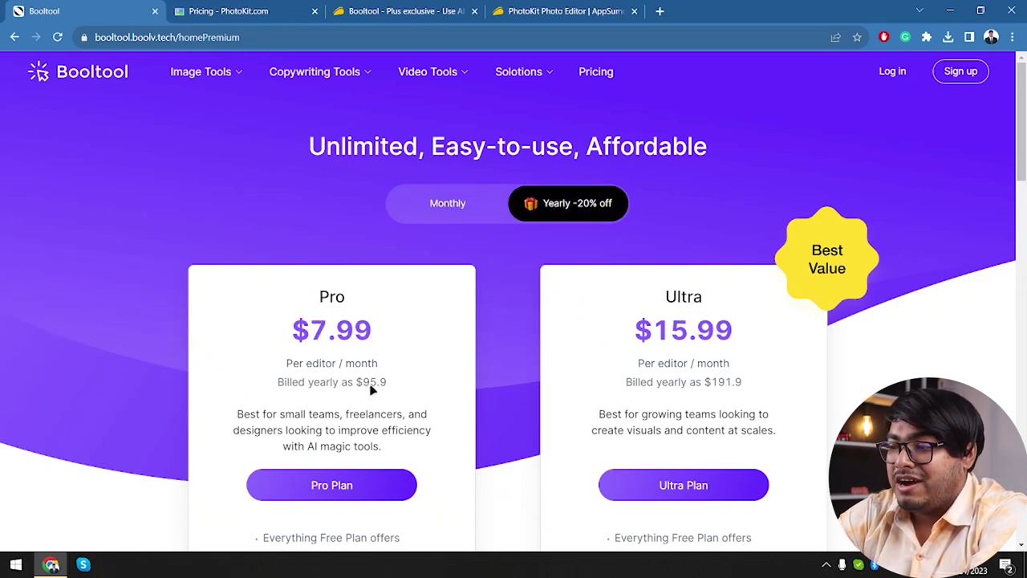
pyautogui.click(406, 11)
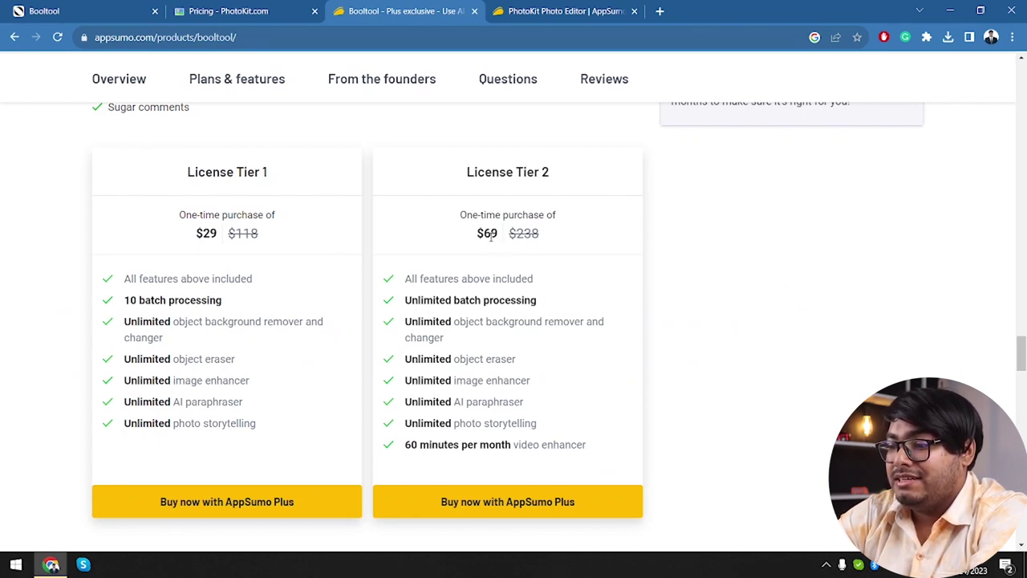
pyautogui.moveTo(499, 237); pyautogui.dragTo(474, 243)
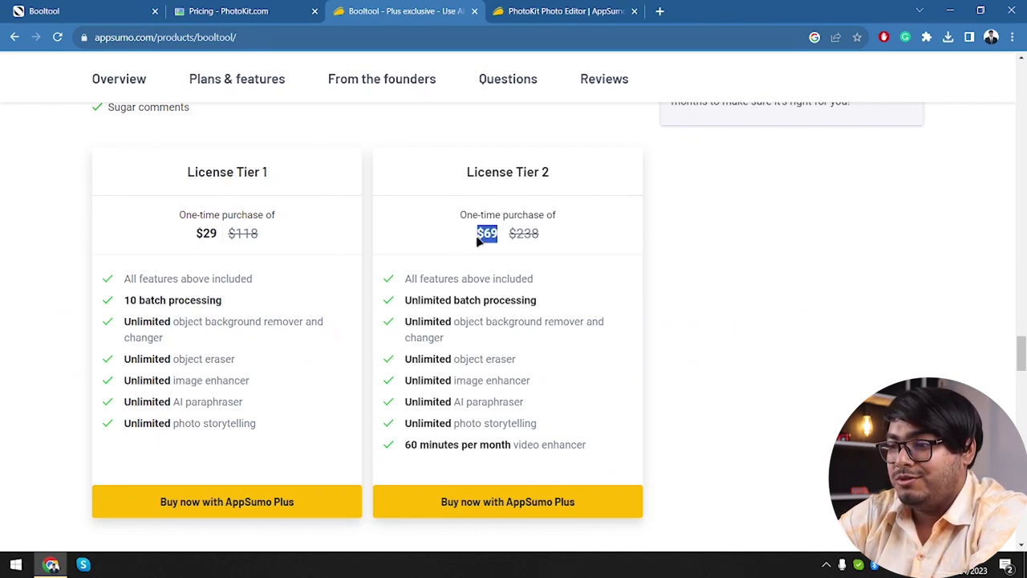
pyautogui.click(449, 233)
pyautogui.scroll(-1, 449, 237)
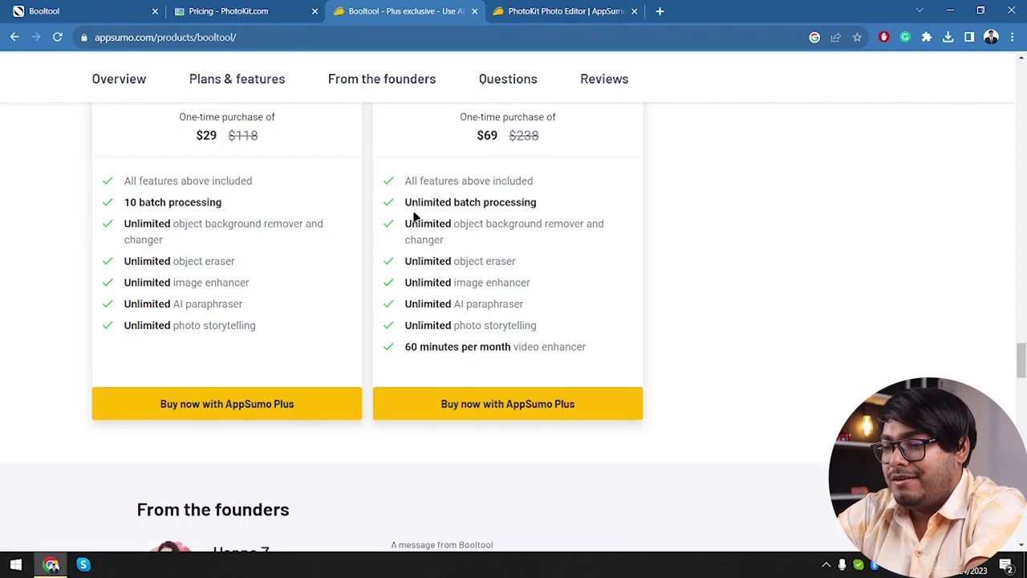
pyautogui.scroll(5, 297, 309)
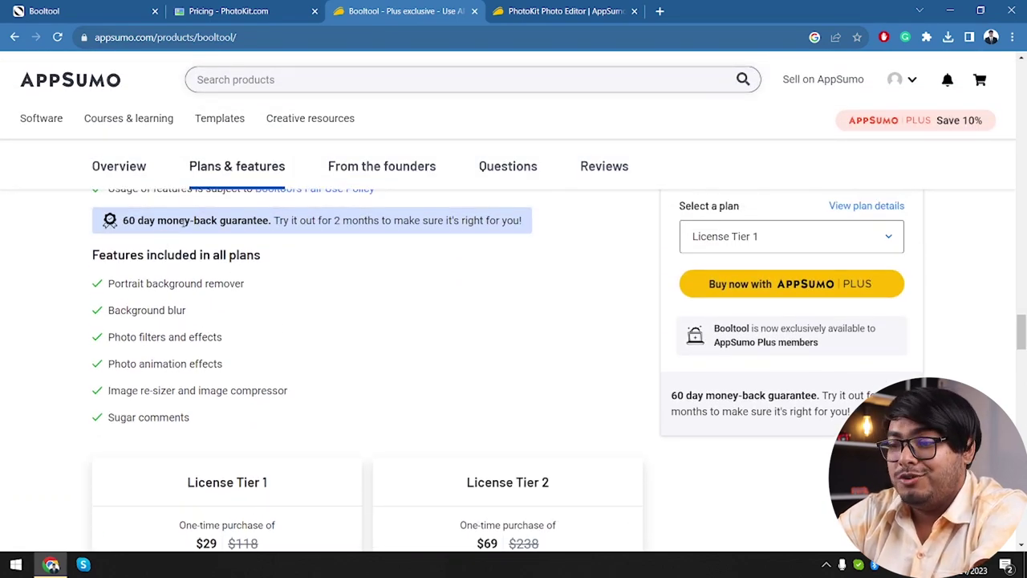
pyautogui.scroll(-10, 247, 310)
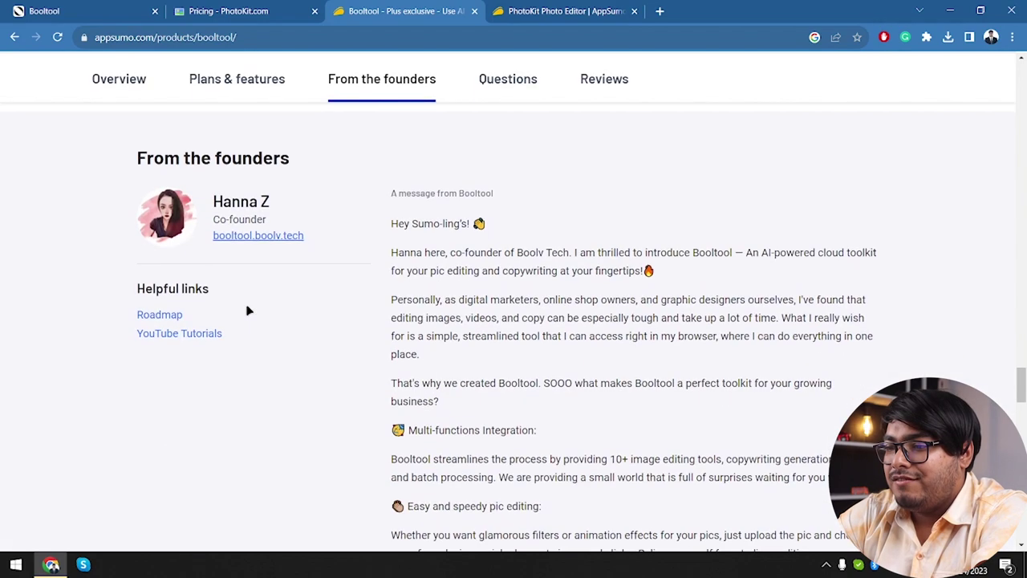
pyautogui.click(605, 81)
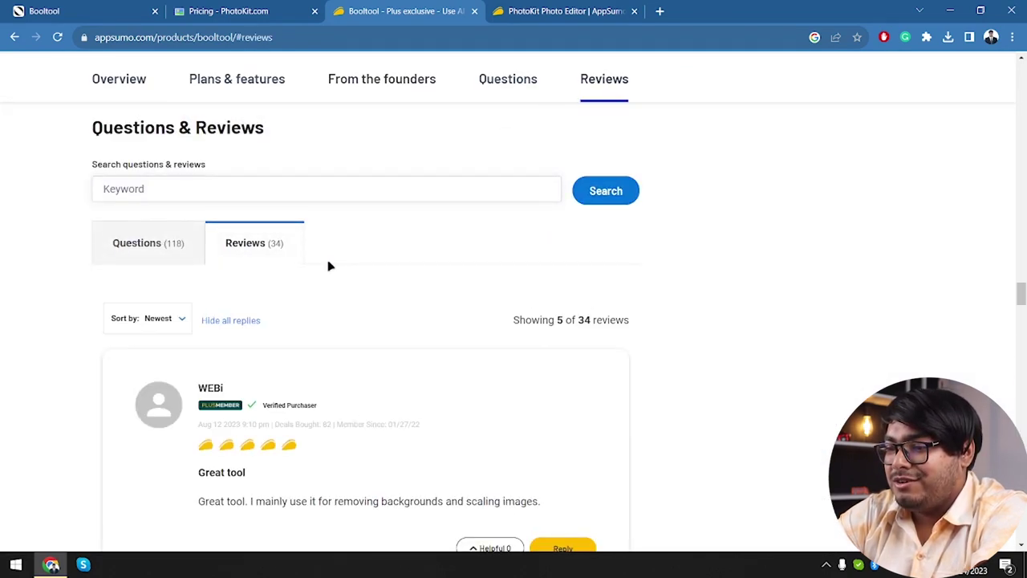
pyautogui.scroll(-2, 329, 265)
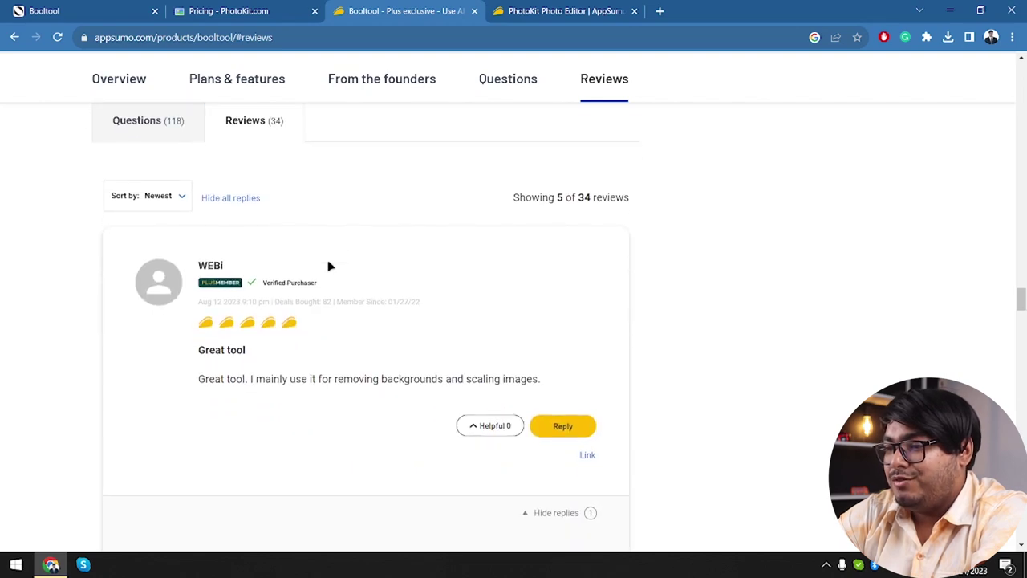
pyautogui.scroll(-4, 329, 265)
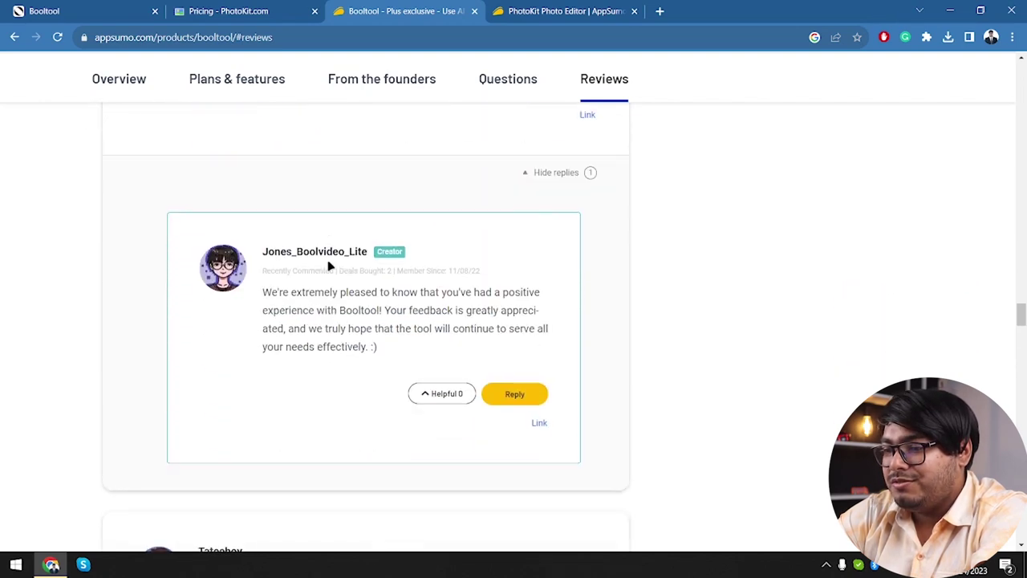
pyautogui.scroll(3, 329, 265)
pyautogui.scroll(-5, 328, 265)
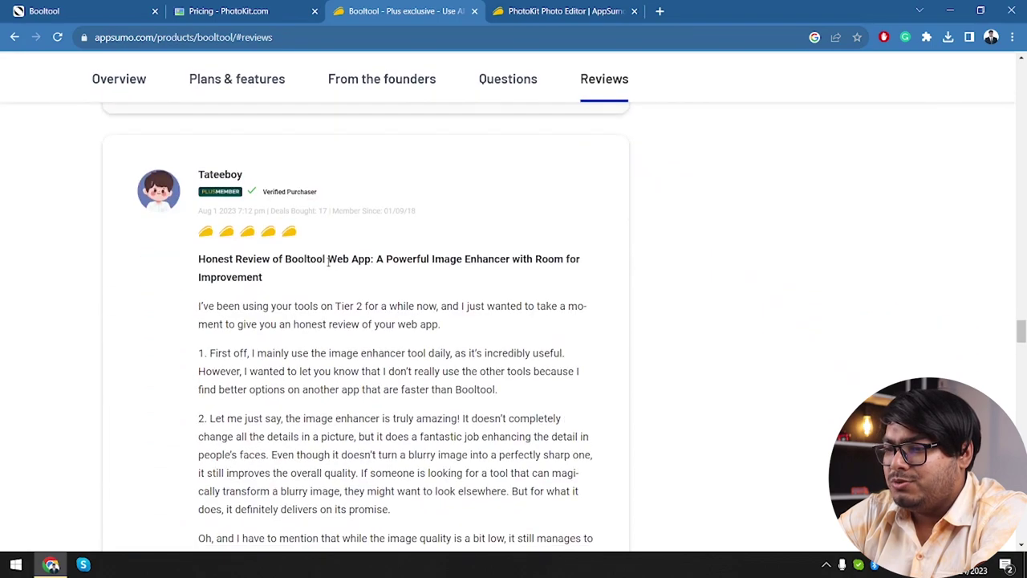
pyautogui.scroll(-1, 328, 263)
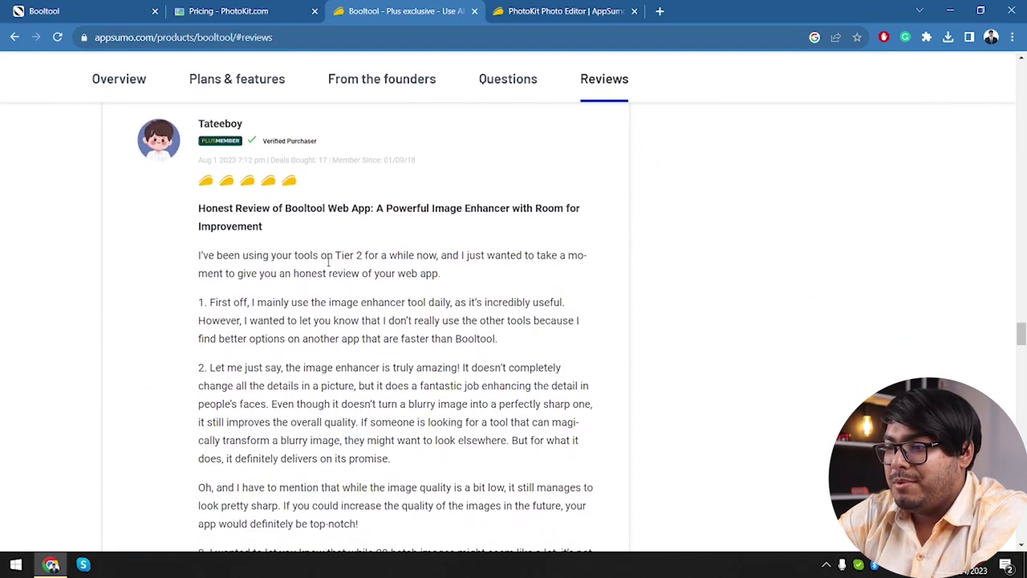
pyautogui.scroll(-10, 329, 266)
pyautogui.scroll(-6, 329, 266)
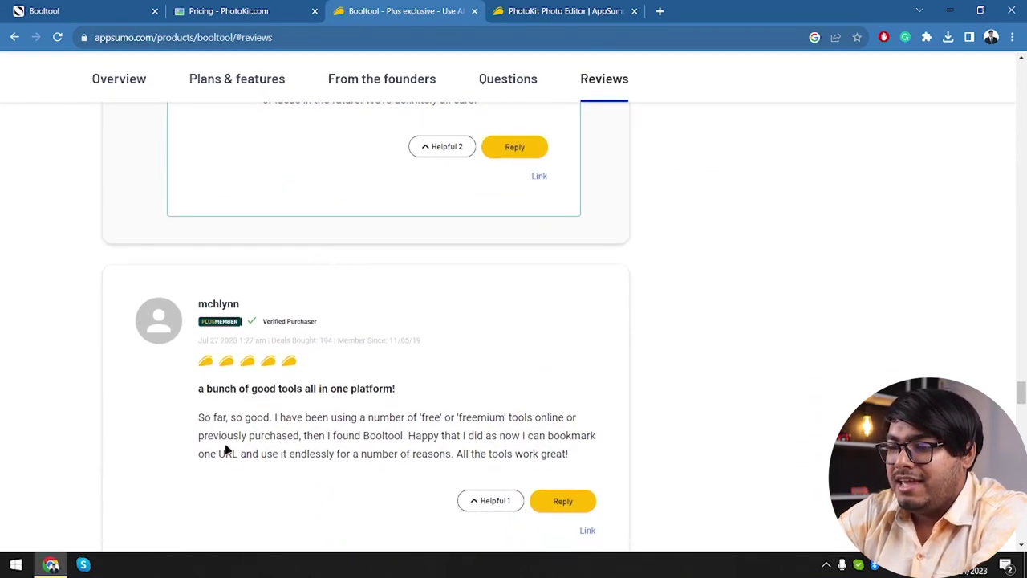
# Read the customer reviews on AppSumo's PhotoKit Photo Editor deal page
pyautogui.click(572, 10)
pyautogui.scroll(-1, 257, 302)
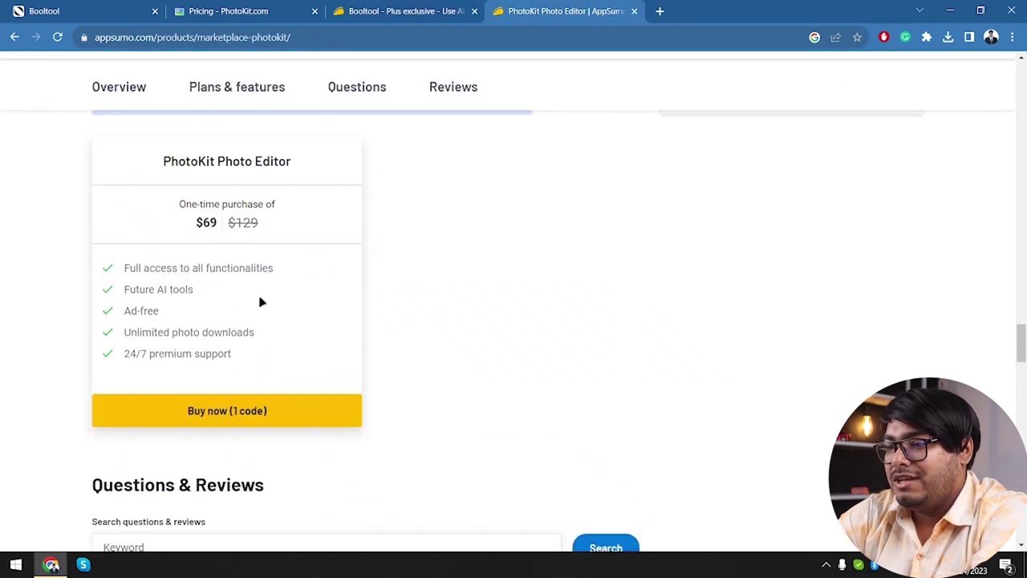
pyautogui.click(452, 78)
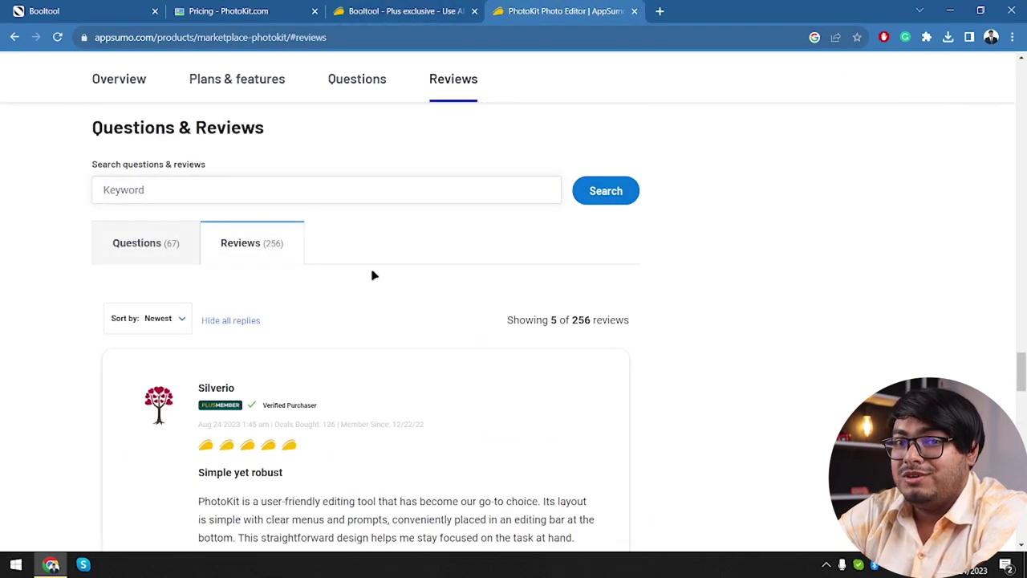
pyautogui.scroll(-9, 284, 419)
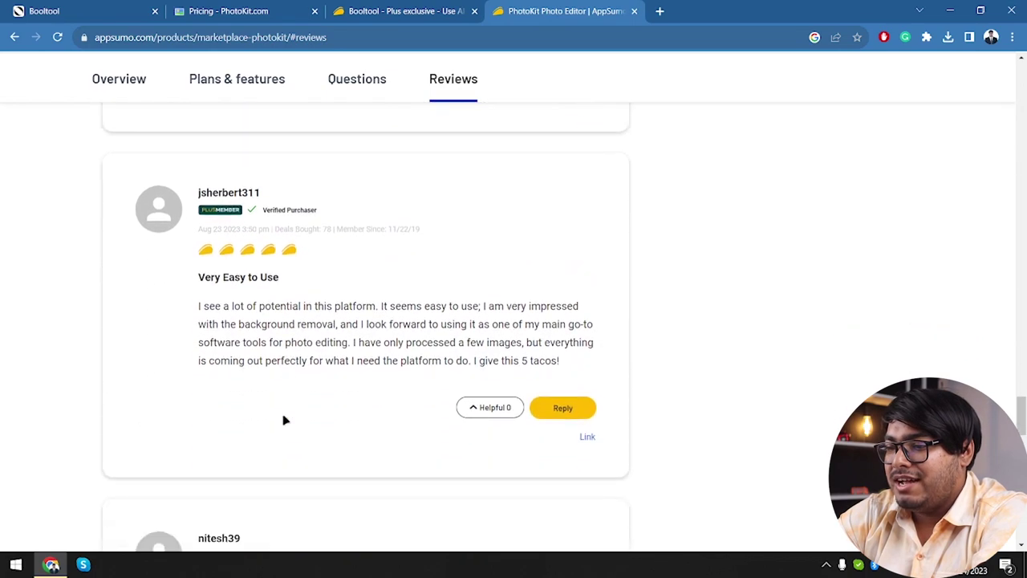
pyautogui.scroll(-1, 284, 420)
pyautogui.scroll(5, 284, 420)
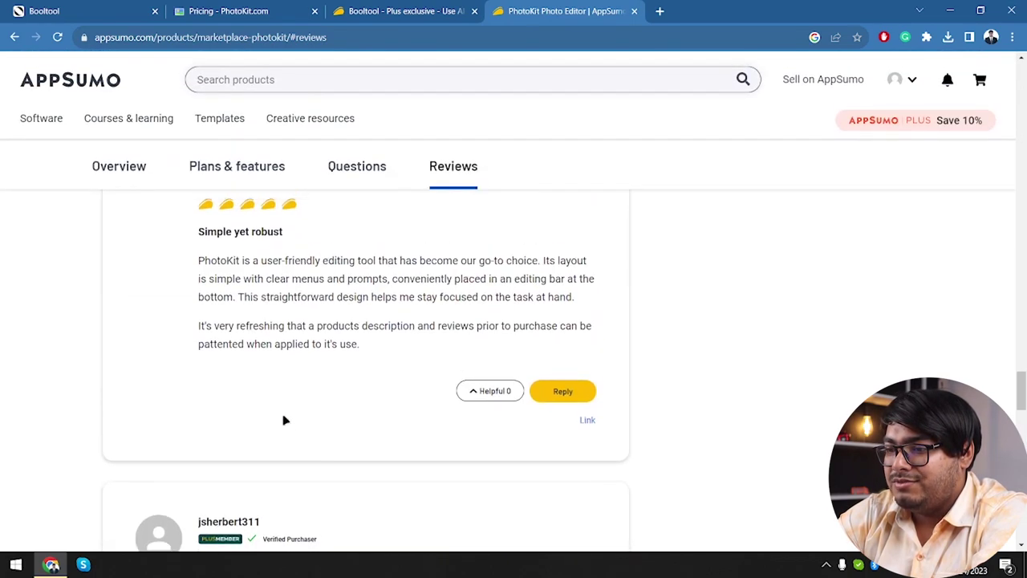
pyautogui.scroll(-3, 280, 420)
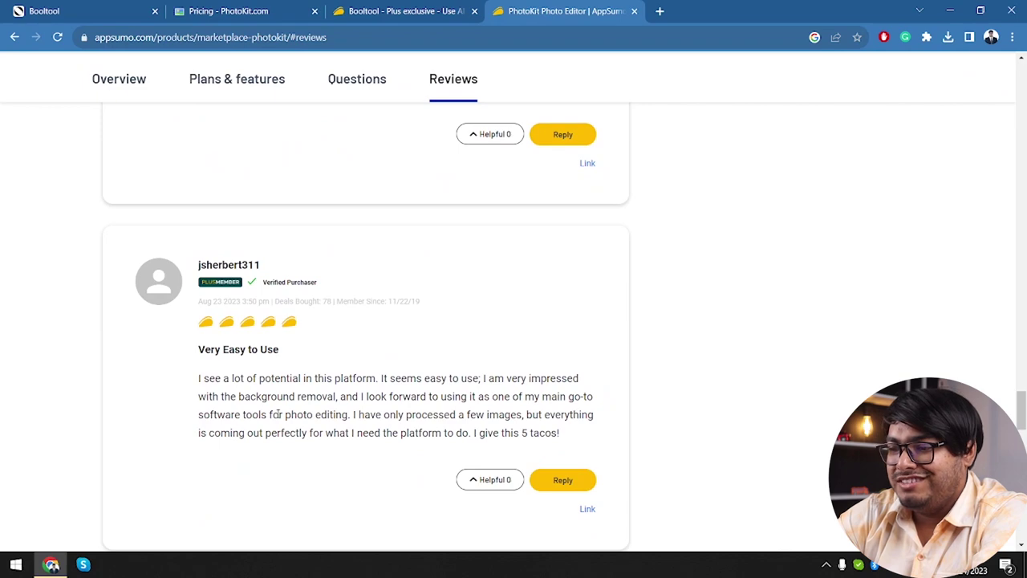
pyautogui.scroll(-4, 277, 415)
pyautogui.scroll(-4, 278, 417)
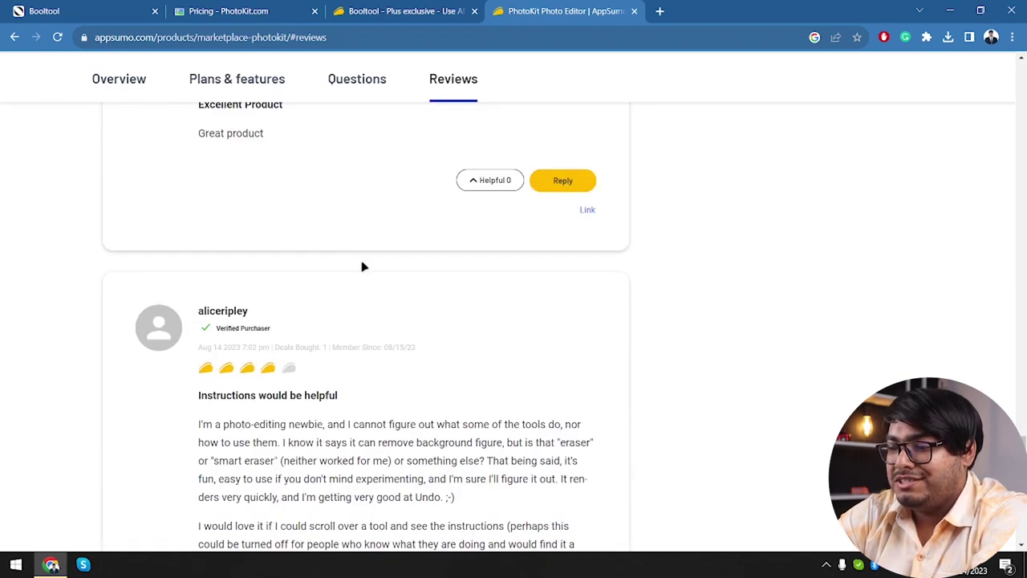
pyautogui.scroll(-1, 270, 344)
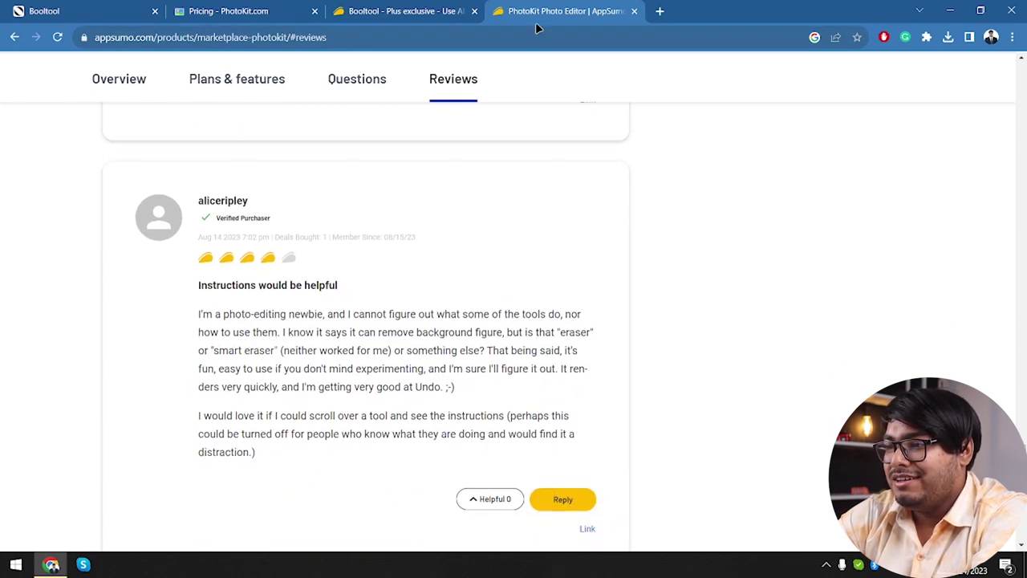
# Close both AppSumo deal tabs and start signing in to Booltool with a Google account
pyautogui.click(635, 11)
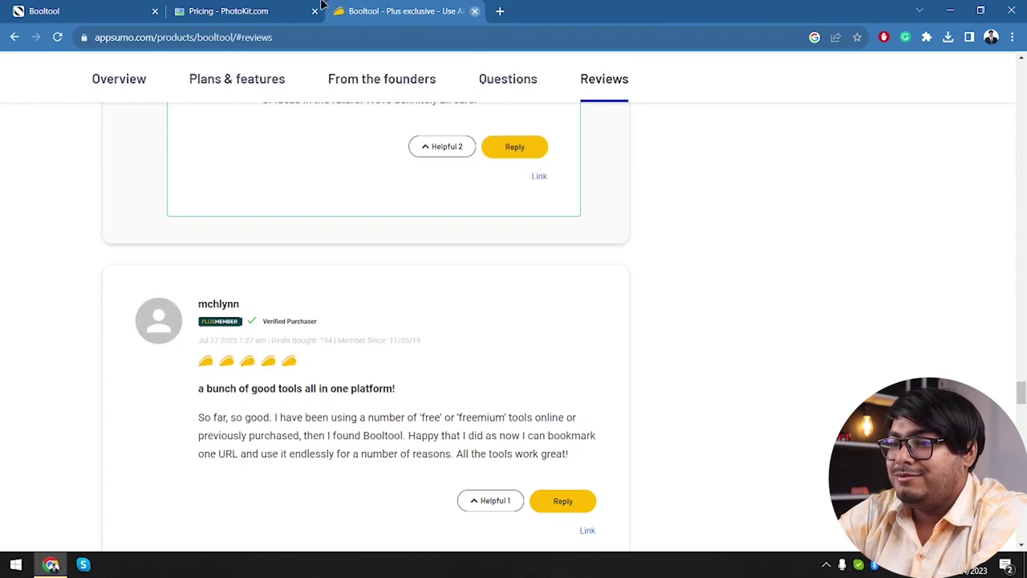
pyautogui.click(473, 11)
pyautogui.click(64, 11)
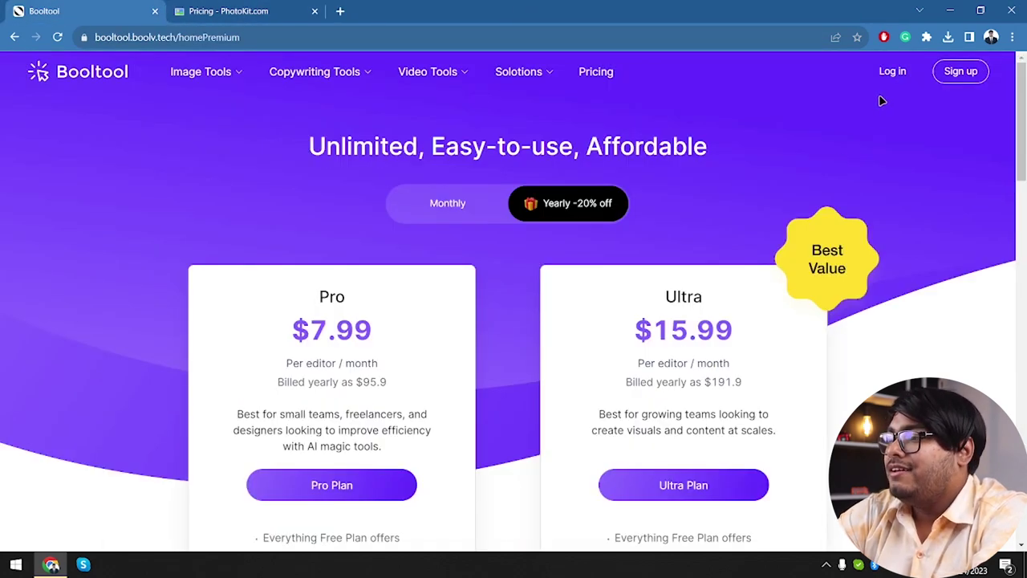
pyautogui.click(892, 72)
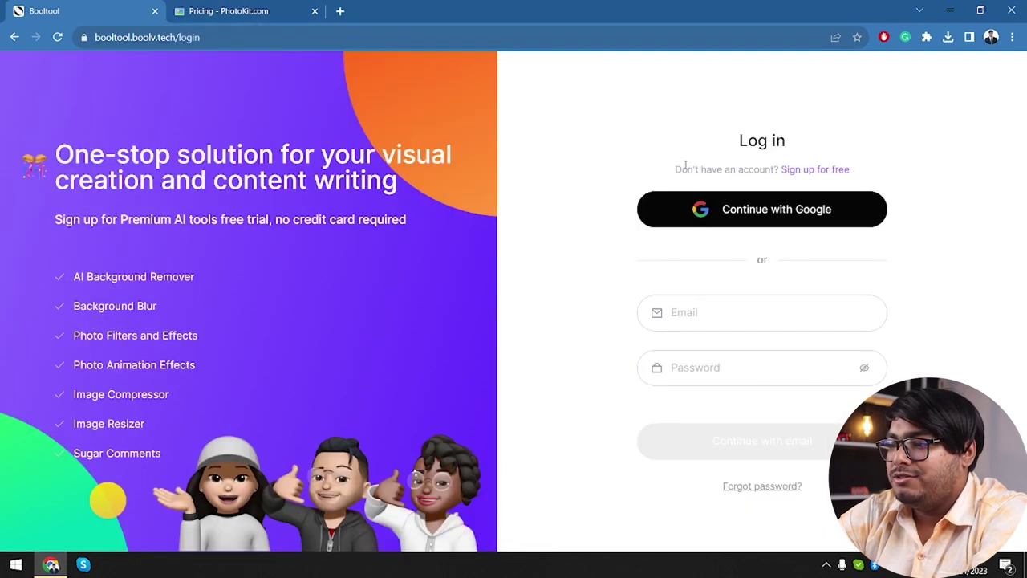
pyautogui.click(791, 209)
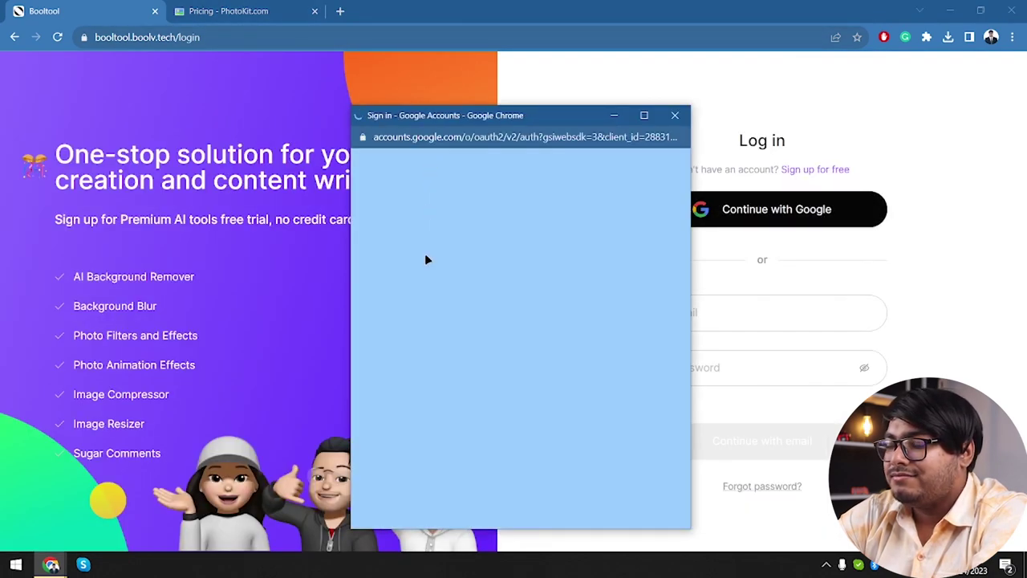
pyautogui.click(565, 287)
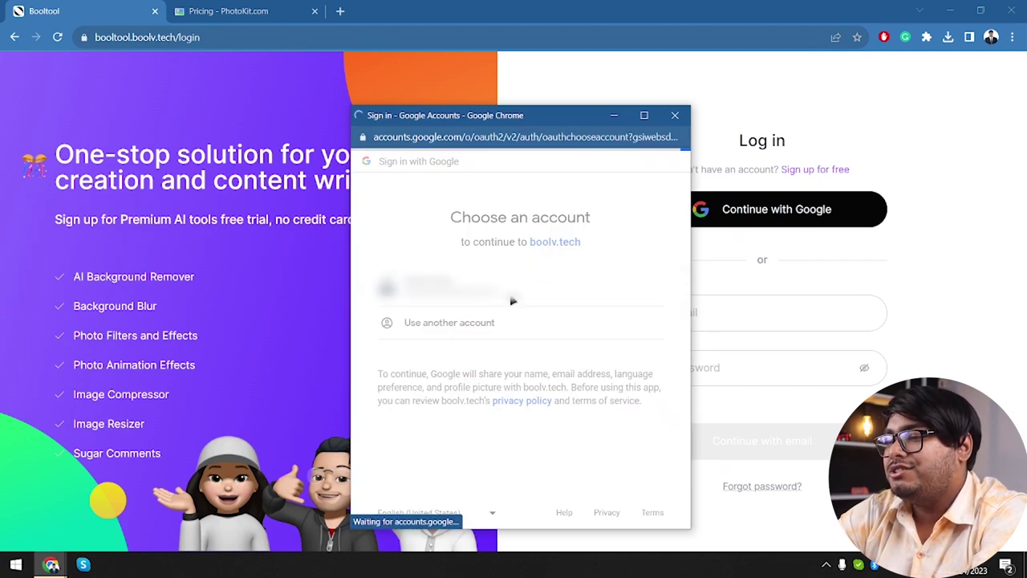
# Open PhotoKit's photo editor from its pricing page, close the pricing tab, and return to Booltool's login
pyautogui.click(267, 5)
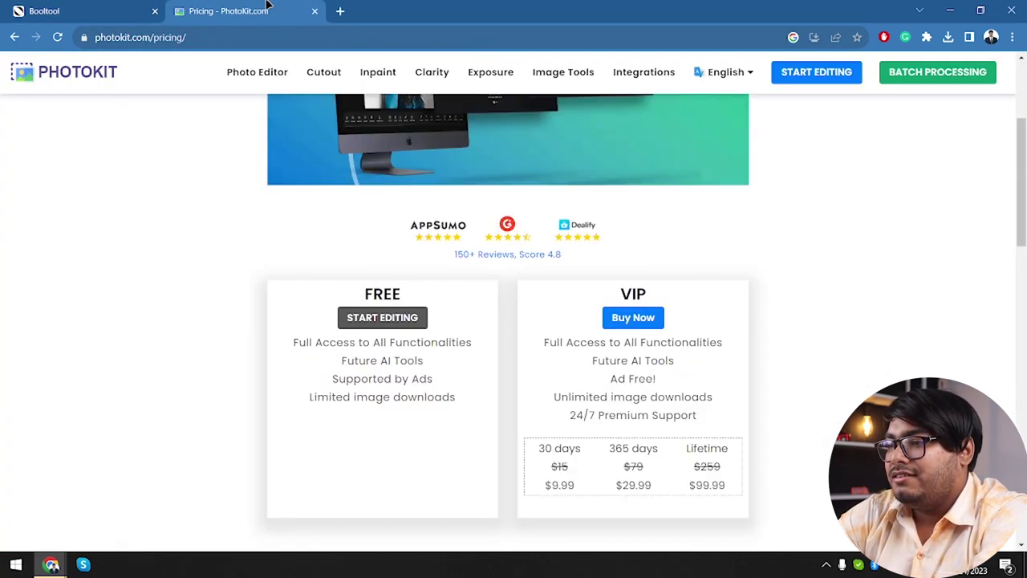
pyautogui.click(802, 72)
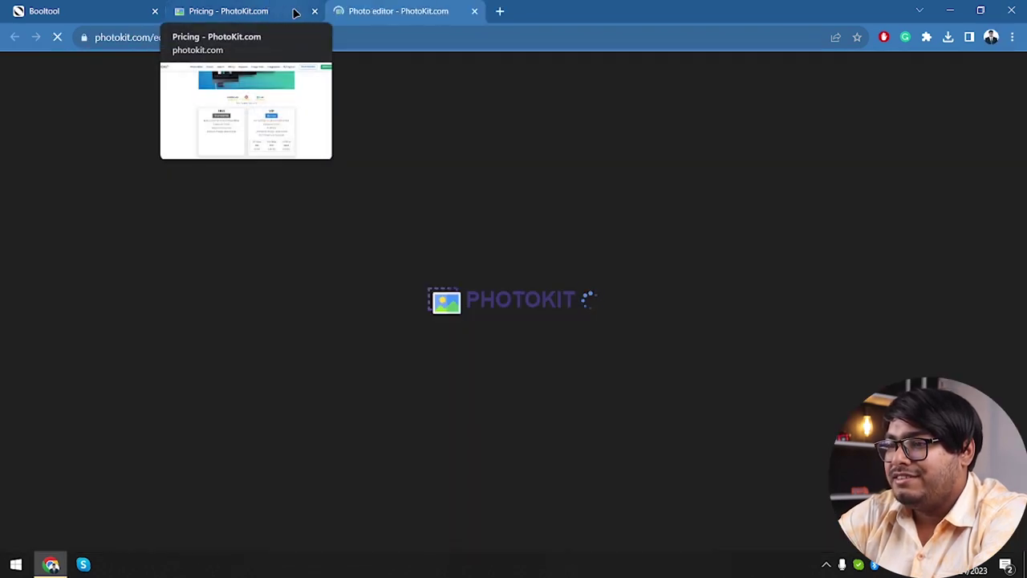
pyautogui.click(313, 11)
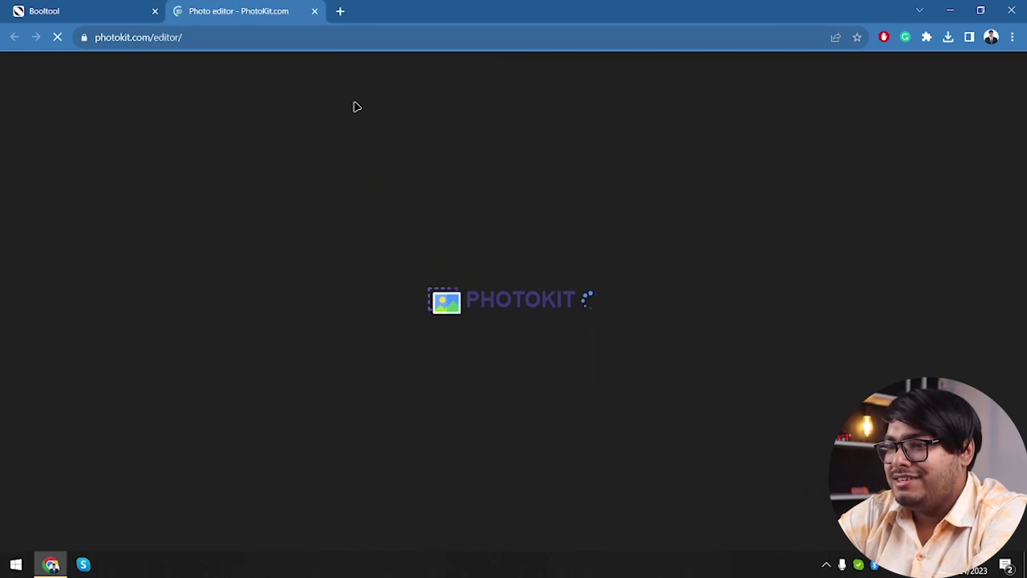
pyautogui.click(82, 9)
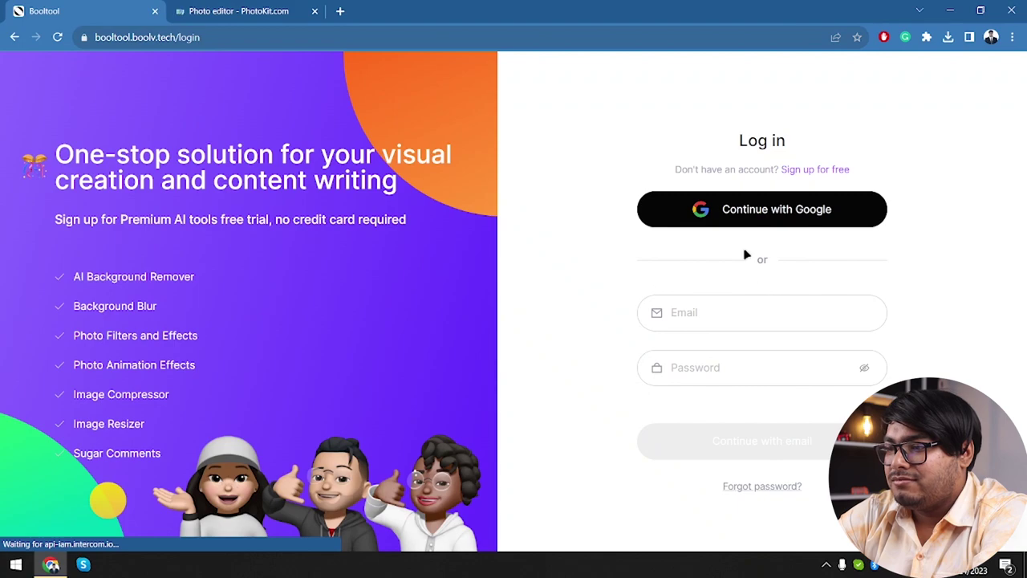
# Finish signing in and open Object Background Remover from Image Tools, briefly checking the PhotoKit tab
pyautogui.click(742, 223)
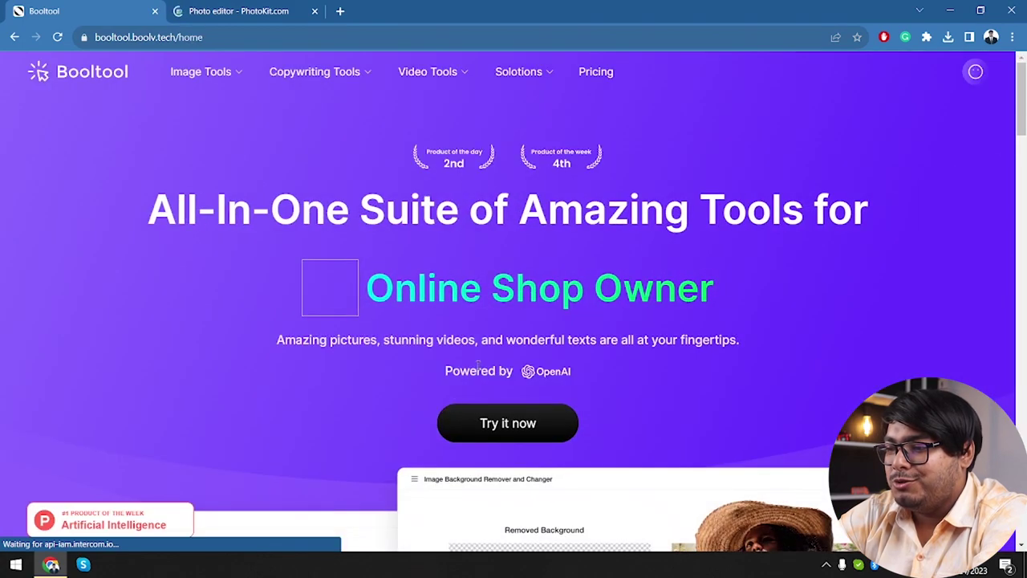
pyautogui.moveTo(181, 69)
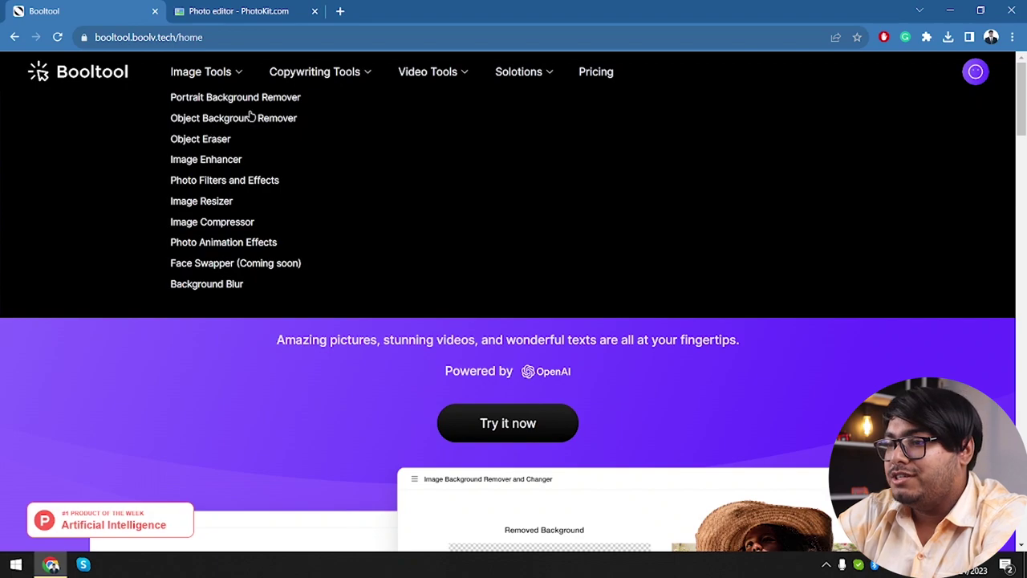
pyautogui.moveTo(353, 77)
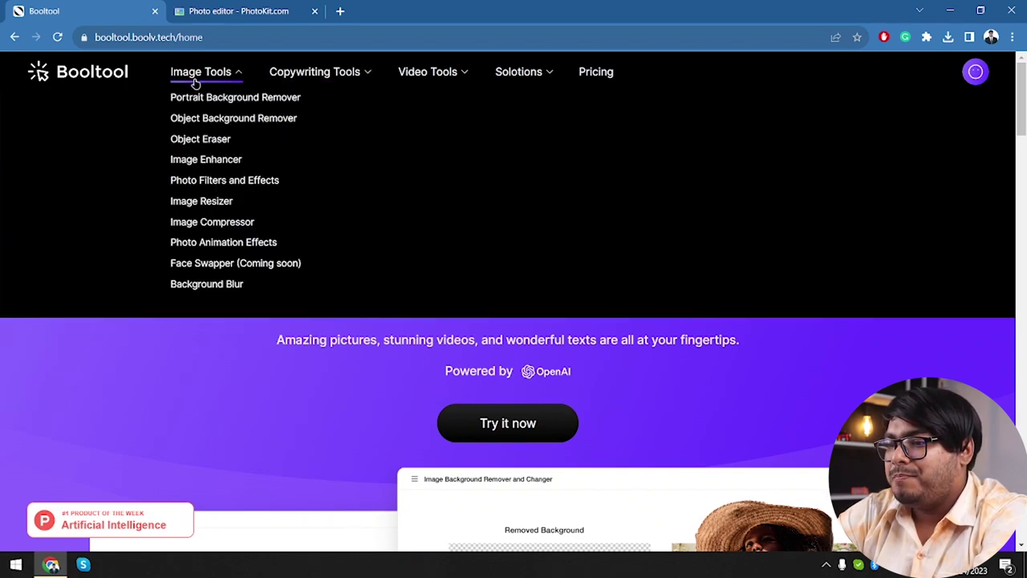
pyautogui.click(232, 117)
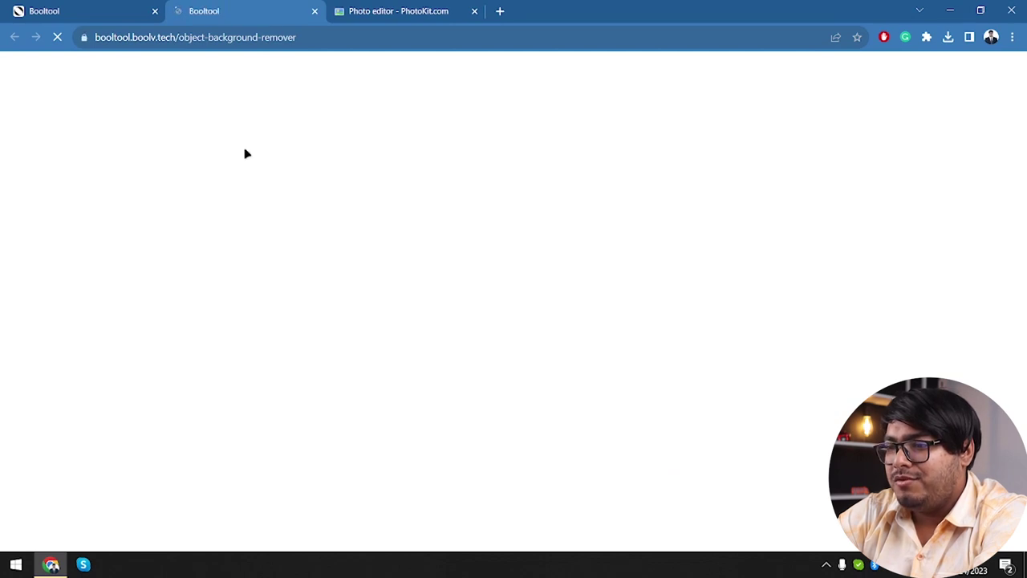
pyautogui.click(382, 7)
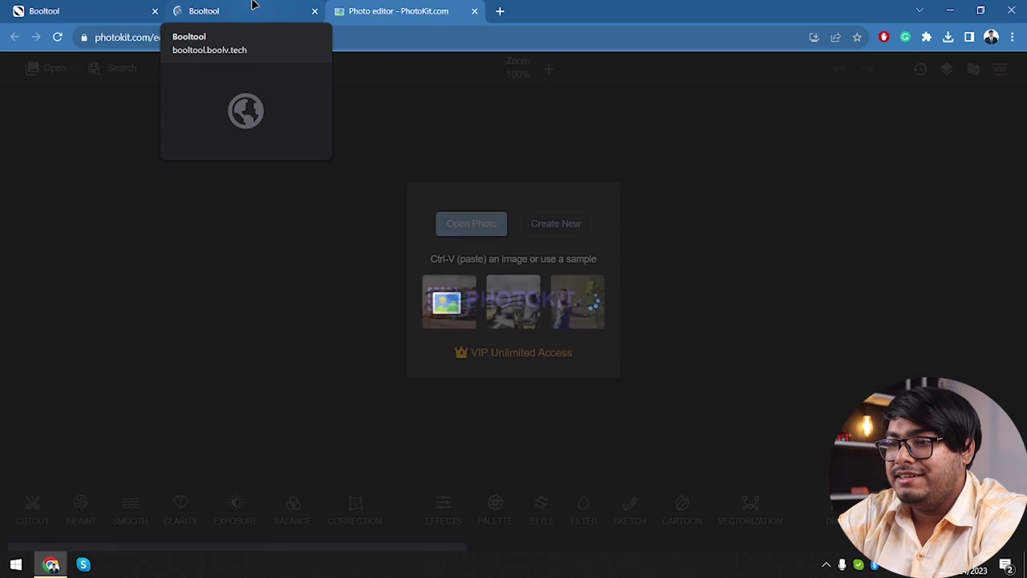
pyautogui.click(252, 6)
pyautogui.moveTo(393, 279)
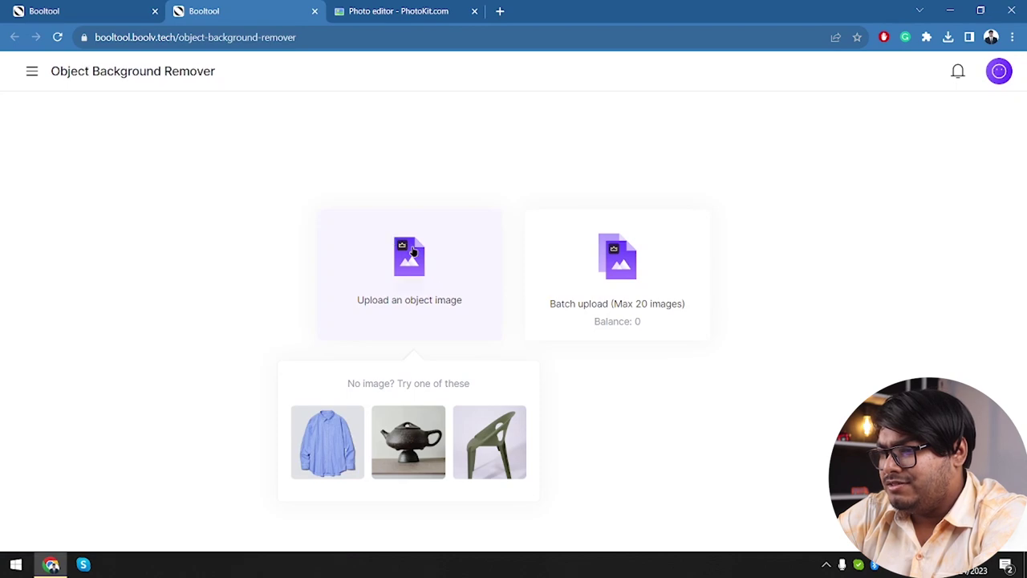
# Upload the jeep photo _Dtq.png from the Downloads folder to remove its background
pyautogui.click(417, 320)
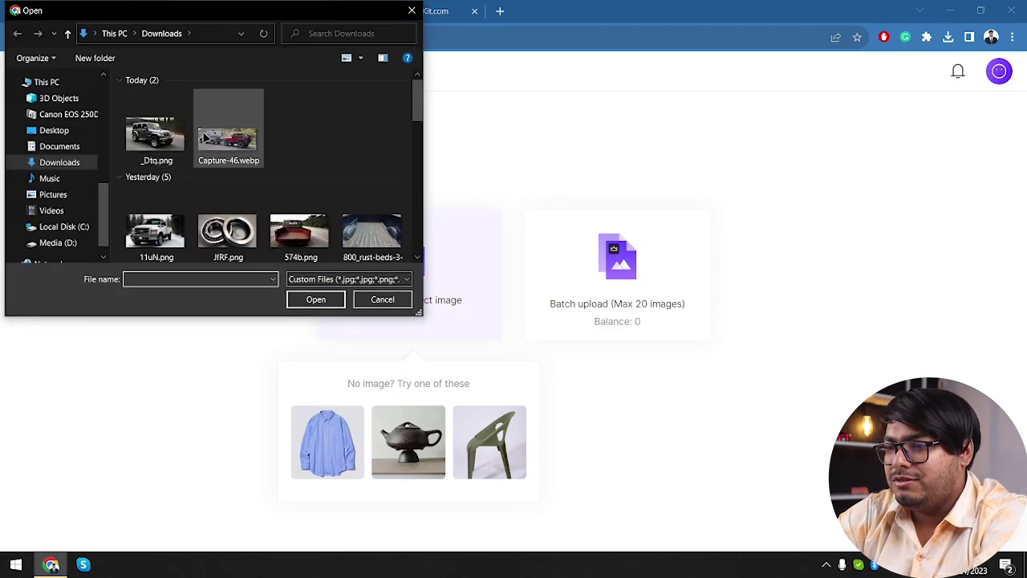
pyautogui.click(164, 136)
pyautogui.doubleClick(165, 137)
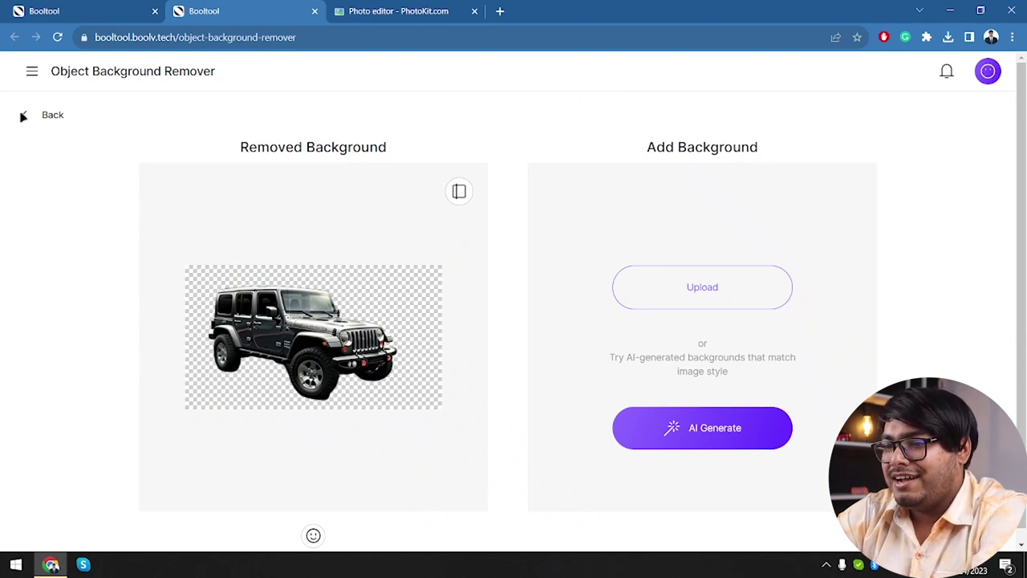
# Download the background-free jeep as a transparent PNG
pyautogui.click(33, 73)
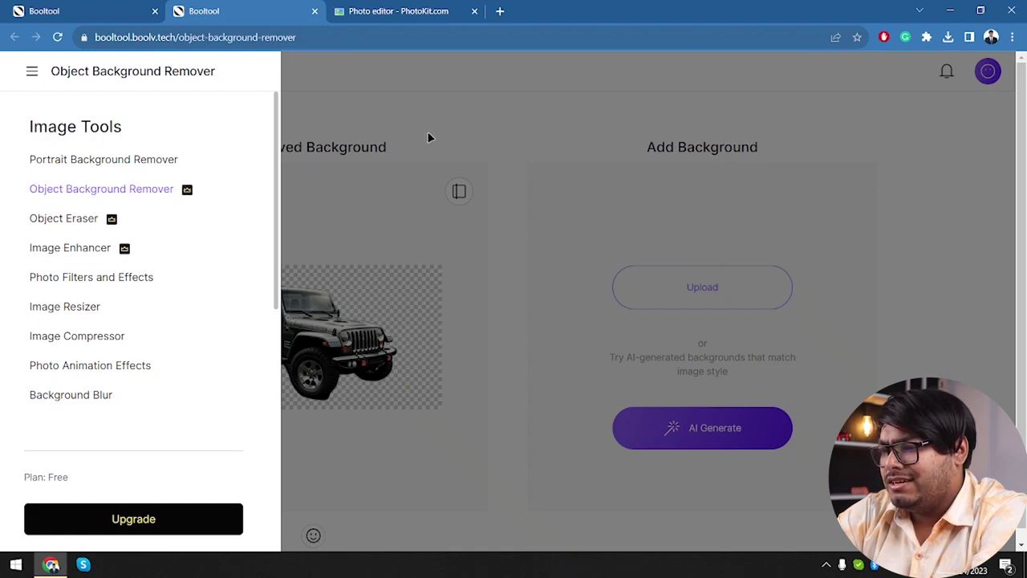
pyautogui.click(399, 146)
pyautogui.scroll(-1, 329, 338)
pyautogui.scroll(1, 332, 349)
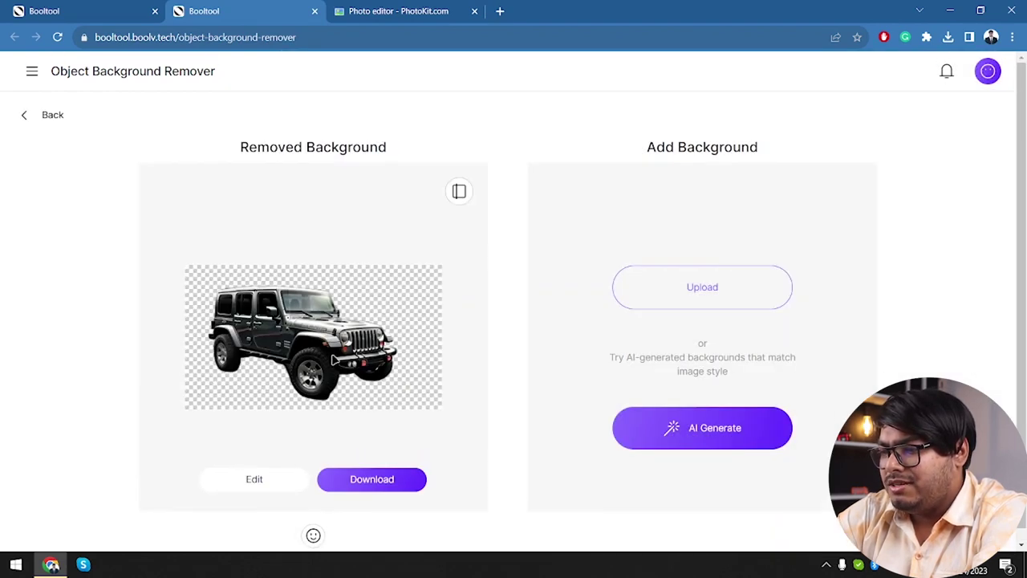
pyautogui.click(374, 479)
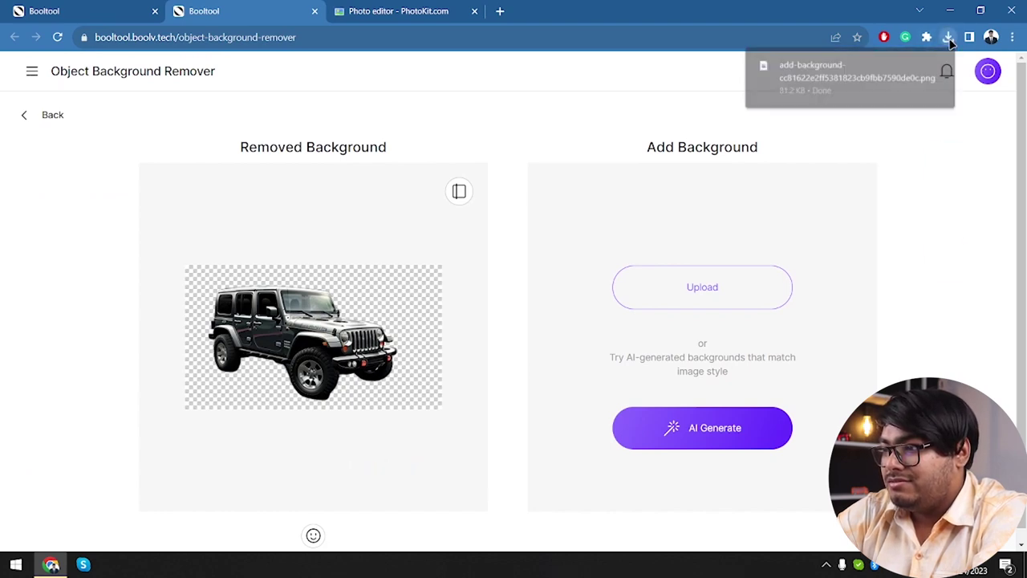
# Open the downloaded jeep PNG from Chrome's recent downloads, view it, and close the viewer
pyautogui.click(948, 38)
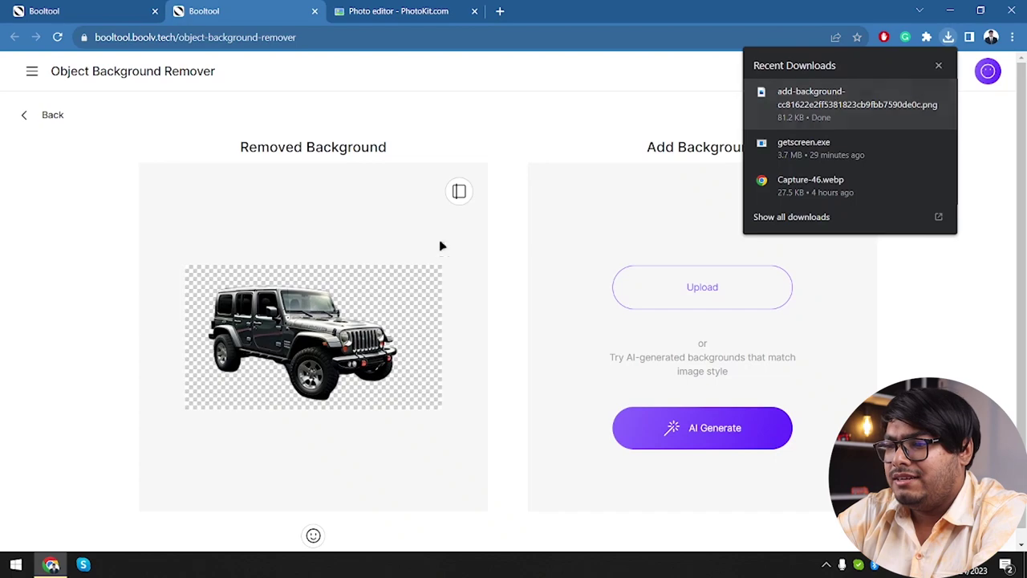
pyautogui.click(212, 219)
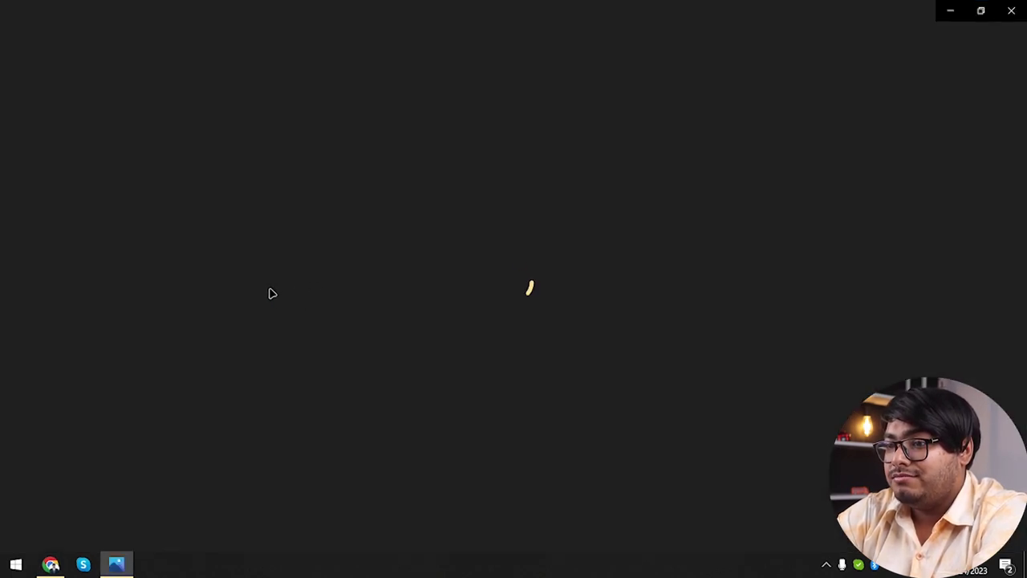
pyautogui.click(1010, 11)
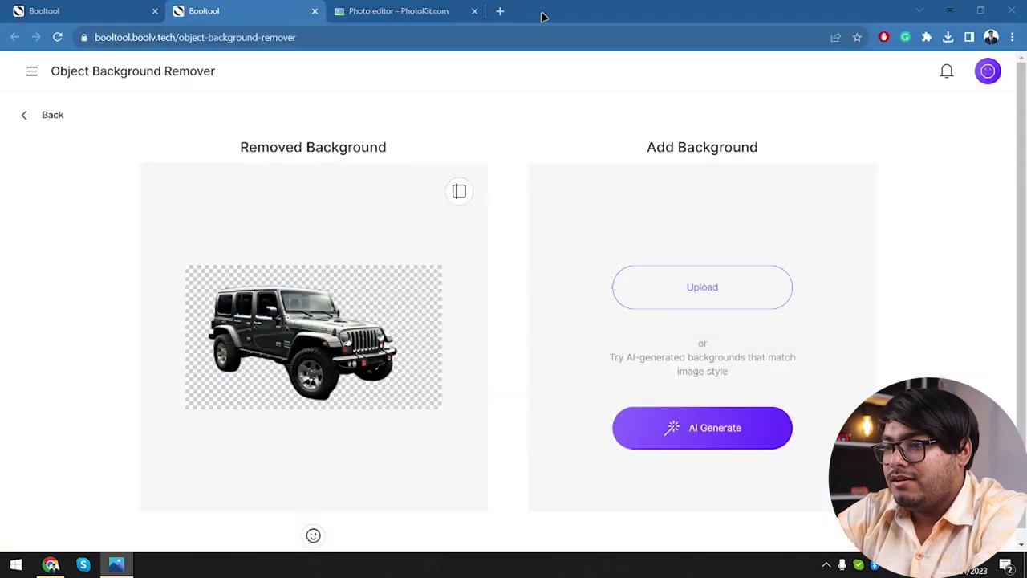
pyautogui.click(32, 72)
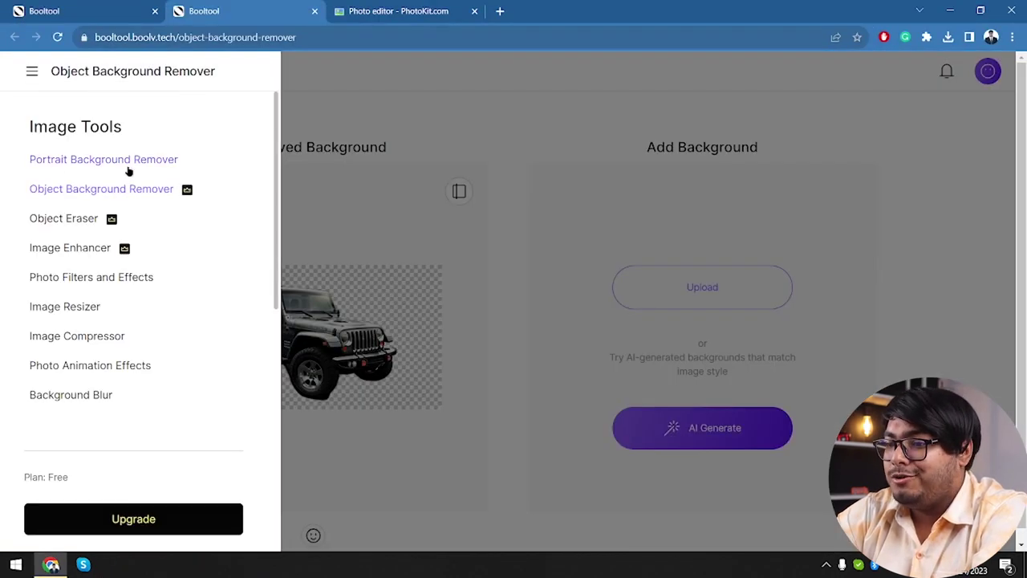
# Switch to Object Eraser and upload the jeep photo _Dtq.png
pyautogui.click(74, 223)
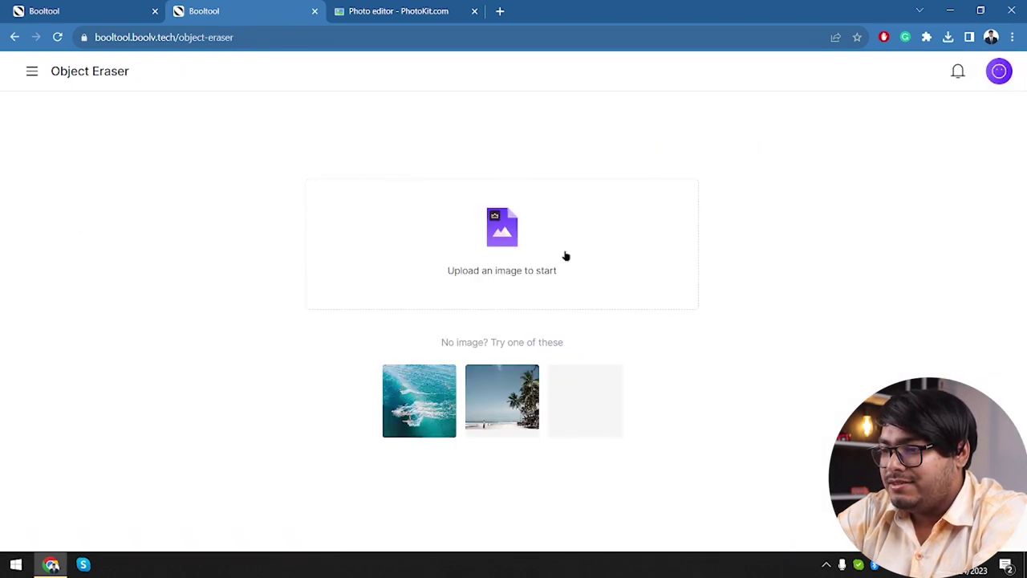
pyautogui.click(518, 251)
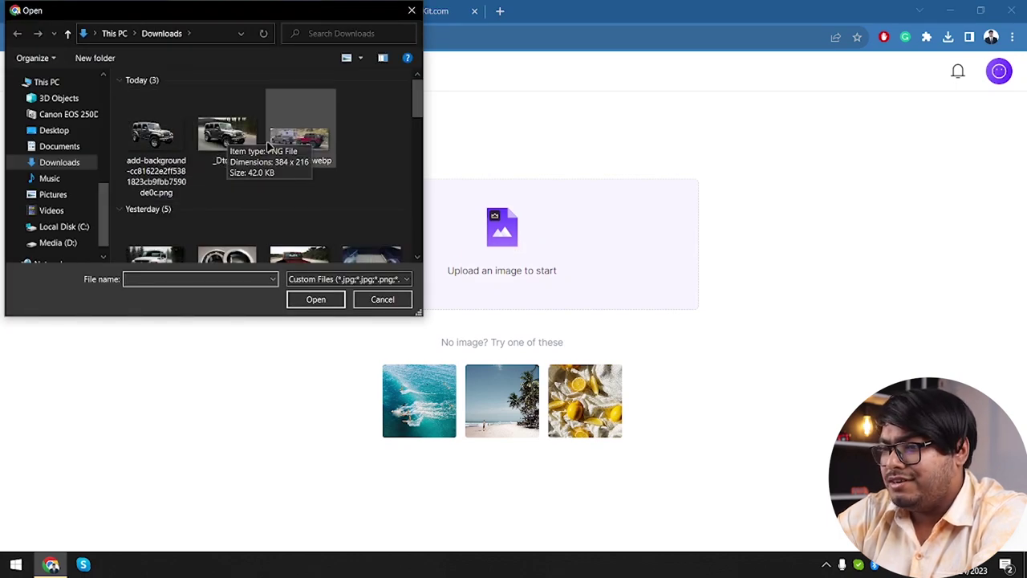
pyautogui.click(227, 138)
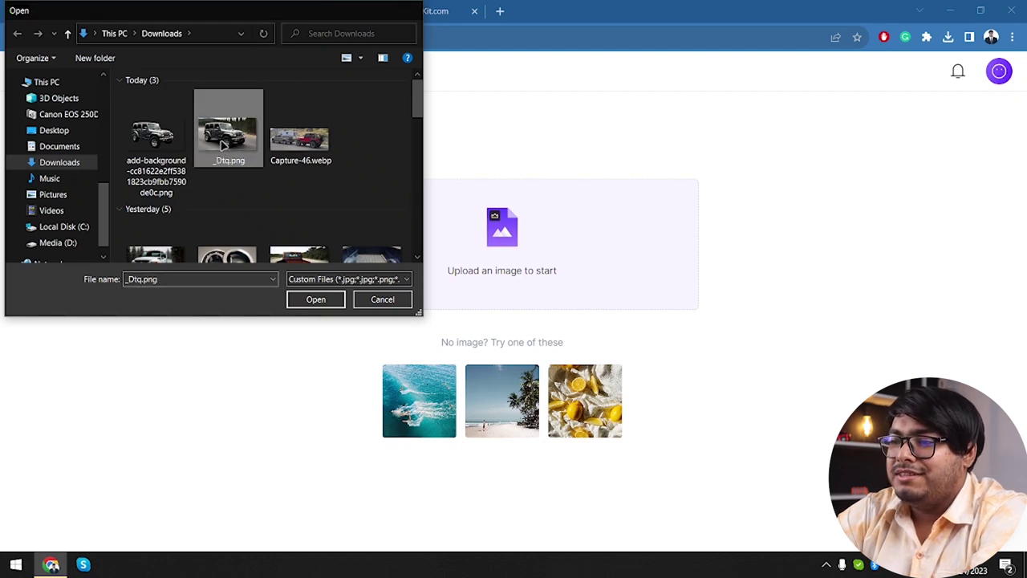
pyautogui.doubleClick(225, 143)
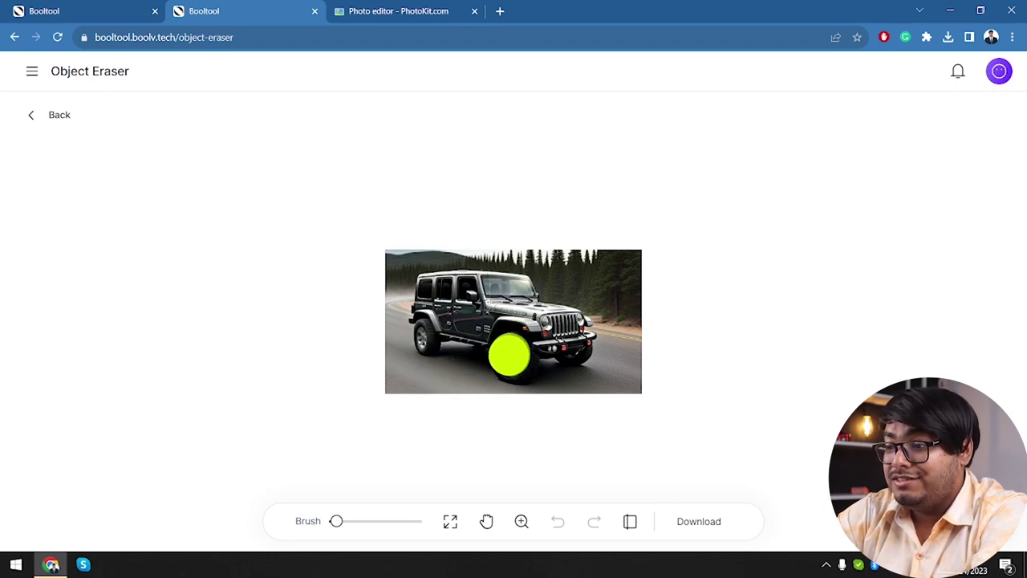
# Mask the jeep's front and rear wheels and another area, then dismiss the upgrade prompt
pyautogui.moveTo(508, 354); pyautogui.dragTo(499, 372)
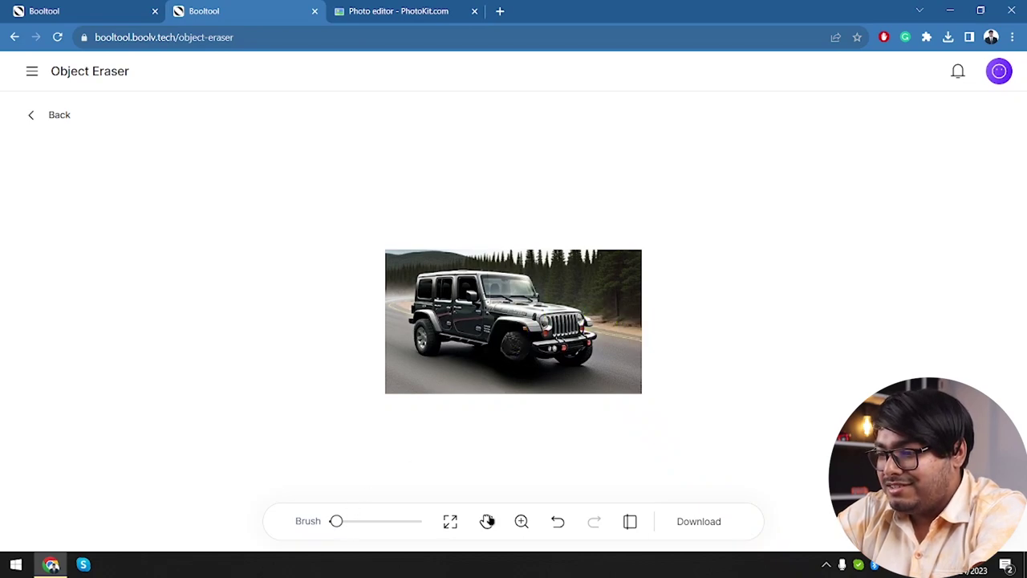
pyautogui.click(521, 523)
pyautogui.click(520, 522)
pyautogui.click(521, 522)
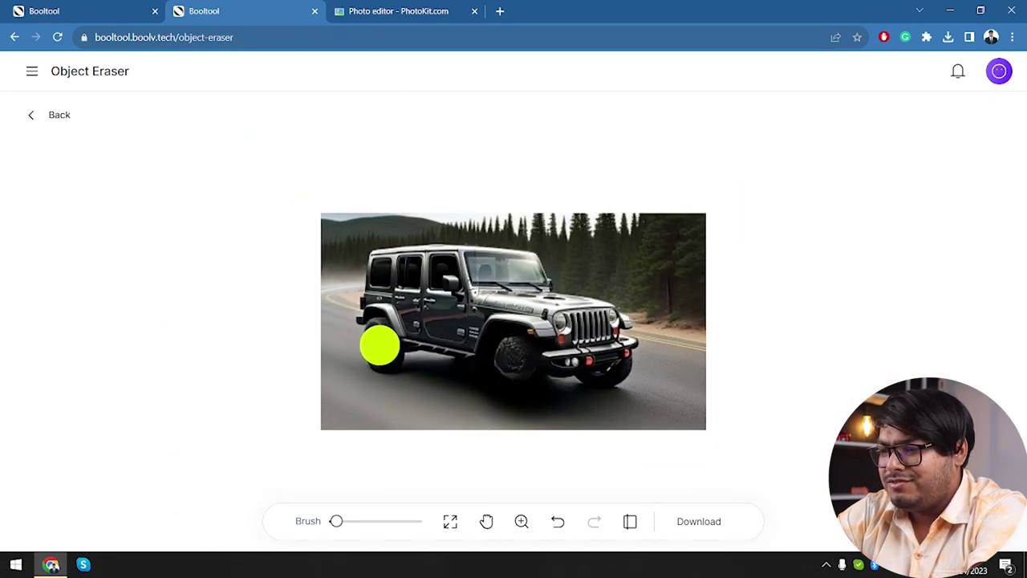
pyautogui.moveTo(380, 345)
pyautogui.mouseDown()
pyautogui.moveTo(371, 337)
pyautogui.moveTo(375, 357)
pyautogui.mouseUp()
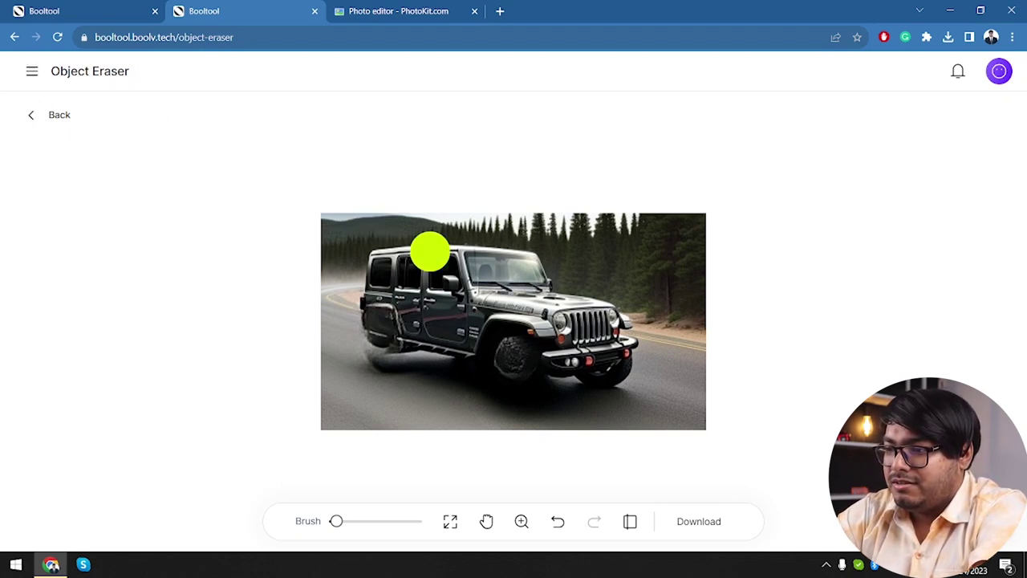
pyautogui.moveTo(447, 281); pyautogui.dragTo(455, 293)
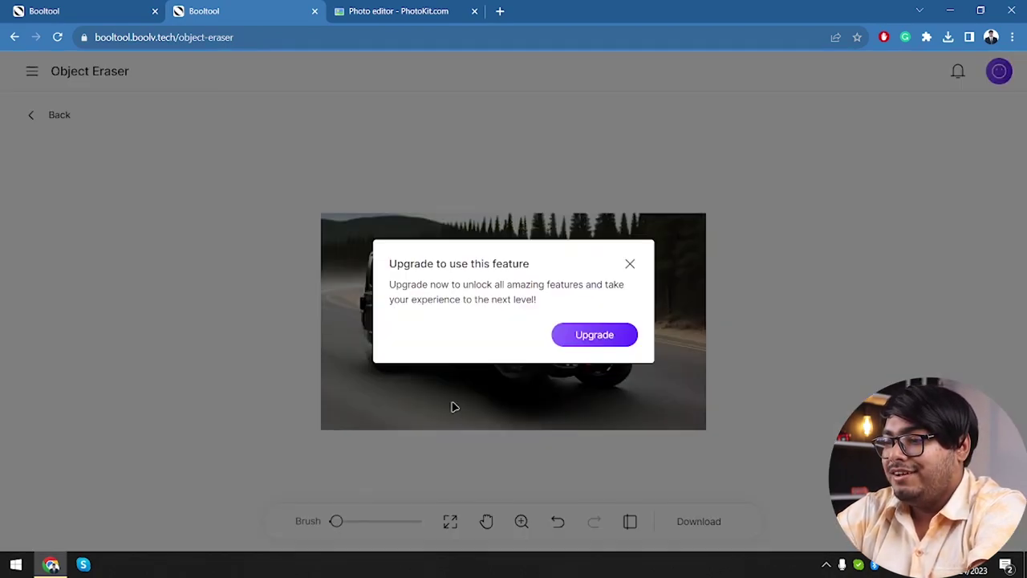
pyautogui.click(630, 264)
# Switch to Photo Filters and Effects and upload the portrait of the man in a tan blazer
pyautogui.click(33, 78)
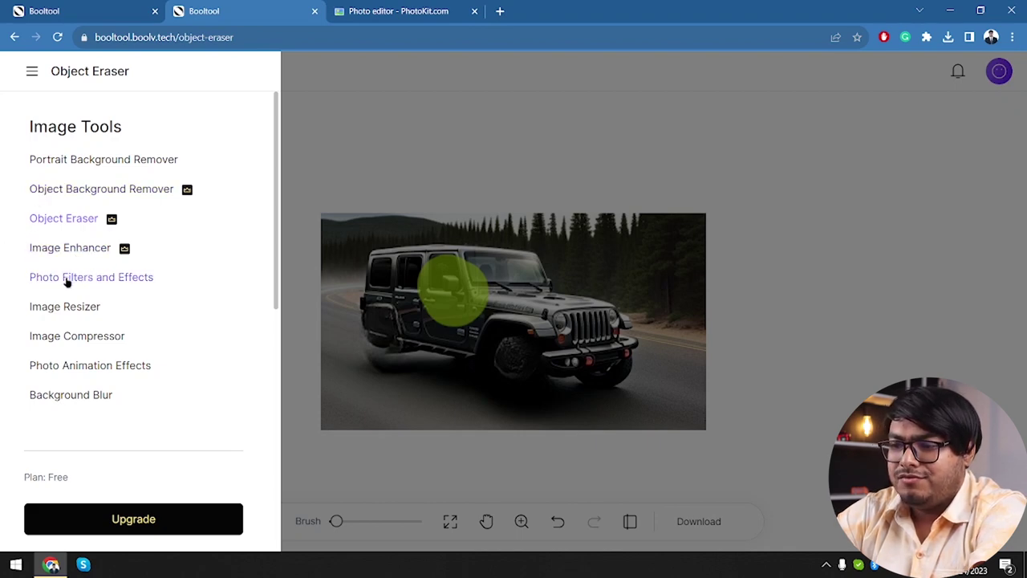
pyautogui.click(136, 281)
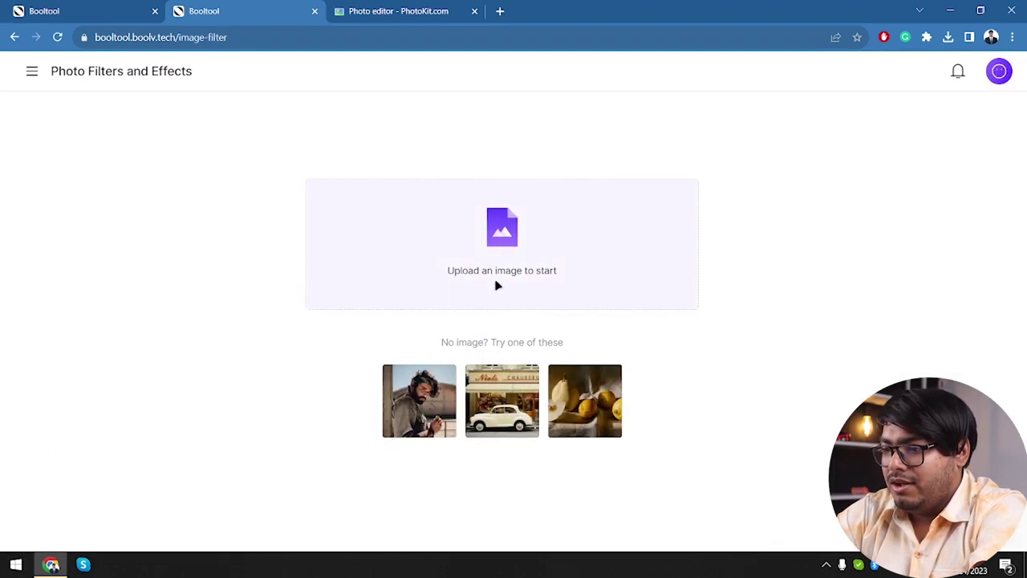
pyautogui.click(539, 249)
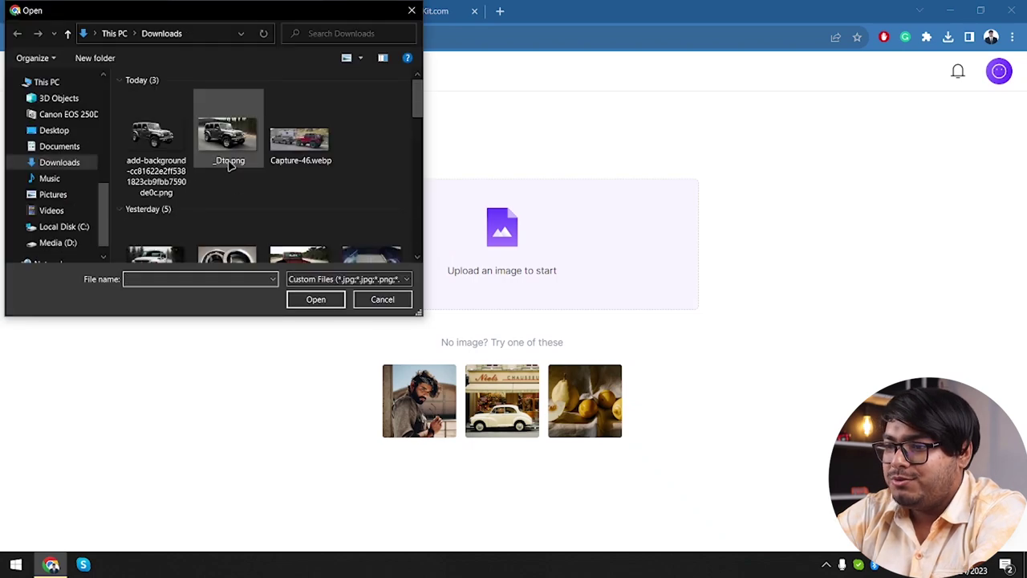
pyautogui.scroll(-8, 230, 163)
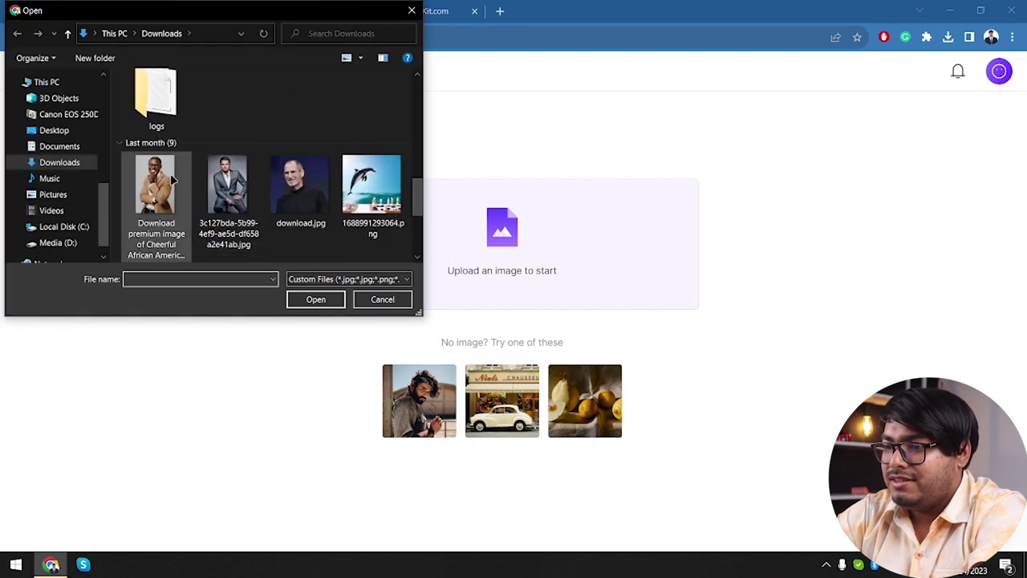
pyautogui.doubleClick(170, 183)
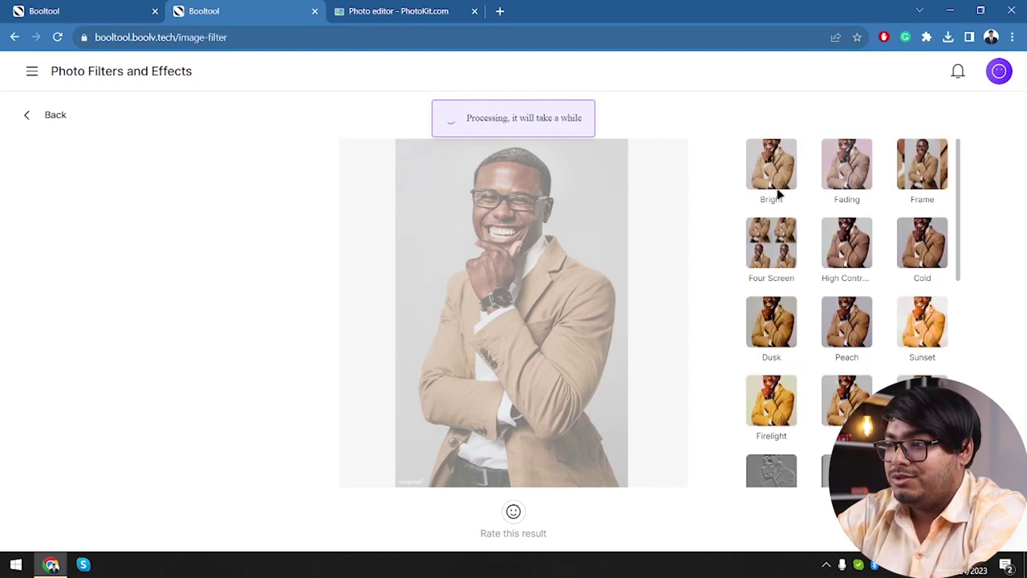
# Preview the Bright, Fading, Frame, Four Screen, high-contrast, Cold and Dusk filters on the portrait
pyautogui.click(774, 178)
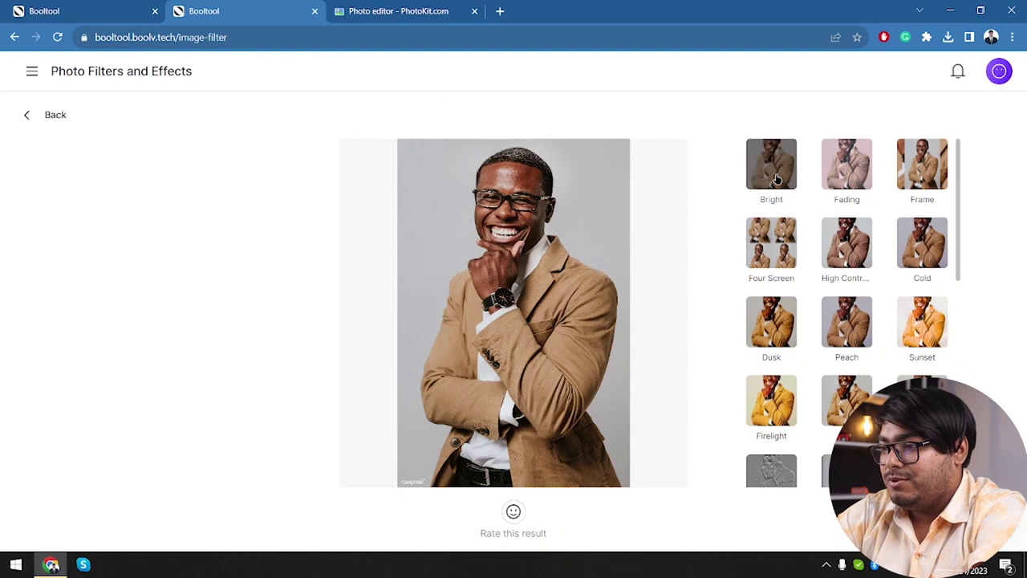
pyautogui.click(842, 175)
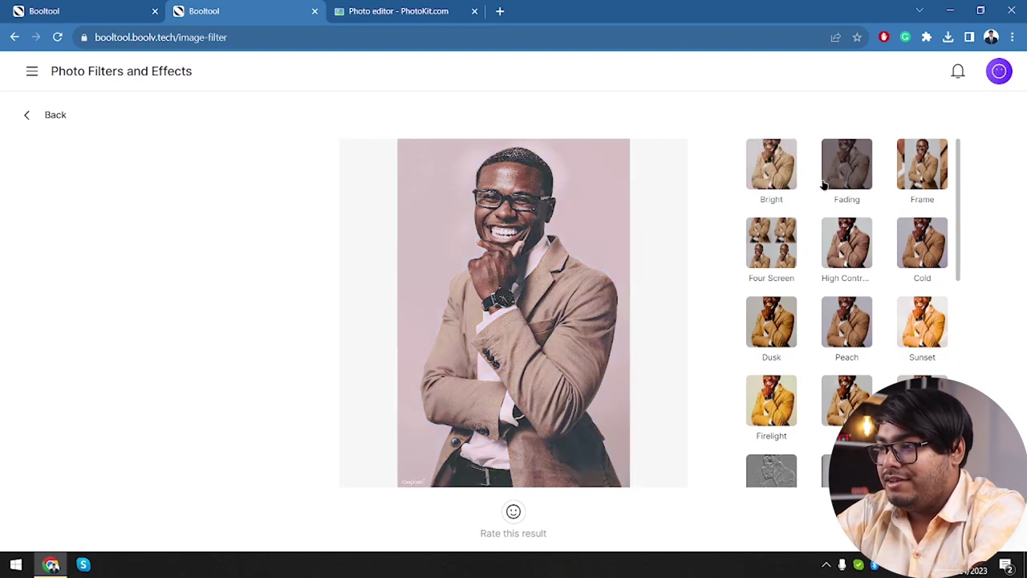
pyautogui.click(920, 174)
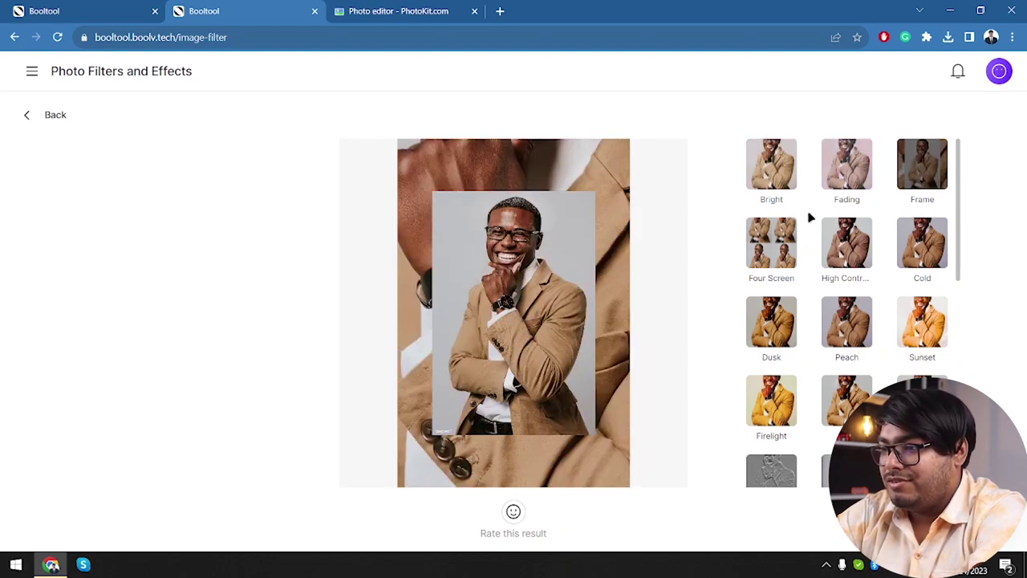
pyautogui.click(770, 240)
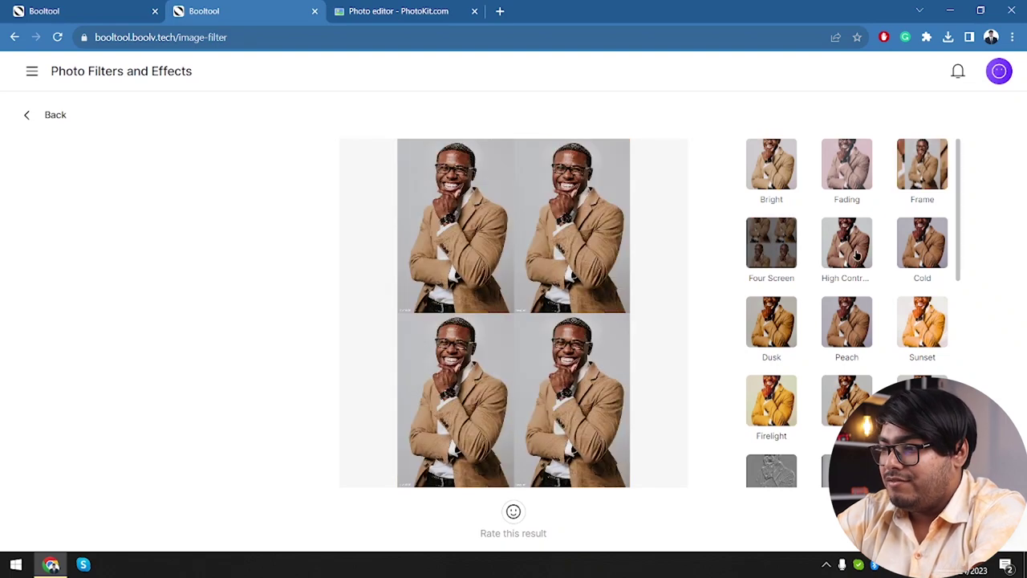
pyautogui.click(855, 255)
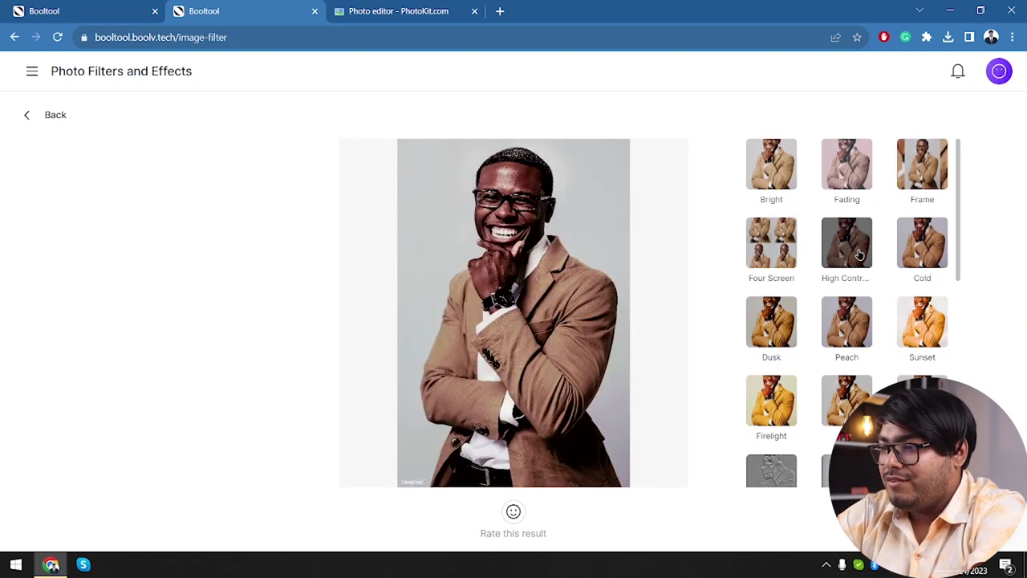
pyautogui.click(937, 257)
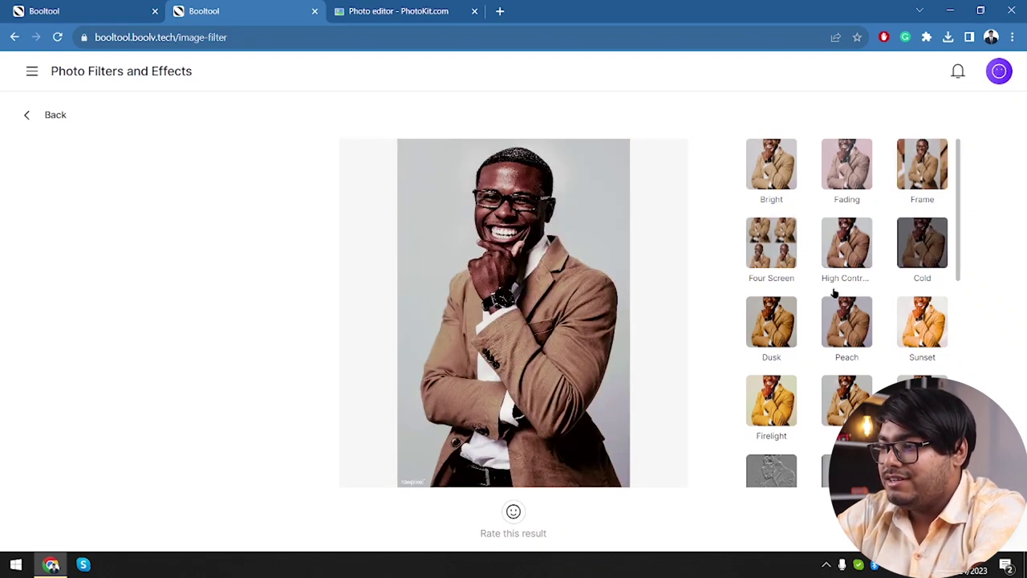
pyautogui.click(777, 314)
# Try the Peach and Sunset filters, finishing on the Relief emboss effect
pyautogui.click(843, 319)
pyautogui.scroll(-1, 883, 297)
pyautogui.click(921, 264)
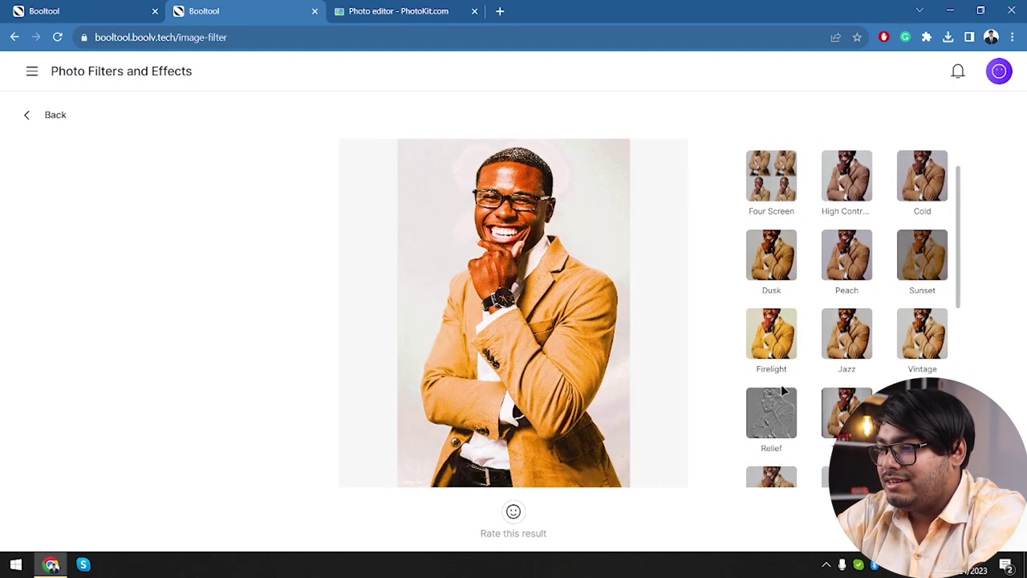
pyautogui.click(772, 401)
pyautogui.moveTo(554, 269)
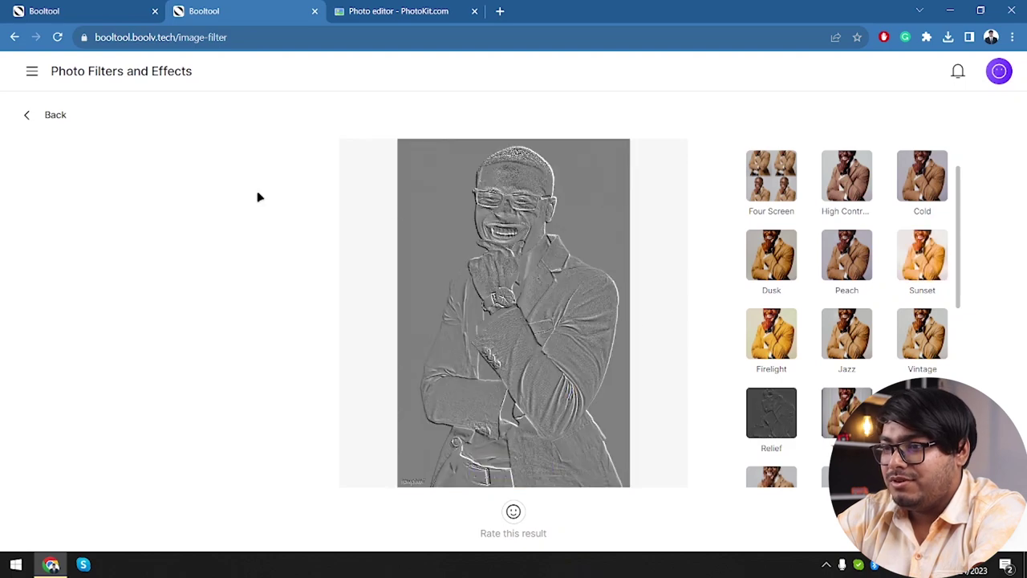
pyautogui.click(32, 71)
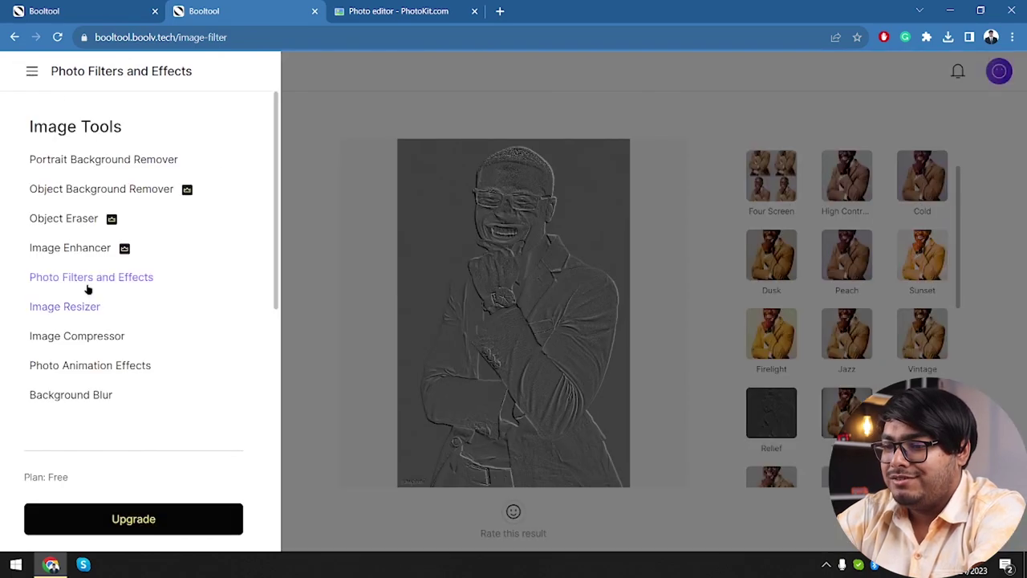
pyautogui.scroll(-1, 87, 288)
pyautogui.scroll(-1, 87, 289)
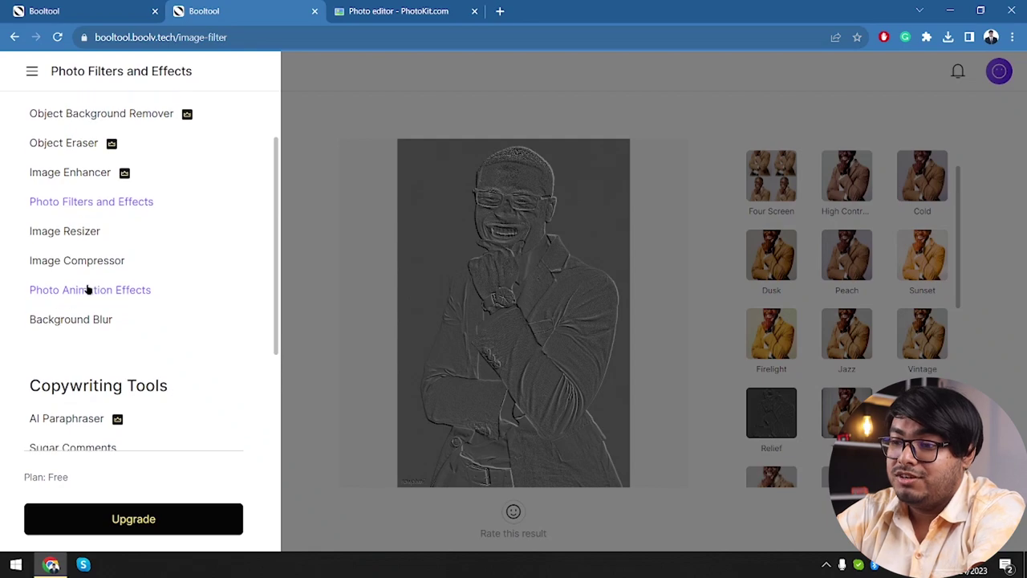
# Switch to Image Resizer and load the jeep photo _Dtq.png
pyautogui.click(77, 235)
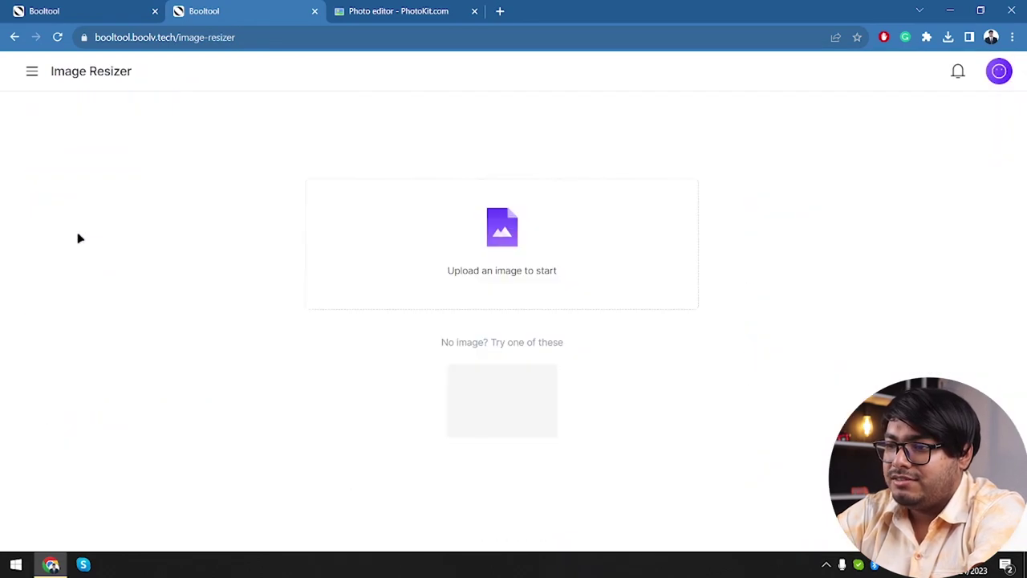
pyautogui.click(594, 254)
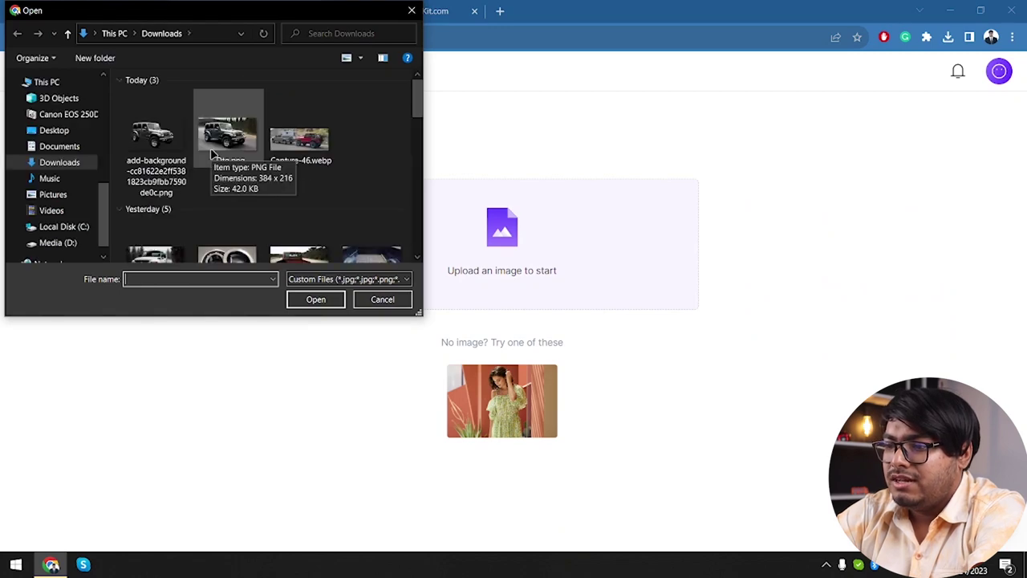
pyautogui.scroll(-5, 213, 154)
pyautogui.scroll(-3, 213, 154)
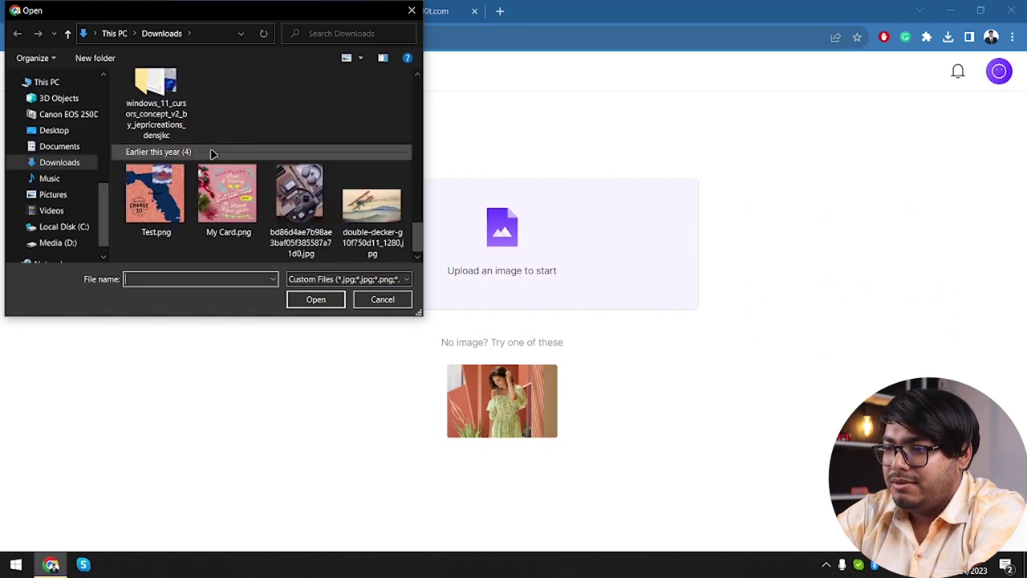
pyautogui.scroll(5, 213, 154)
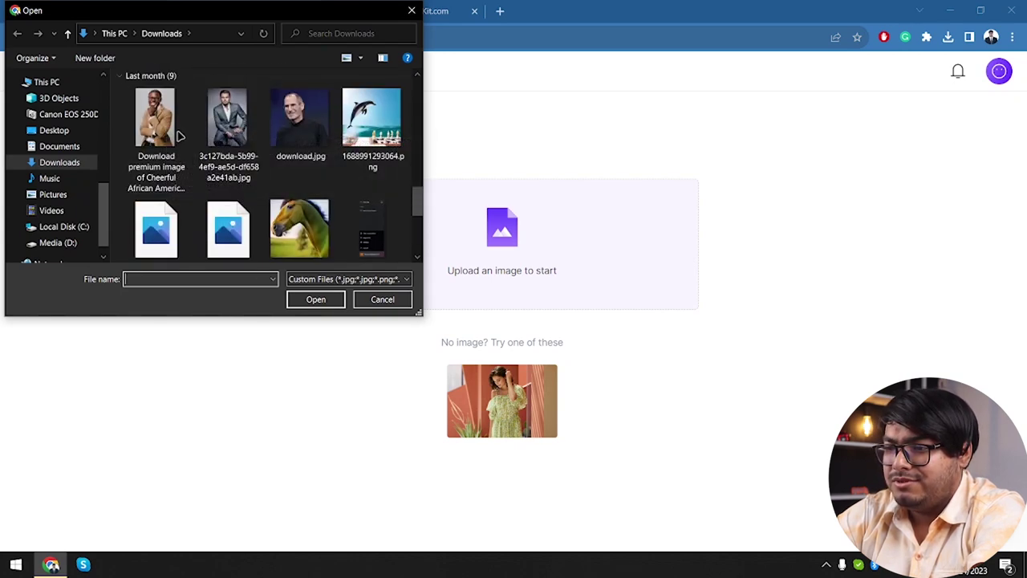
pyautogui.scroll(5, 227, 140)
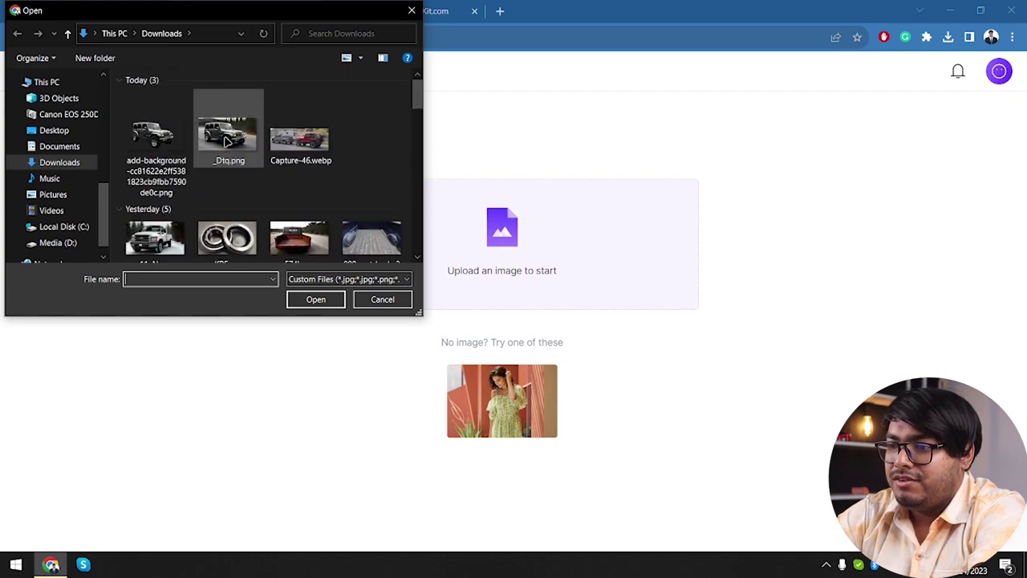
pyautogui.doubleClick(227, 140)
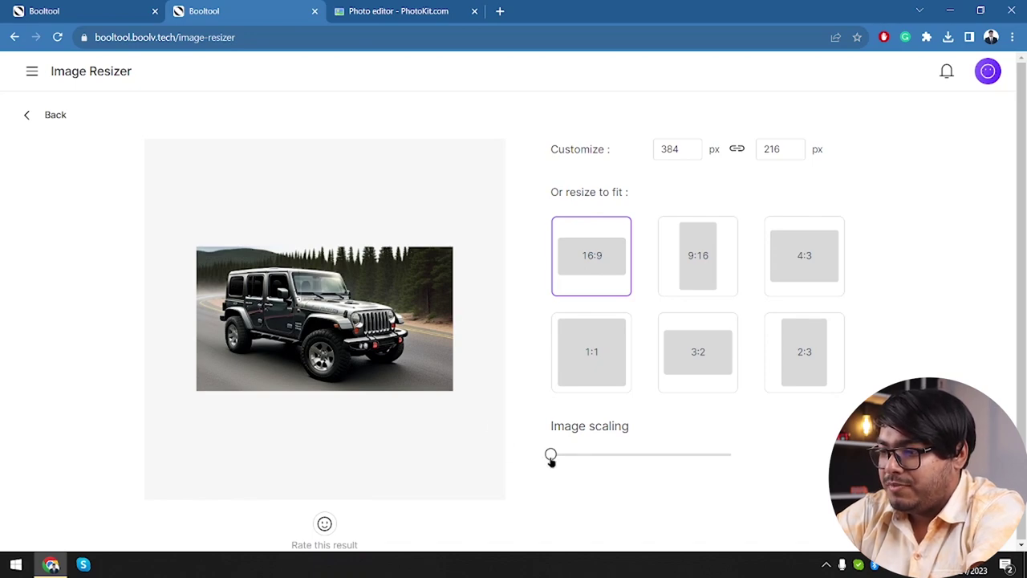
# Download the jeep at 16:9, 384×216 px, and check it in Chrome's recent downloads
pyautogui.moveTo(550, 455); pyautogui.dragTo(445, 458)
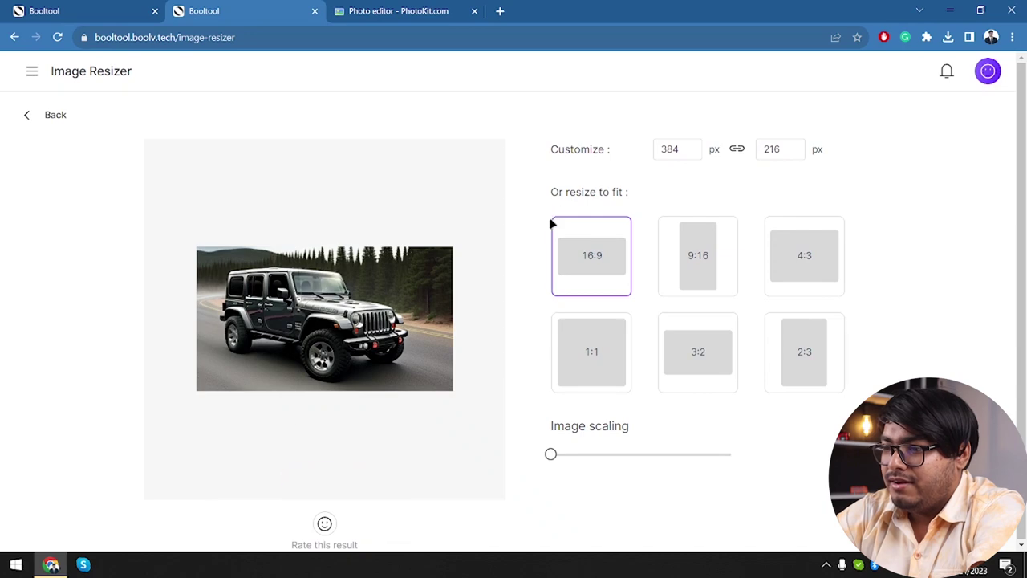
pyautogui.moveTo(408, 320)
pyautogui.click(328, 481)
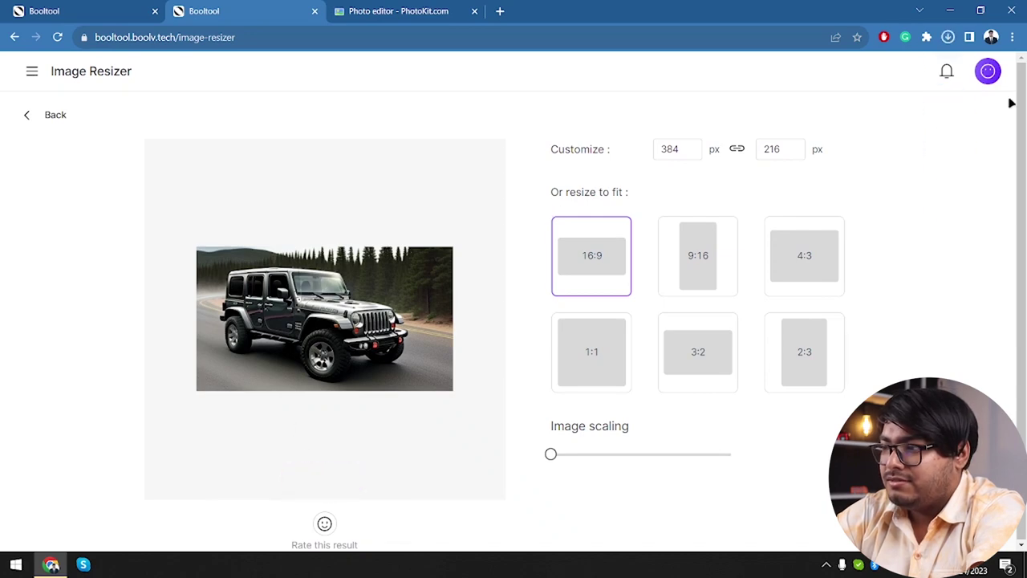
pyautogui.click(948, 37)
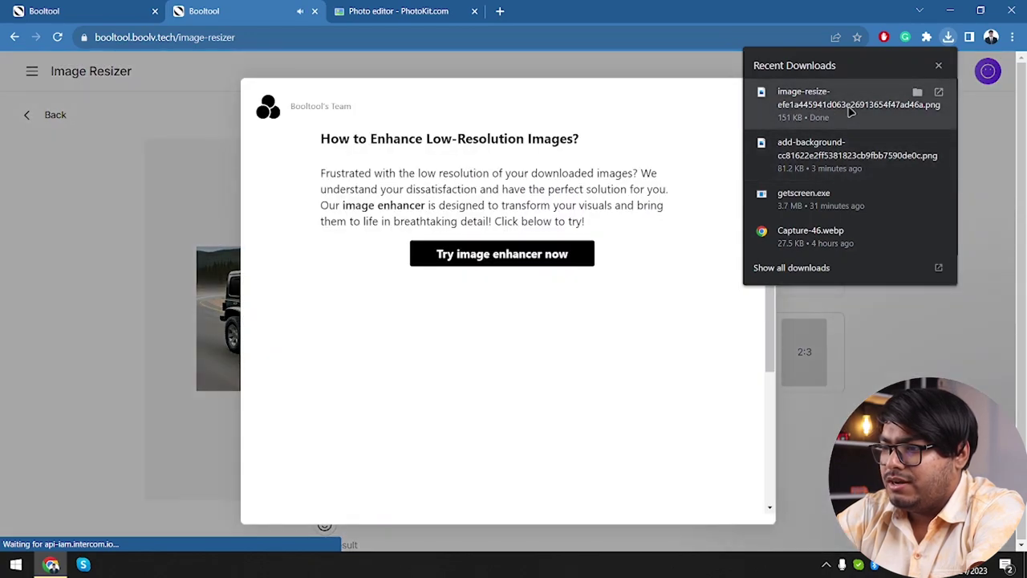
pyautogui.click(885, 284)
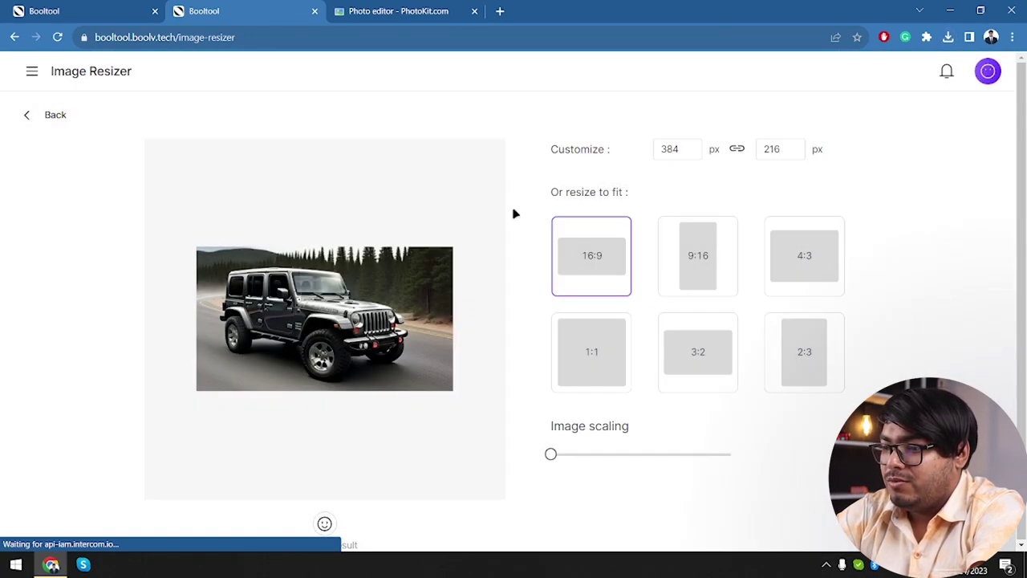
pyautogui.click(948, 37)
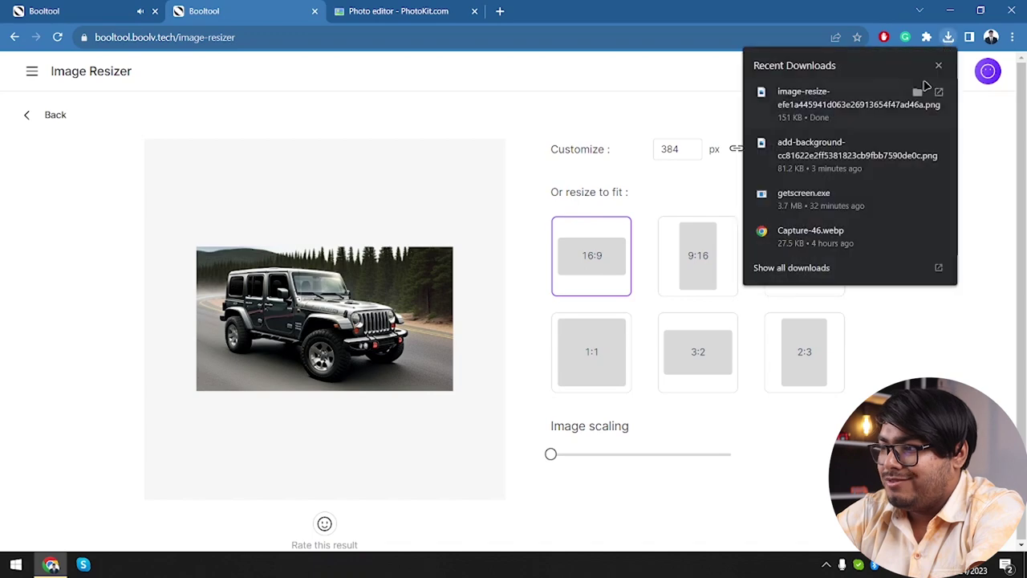
# Inspect the resized jeep file and the 11uN.png truck image in Downloads, then close File Explorer
pyautogui.click(917, 93)
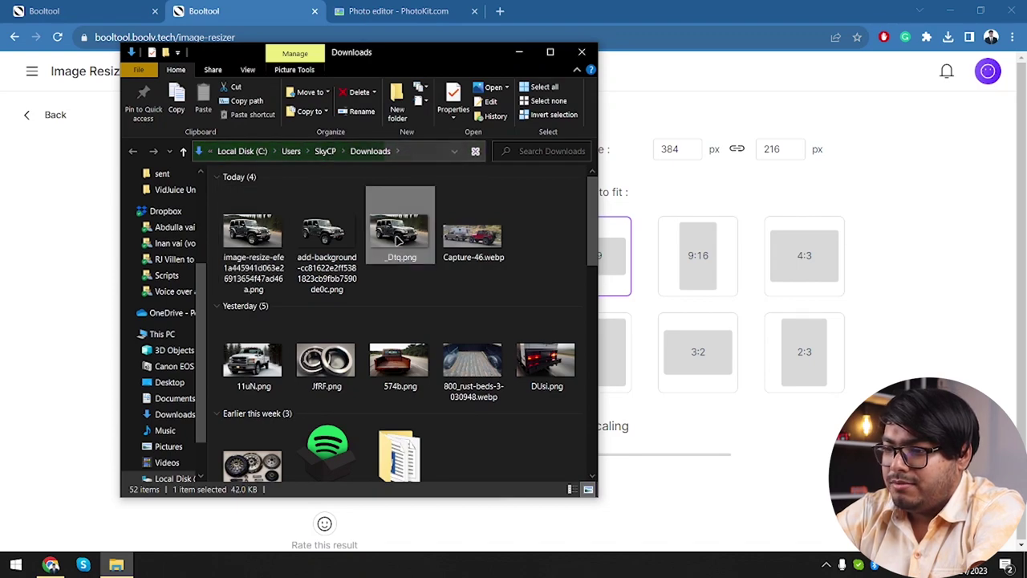
pyautogui.click(265, 236)
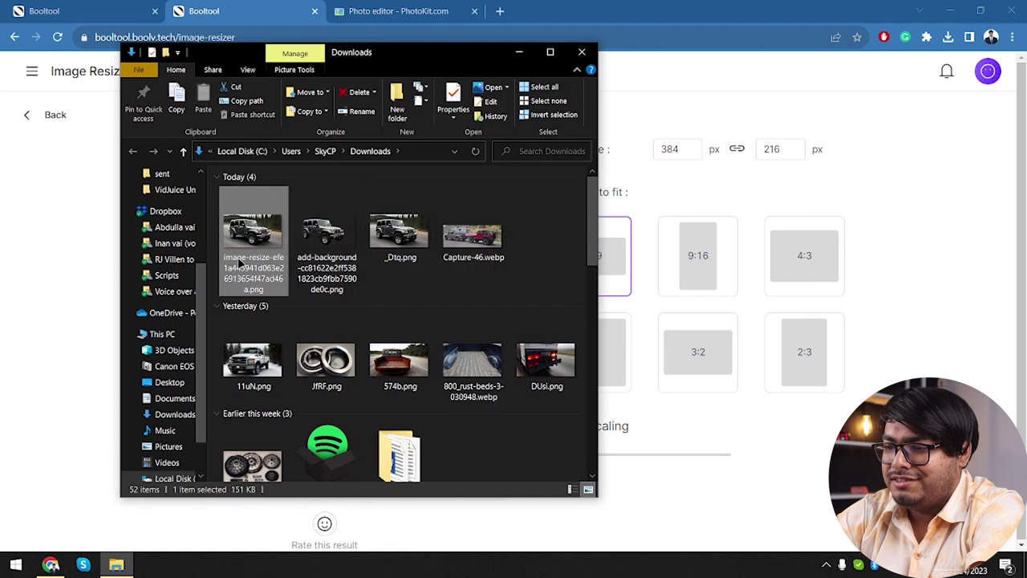
pyautogui.click(417, 230)
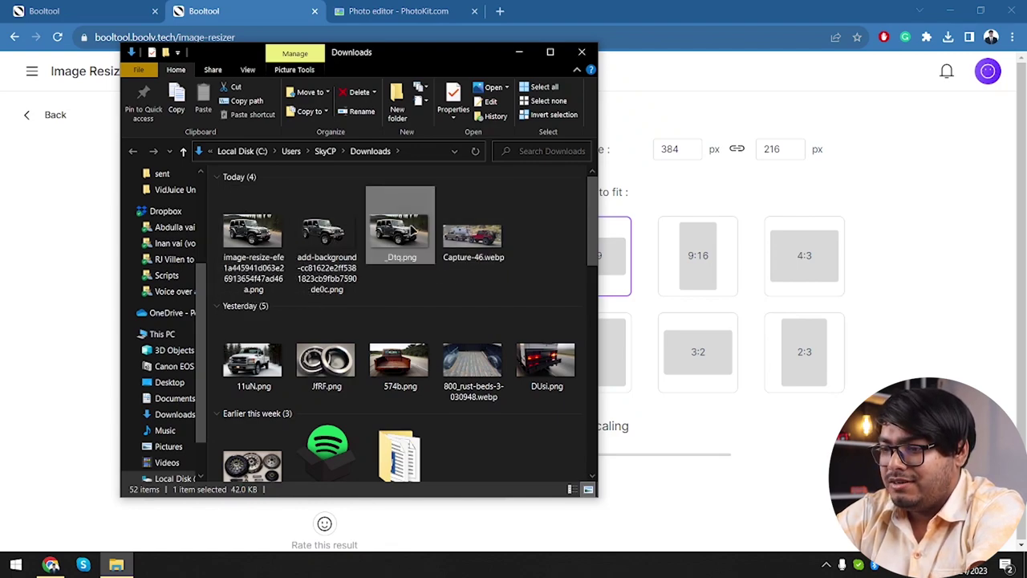
pyautogui.click(473, 238)
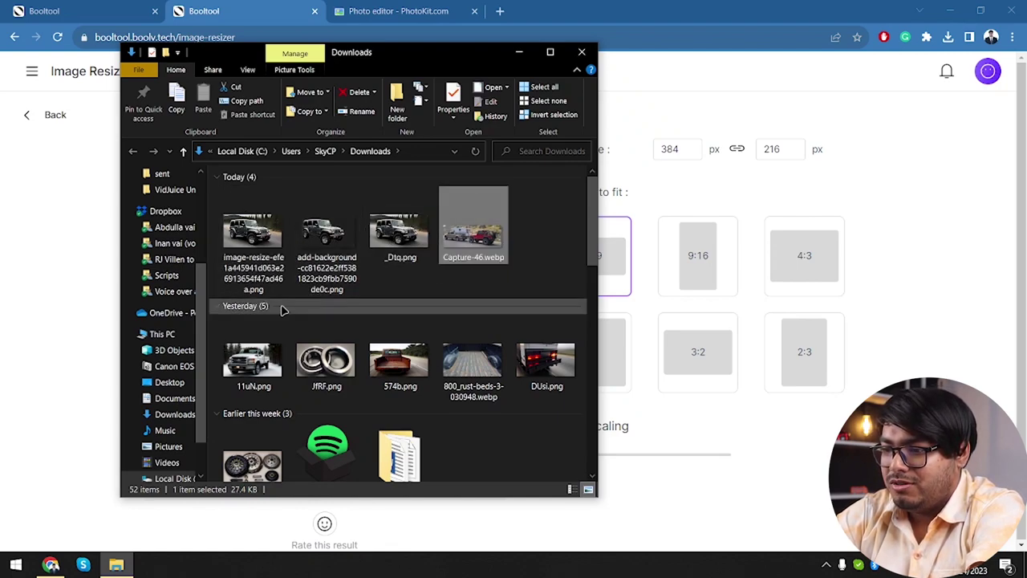
pyautogui.click(261, 341)
pyautogui.click(321, 377)
pyautogui.click(263, 365)
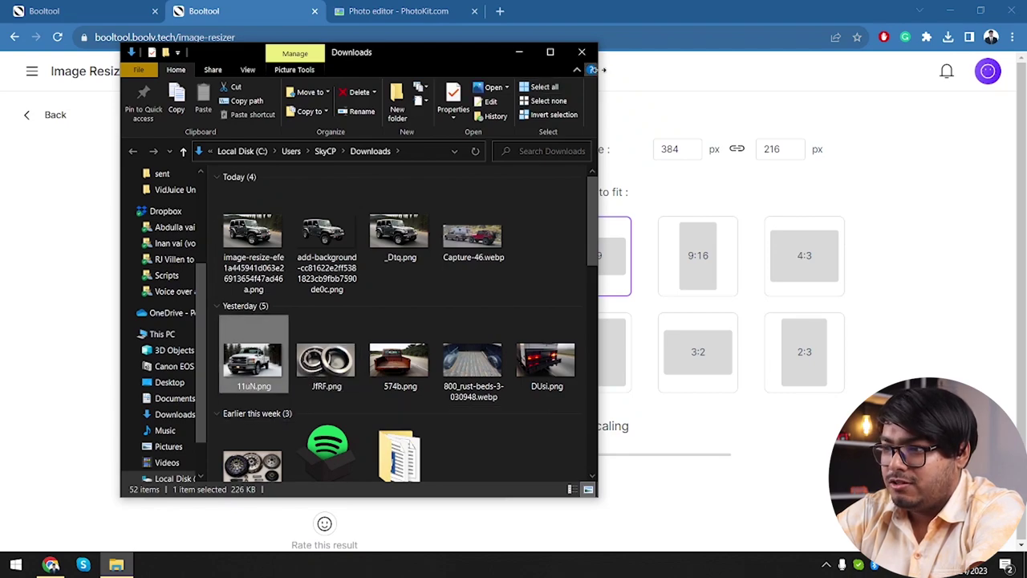
pyautogui.click(582, 51)
# Load the truck photo 11uN.png into Image Resizer and download it at 768×432 px
pyautogui.click(42, 112)
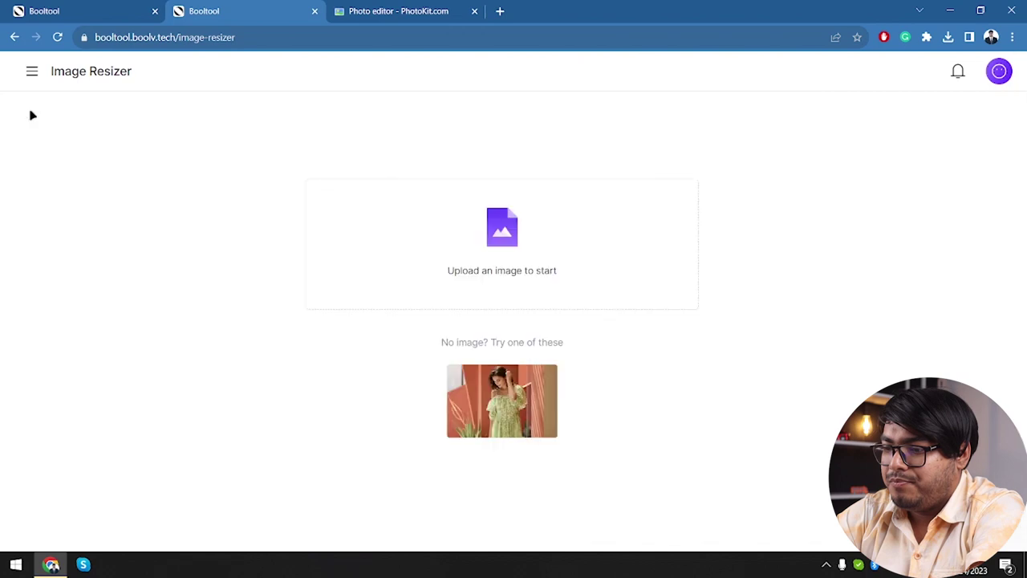
pyautogui.click(348, 259)
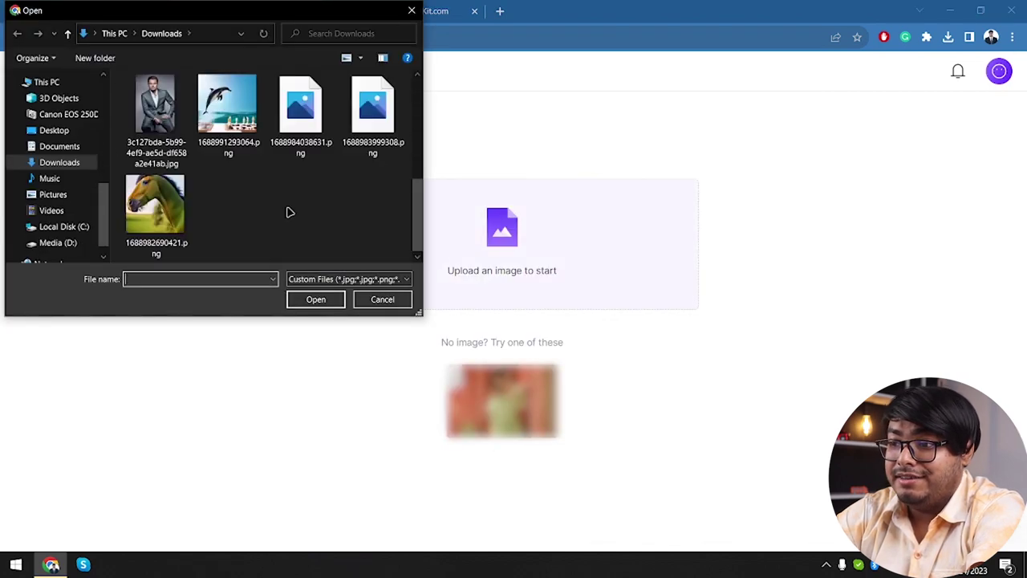
pyautogui.scroll(-3, 286, 211)
pyautogui.doubleClick(142, 165)
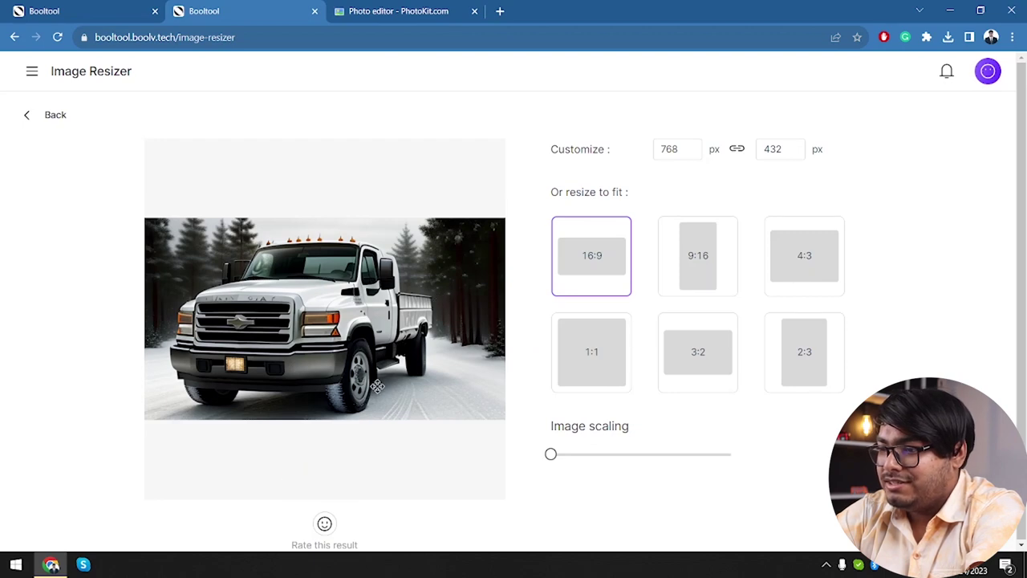
pyautogui.click(318, 476)
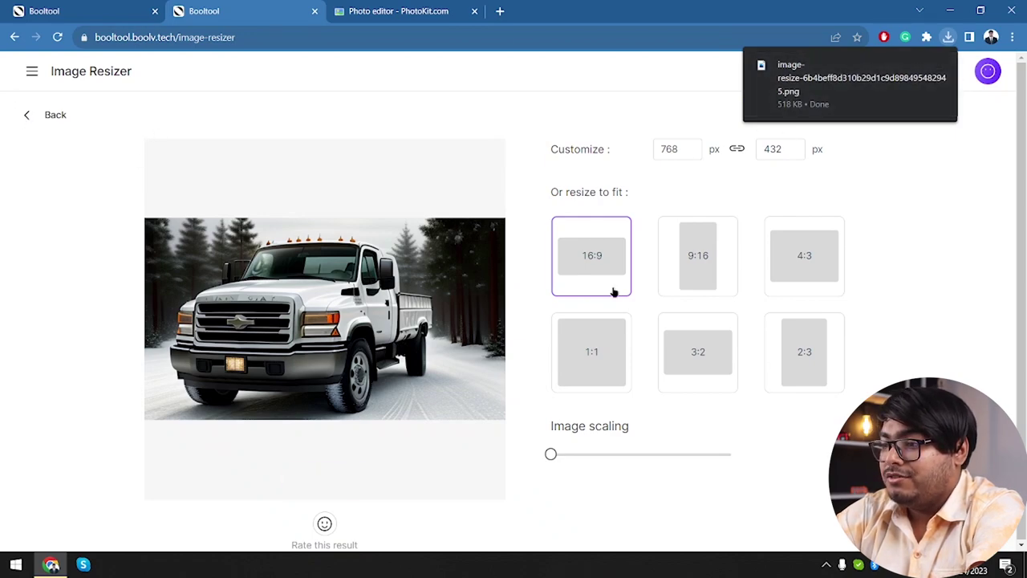
# Try the 9:16, 1:1 and 3:2 ratio presets, then return to 16:9
pyautogui.click(707, 280)
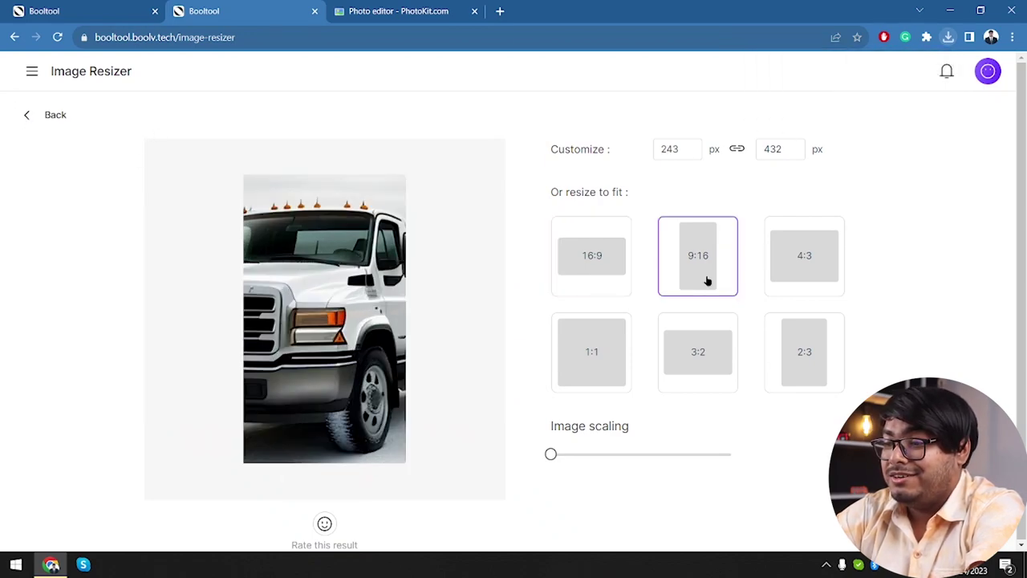
pyautogui.click(584, 252)
pyautogui.click(572, 340)
pyautogui.click(730, 349)
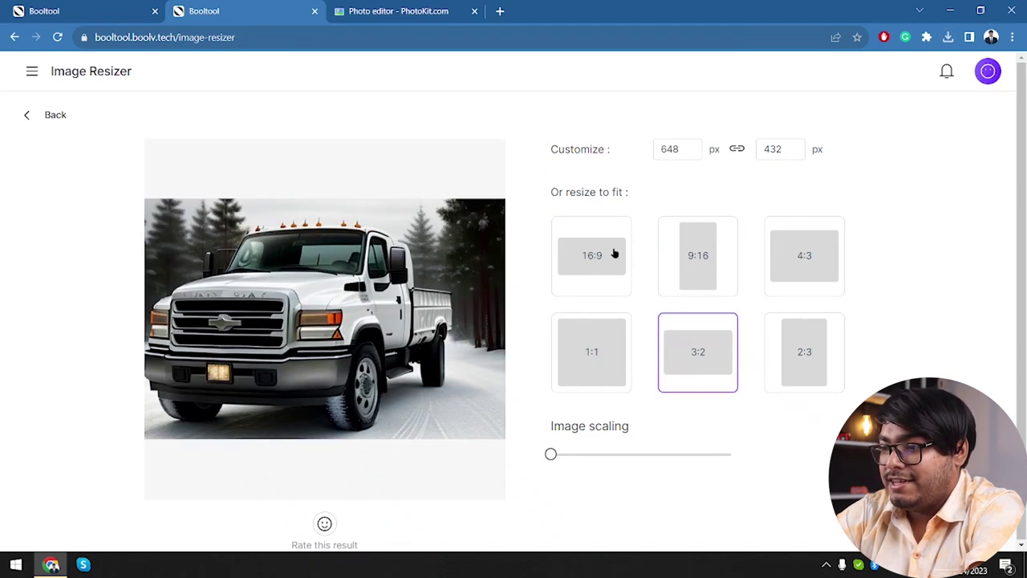
pyautogui.click(602, 242)
# Switch to Image Compressor and upload the truck photo 11uN.png
pyautogui.click(32, 71)
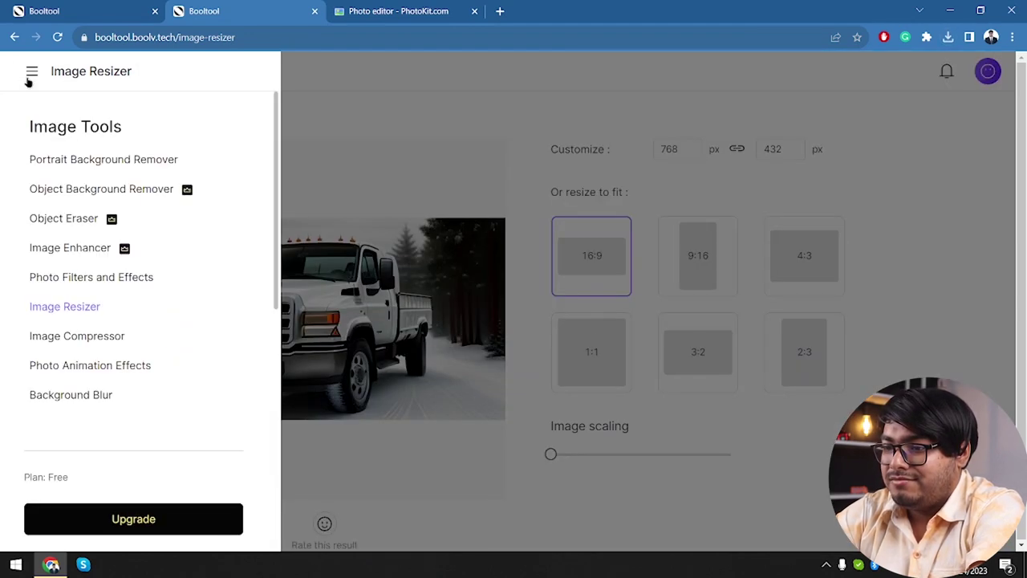
pyautogui.click(79, 338)
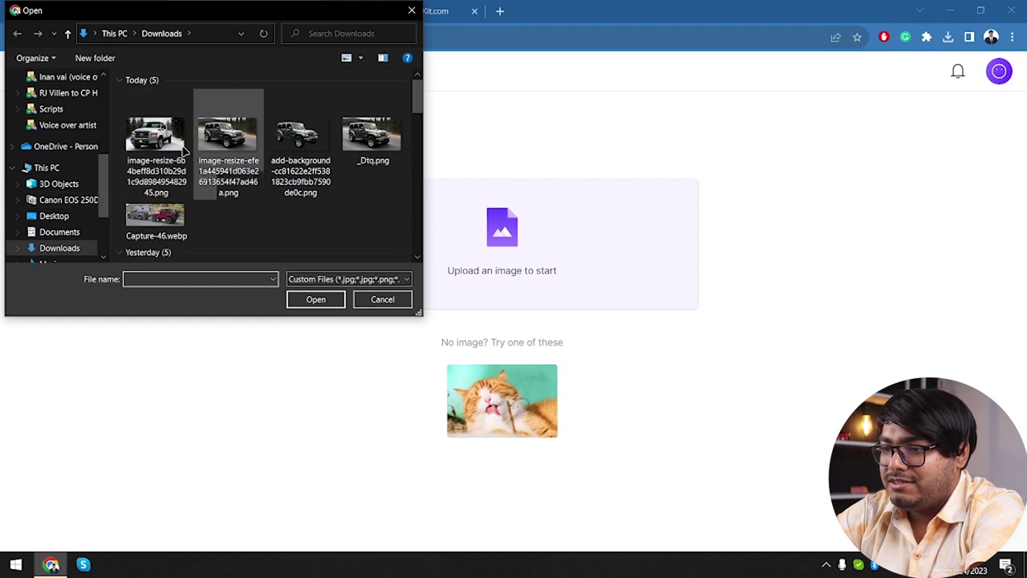
pyautogui.scroll(-5, 161, 135)
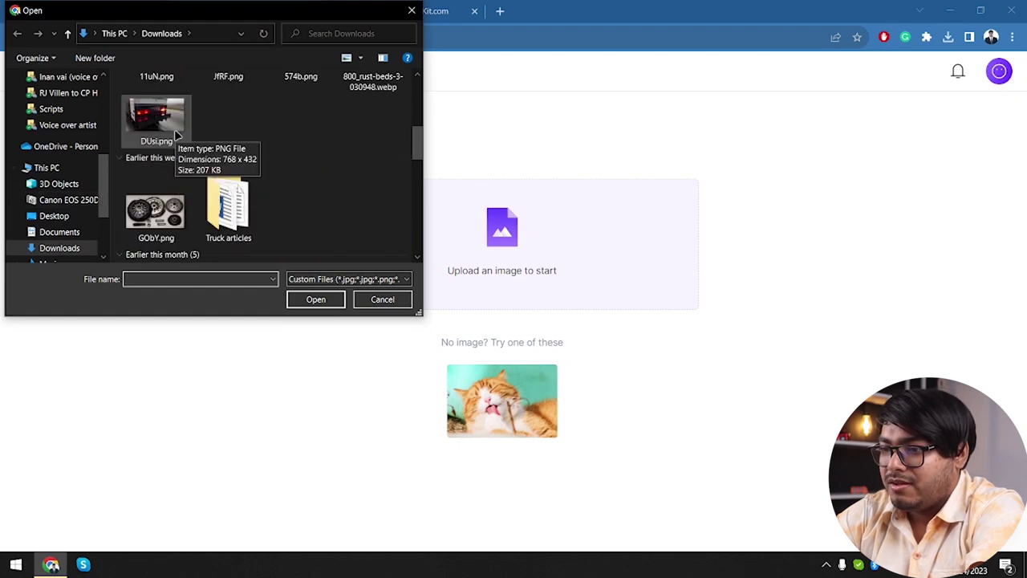
pyautogui.scroll(2, 175, 132)
pyautogui.click(158, 160)
pyautogui.click(332, 295)
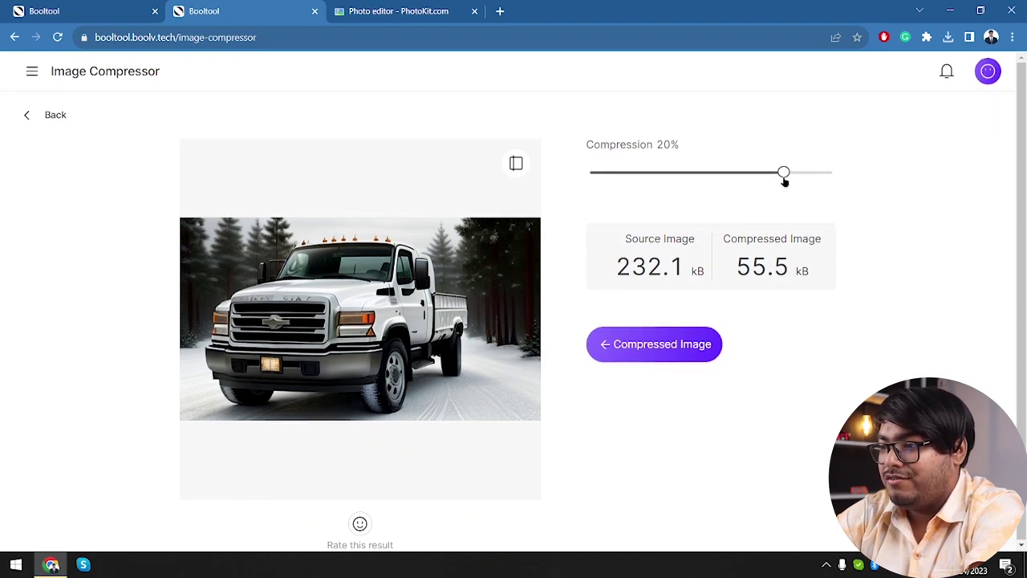
# Set compression to 79%, shrinking 232.1 kB to 19.6 kB, and download the result
pyautogui.moveTo(784, 178); pyautogui.dragTo(621, 172)
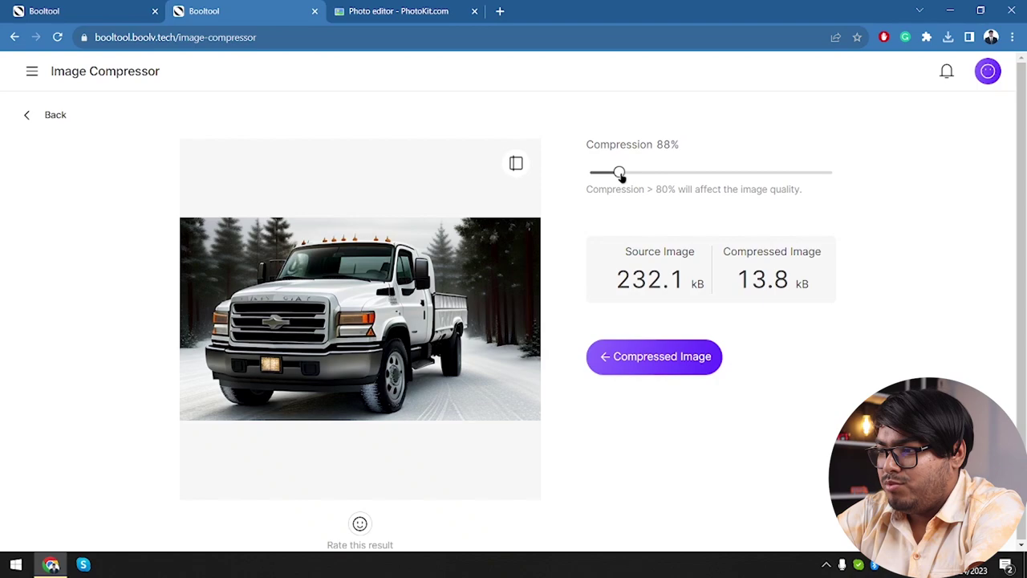
pyautogui.moveTo(621, 176); pyautogui.dragTo(637, 180)
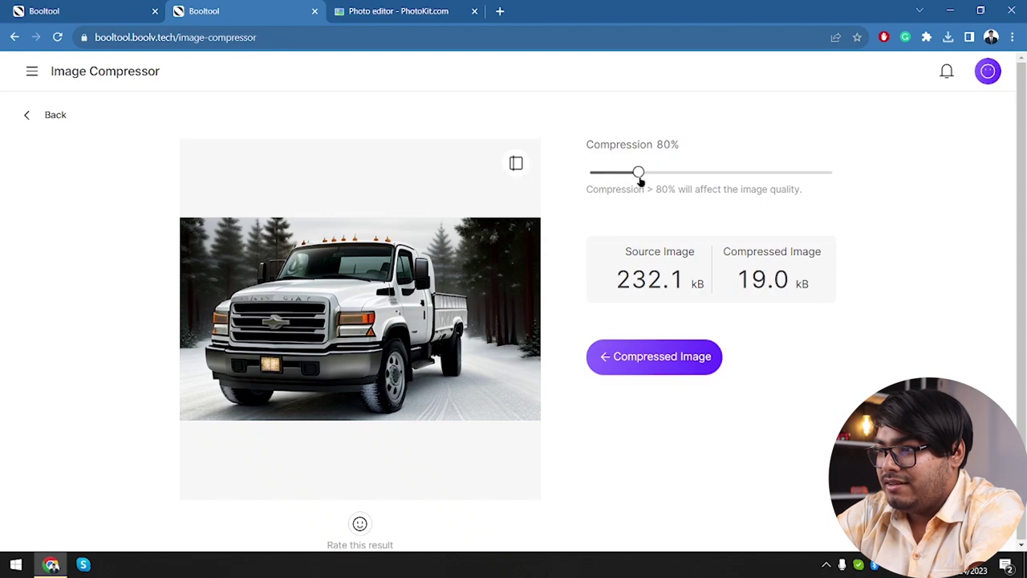
pyautogui.moveTo(640, 179); pyautogui.dragTo(641, 180)
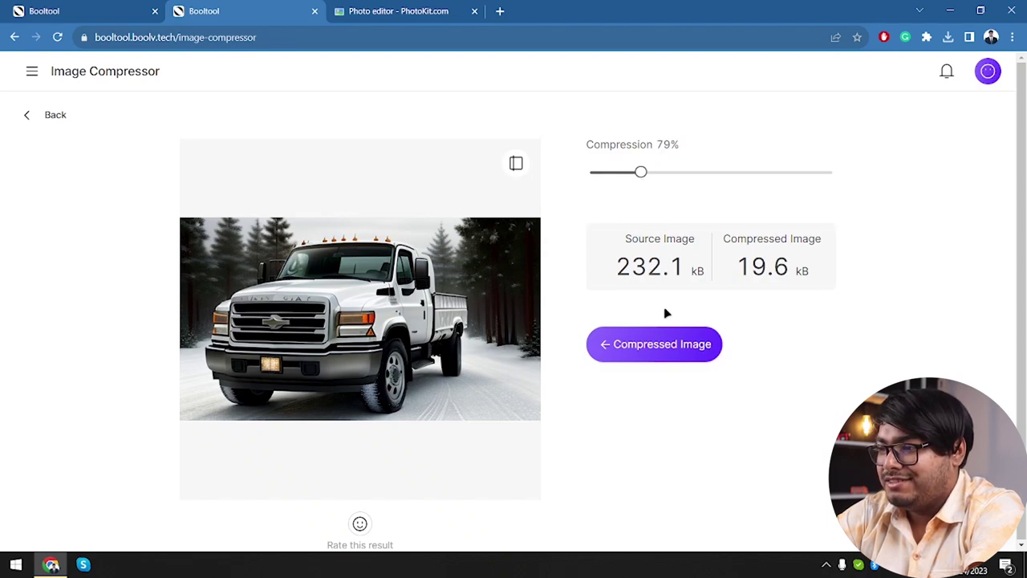
pyautogui.moveTo(463, 327)
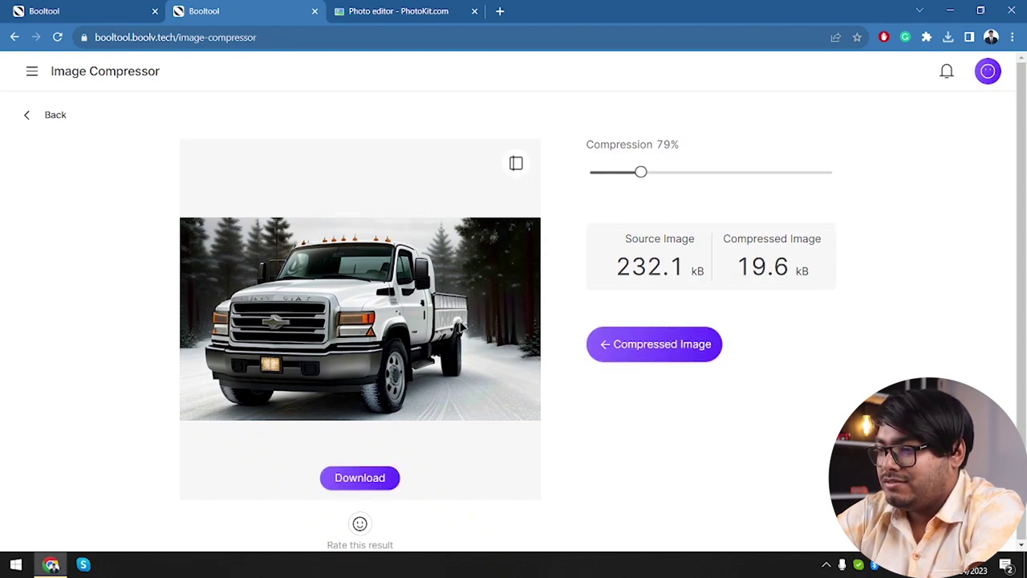
pyautogui.click(366, 477)
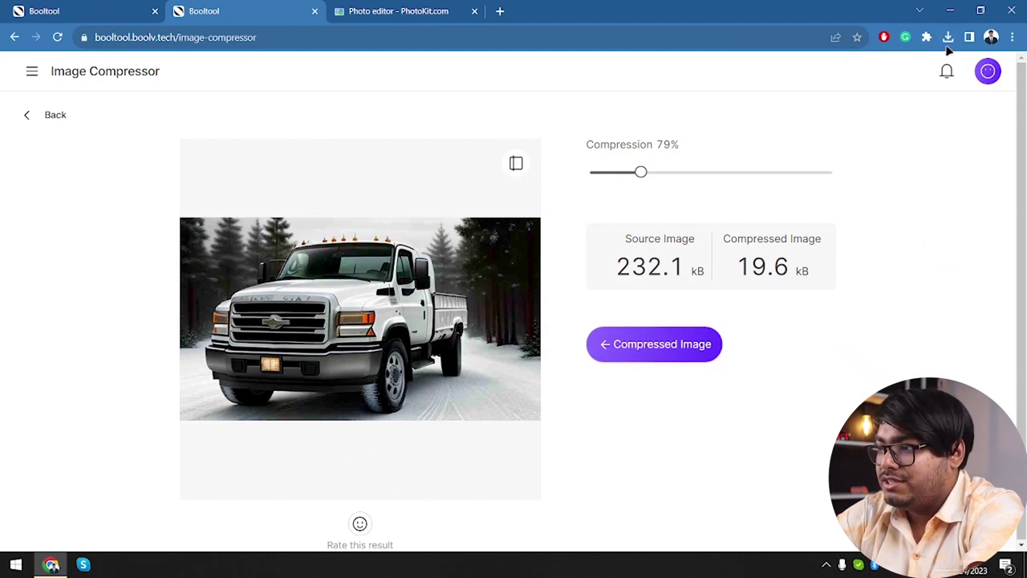
# Show the compressed truck image in Downloads beside a shrunken Photos window and select the 19.1 KB JPG
pyautogui.click(948, 36)
pyautogui.click(907, 95)
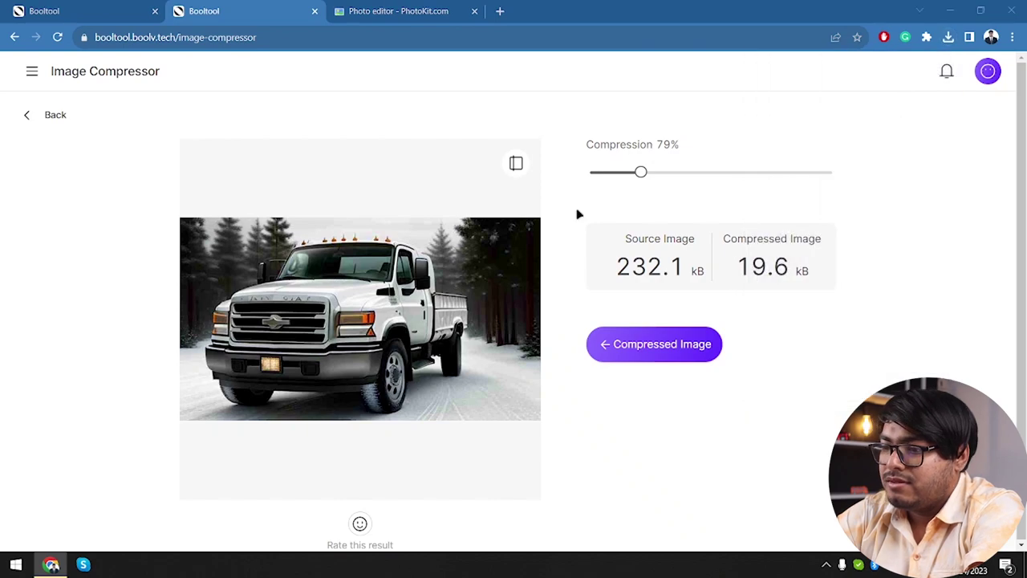
pyautogui.moveTo(285, 234)
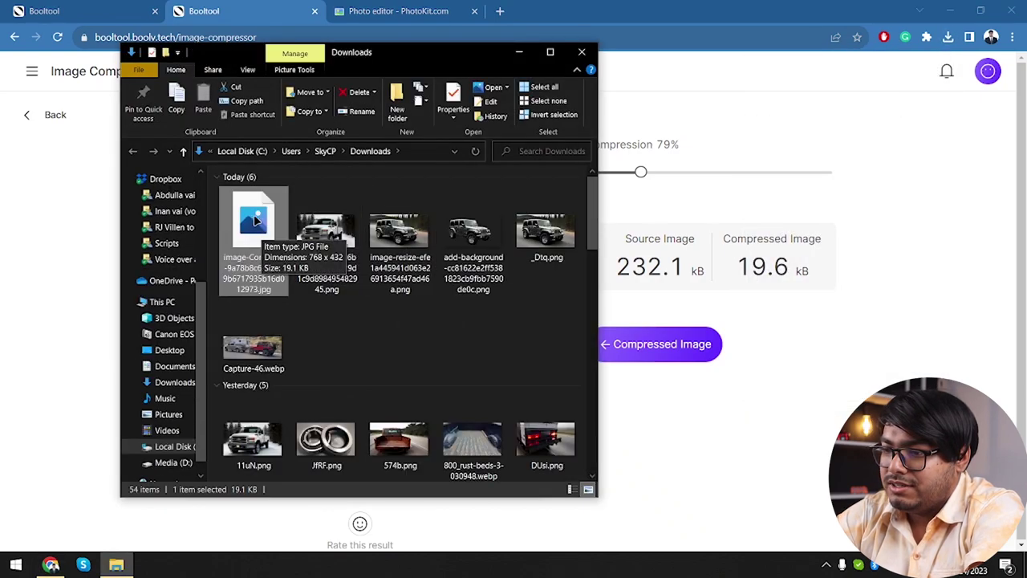
pyautogui.click(306, 232)
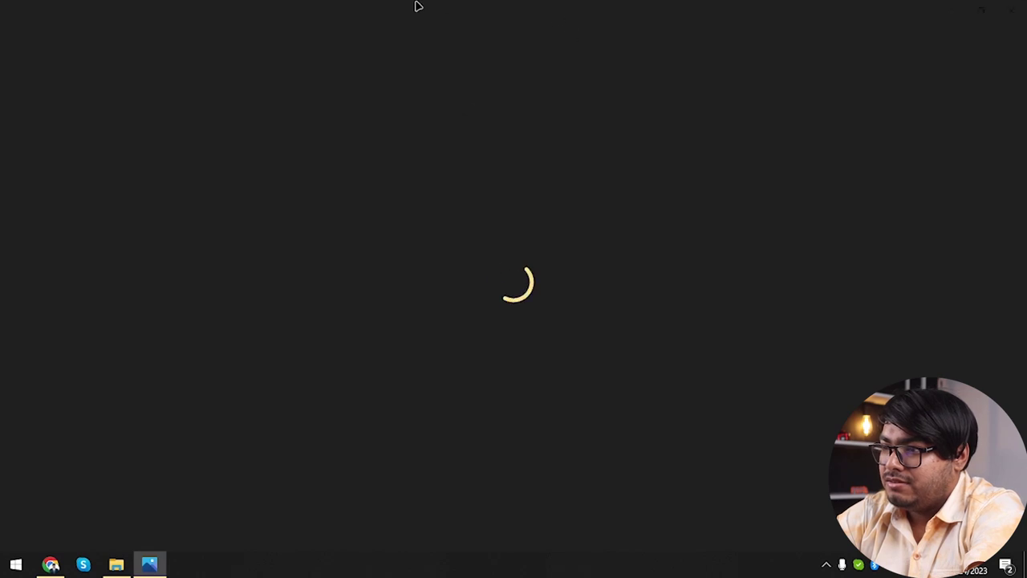
pyautogui.moveTo(417, 6); pyautogui.dragTo(727, 96)
pyautogui.click(253, 210)
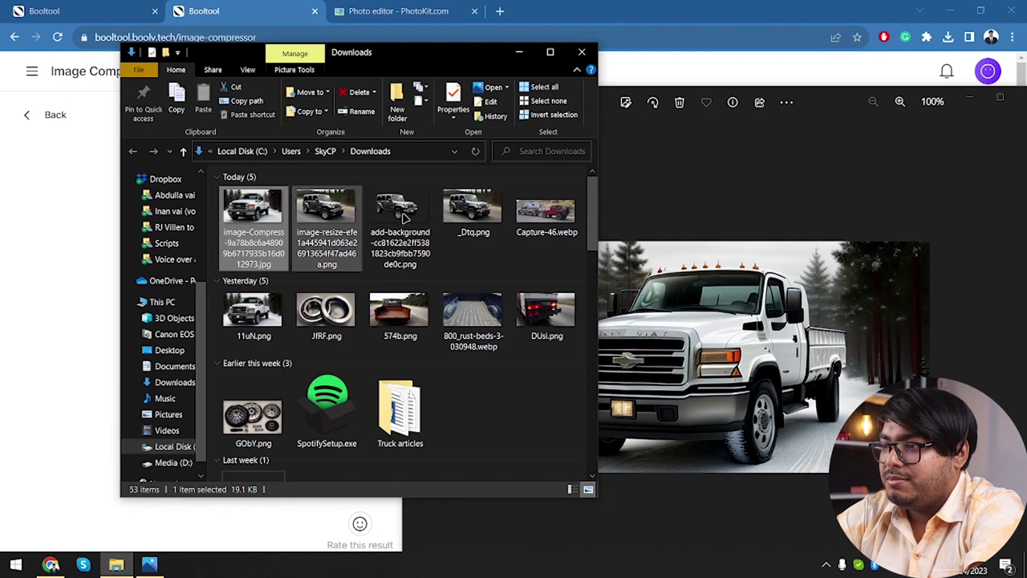
# Open the compressed truck image and snap it left, with 11uN.png on the right
pyautogui.press('Return')
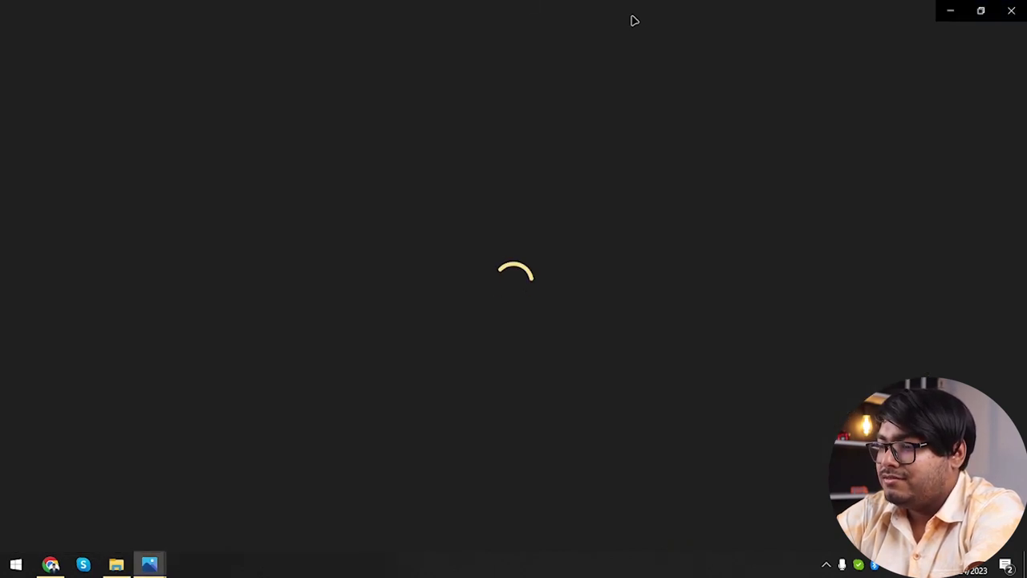
pyautogui.press('super+Left')
pyautogui.click(795, 160)
# Zoom both truck photos to 200%, pan to compare details, then close 11uN.png's viewer
pyautogui.doubleClick(720, 176)
pyautogui.doubleClick(273, 277)
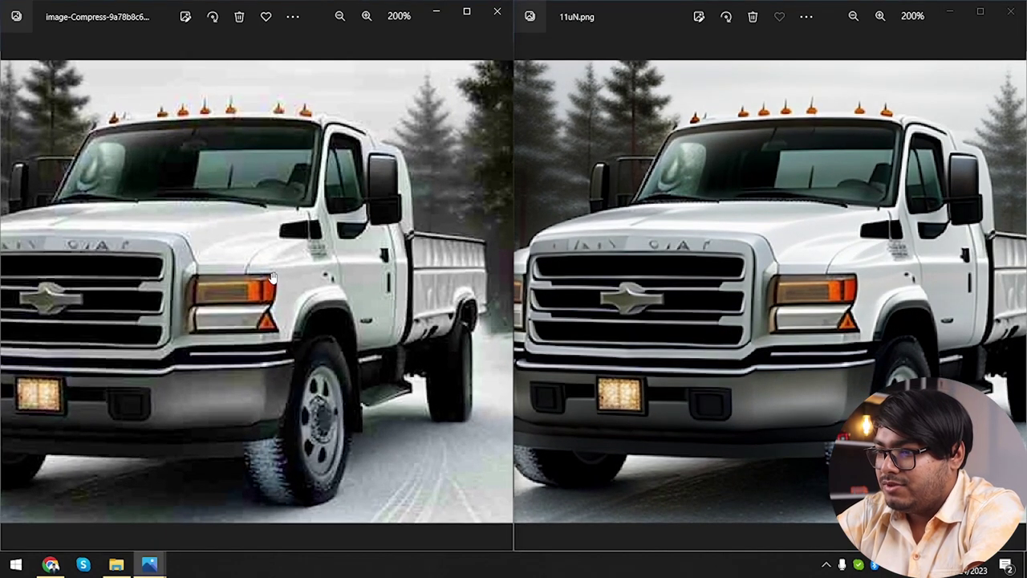
pyautogui.moveTo(815, 346); pyautogui.dragTo(695, 343)
pyautogui.moveTo(442, 298); pyautogui.dragTo(405, 293)
pyautogui.moveTo(693, 297); pyautogui.dragTo(753, 297)
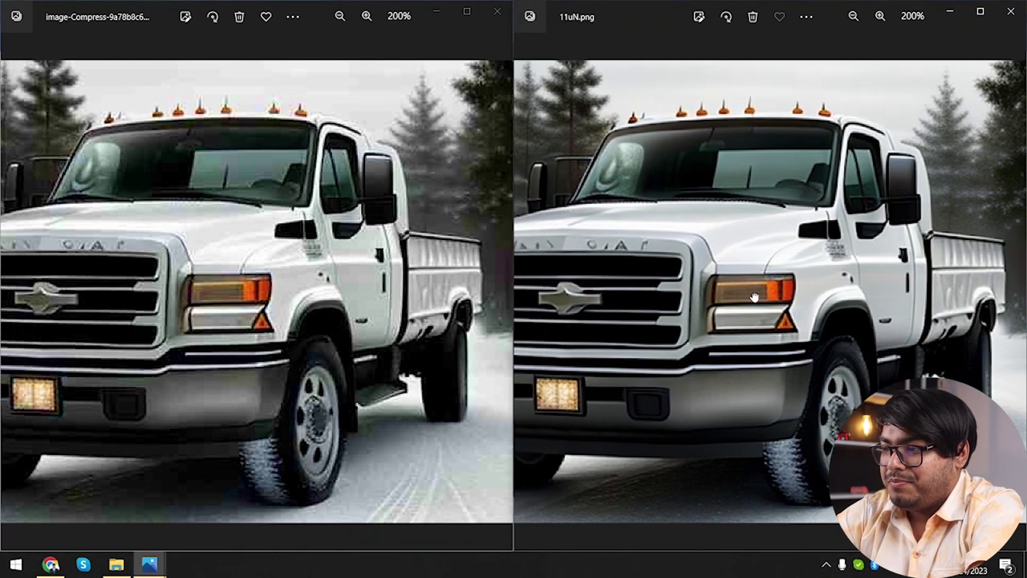
pyautogui.click(1010, 16)
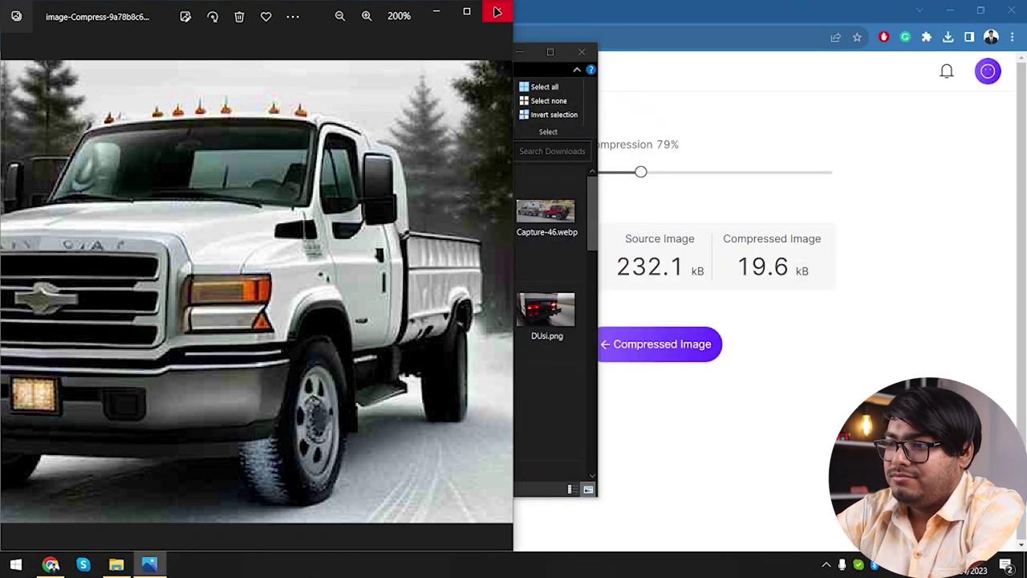
# Close the Photos viewer and Downloads window, then scroll through Booltool's tool list
pyautogui.click(497, 12)
pyautogui.click(582, 52)
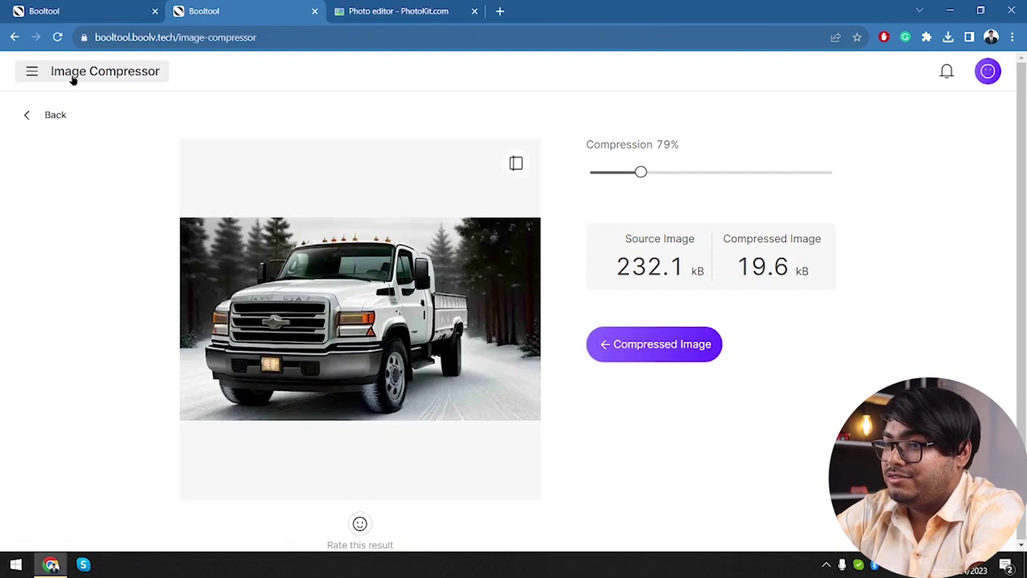
pyautogui.click(25, 85)
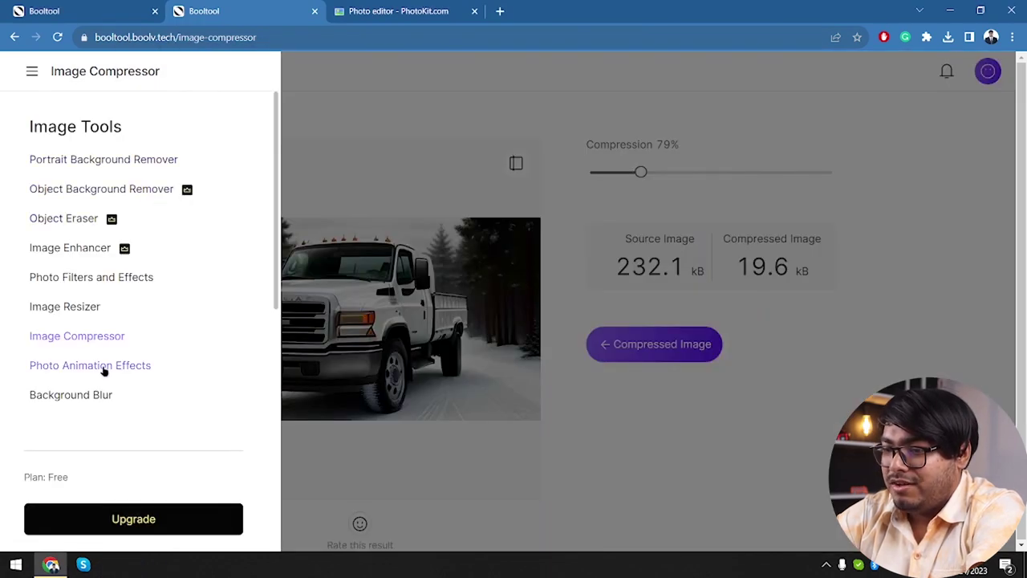
pyautogui.scroll(-1, 111, 351)
pyautogui.scroll(-1, 109, 350)
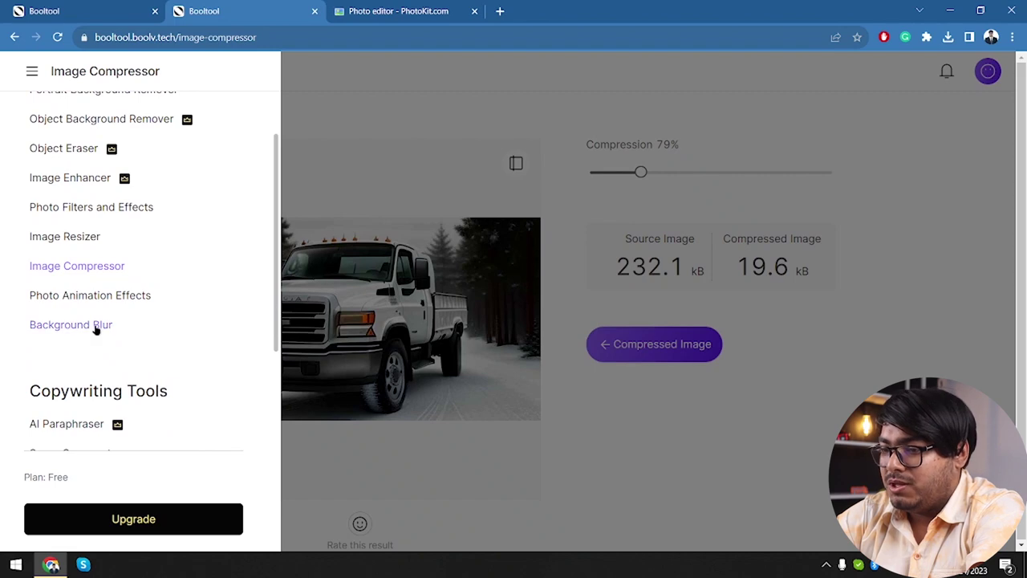
pyautogui.scroll(-1, 97, 329)
pyautogui.scroll(-1, 104, 353)
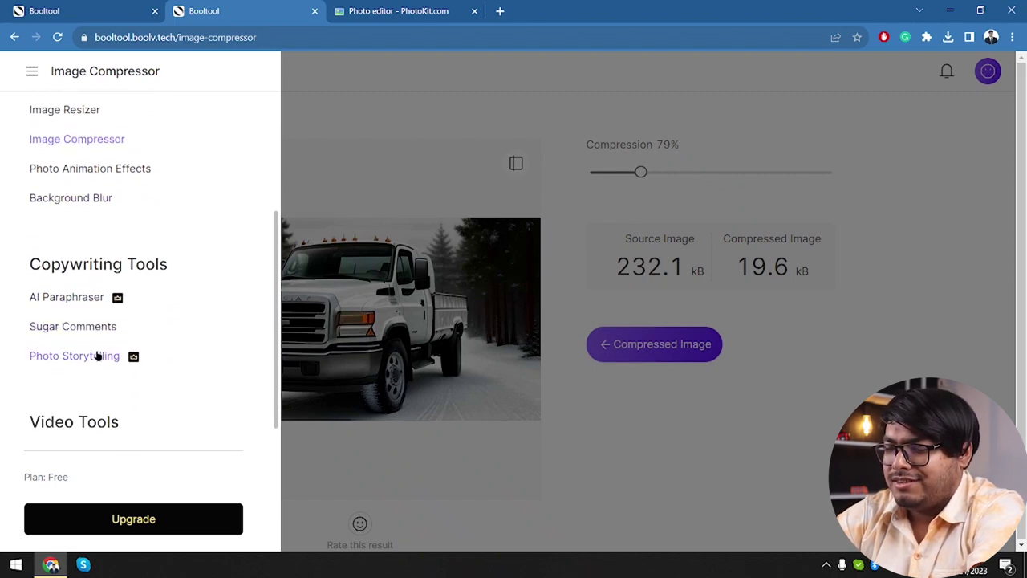
pyautogui.scroll(-1, 95, 258)
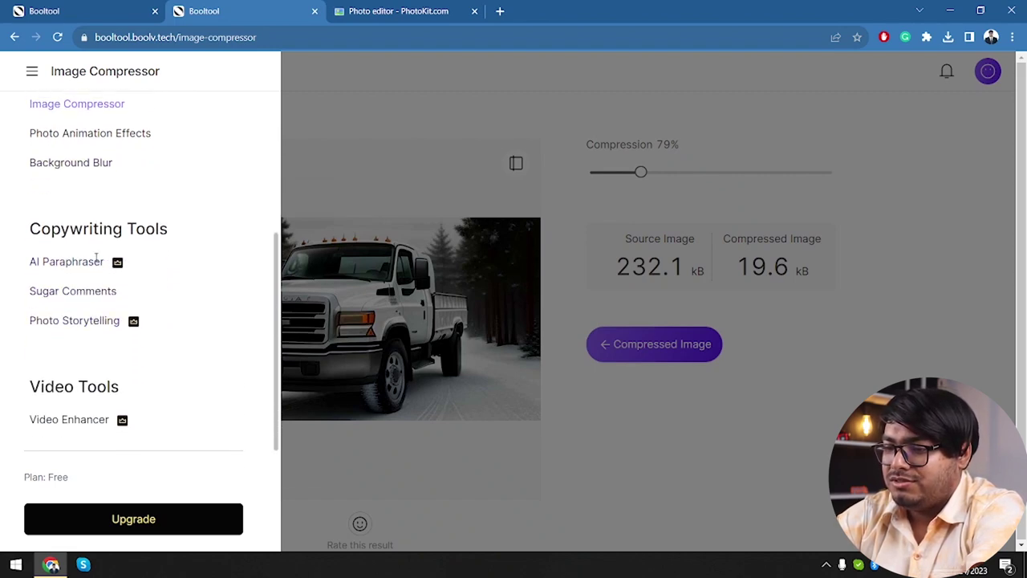
# Close both Booltool tabs and load the white truck photo from Downloads into PhotoKit's editor
pyautogui.click(314, 10)
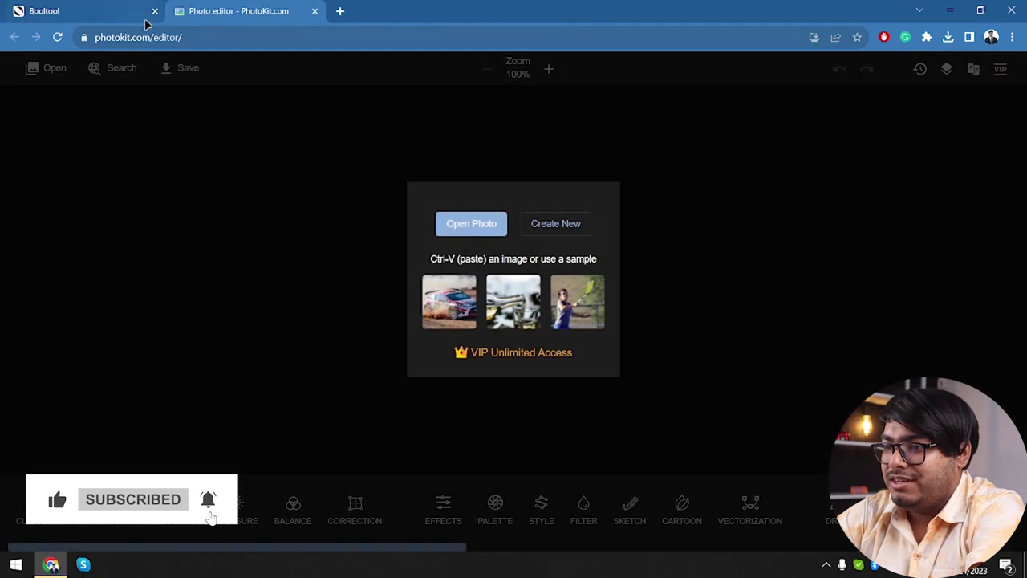
pyautogui.click(155, 11)
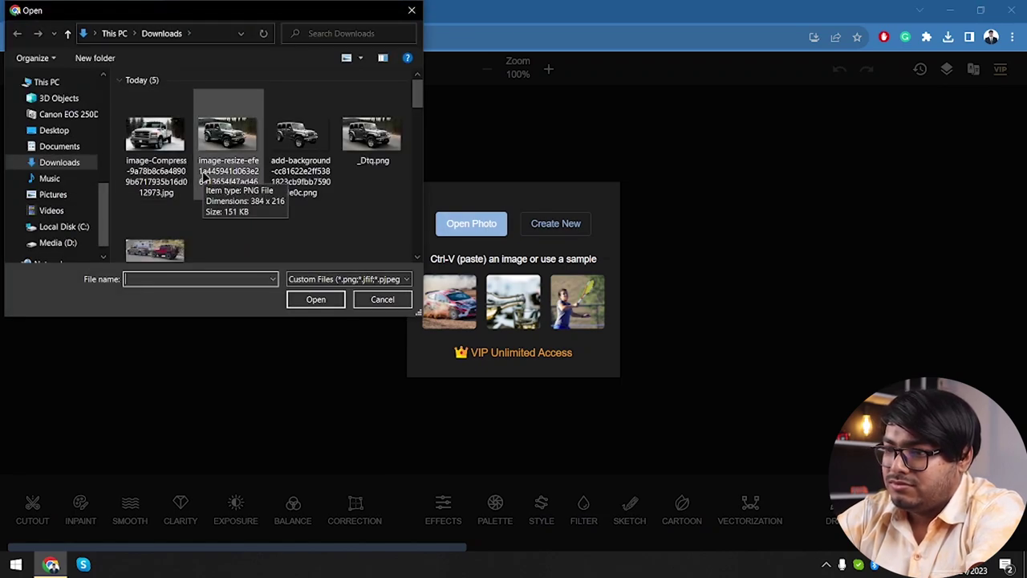
pyautogui.scroll(-3, 205, 178)
pyautogui.doubleClick(168, 205)
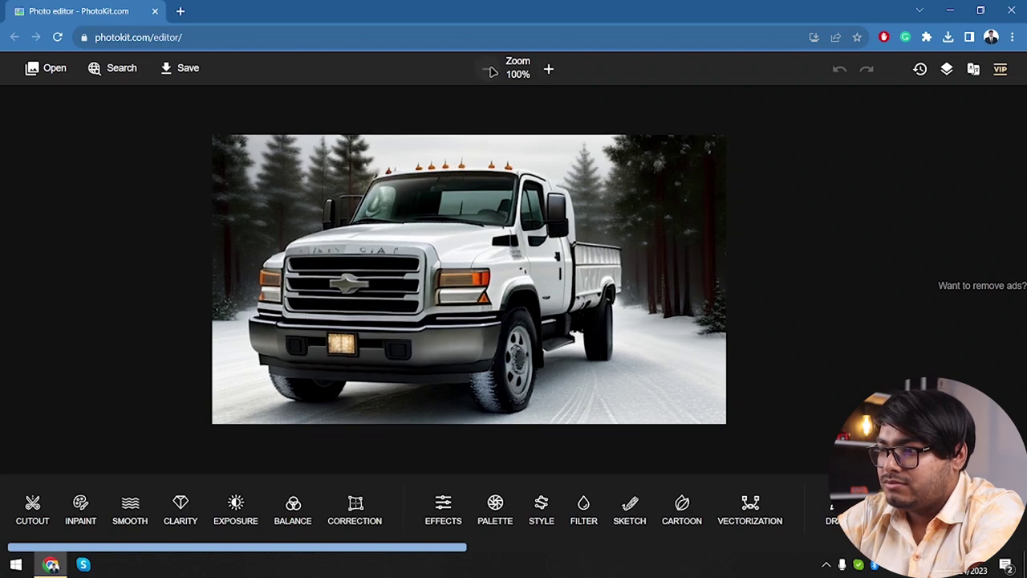
pyautogui.click(548, 70)
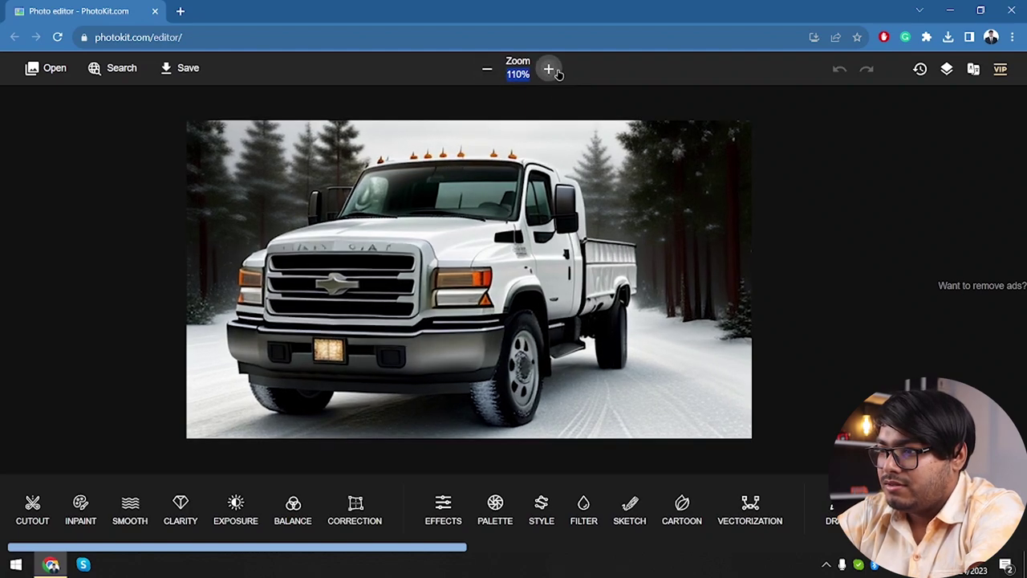
pyautogui.click(490, 68)
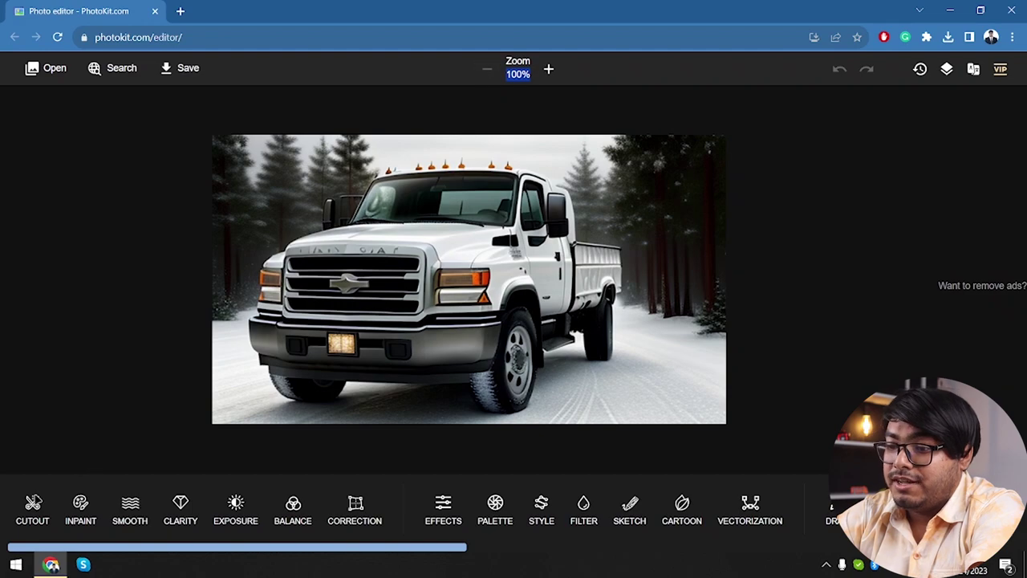
# Cut out the truck, then load _Dtq.png and centre its background-removed jeep on the canvas
pyautogui.click(29, 512)
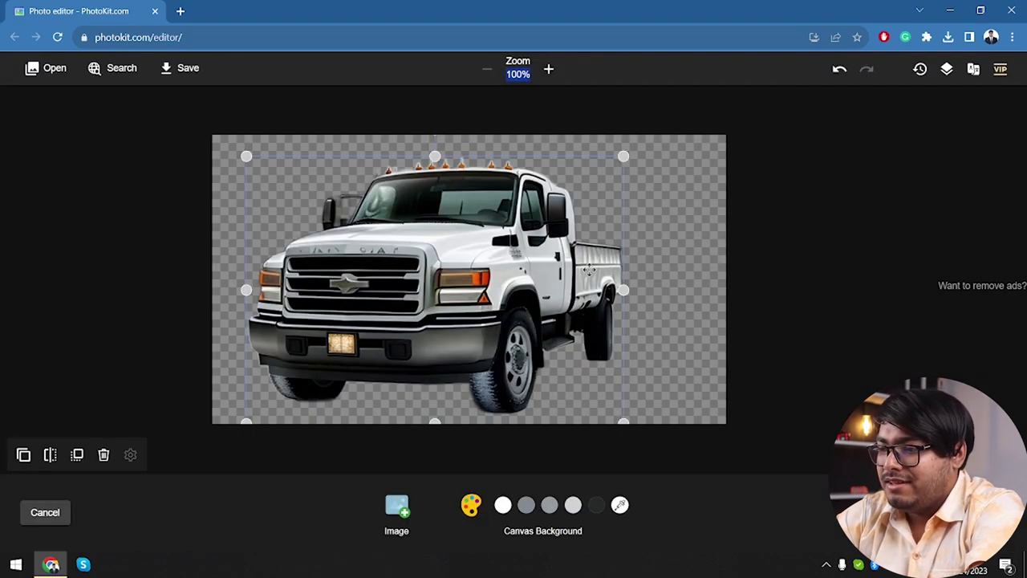
pyautogui.moveTo(468, 264); pyautogui.dragTo(510, 253)
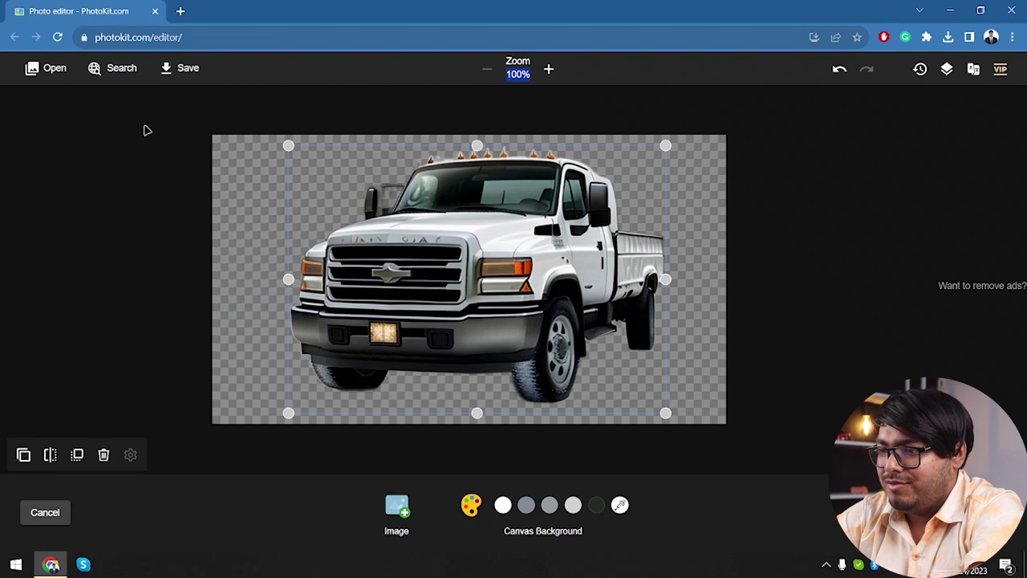
pyautogui.click(42, 69)
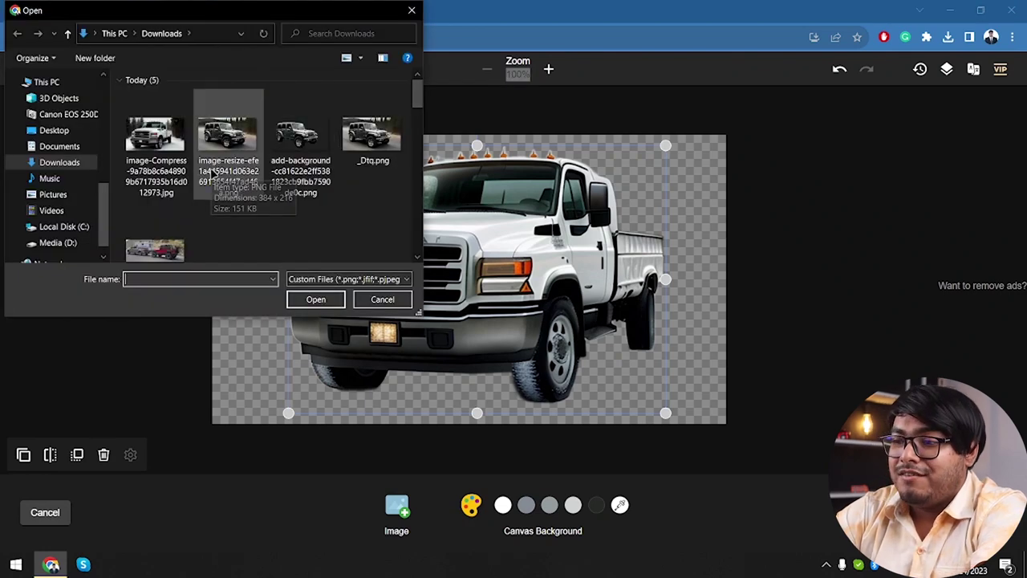
pyautogui.doubleClick(370, 136)
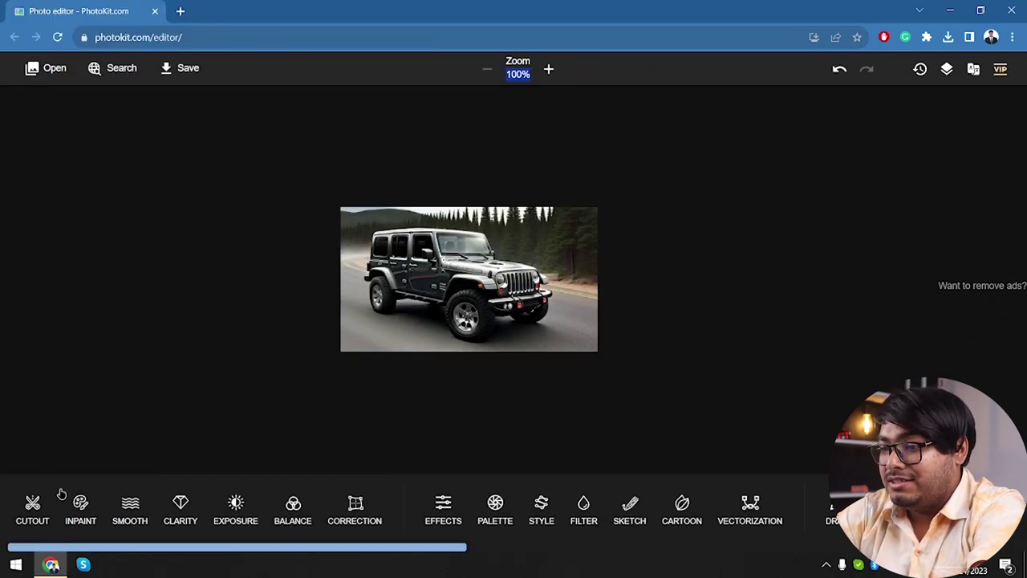
pyautogui.scroll(2, 444, 280)
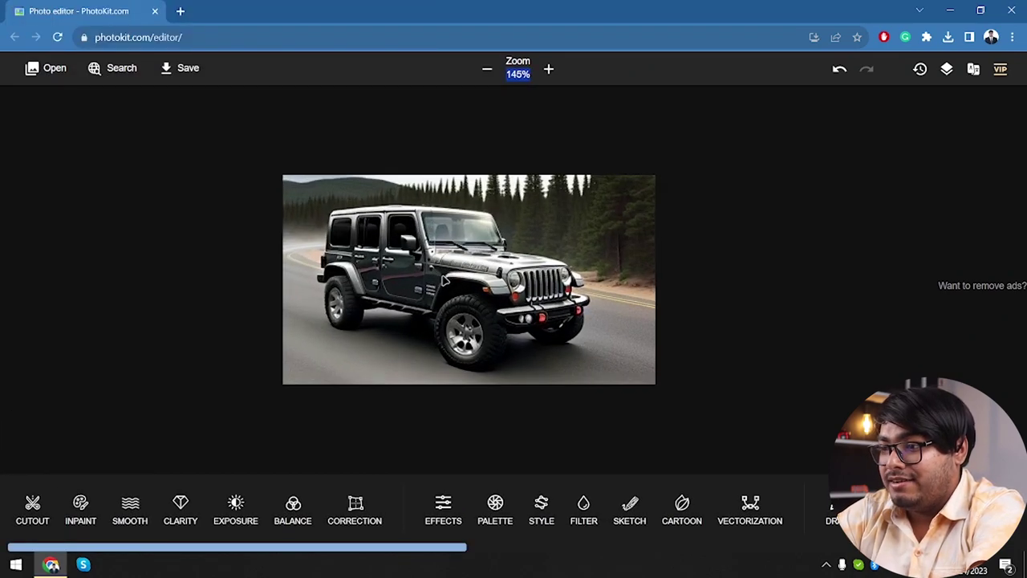
pyautogui.click(28, 518)
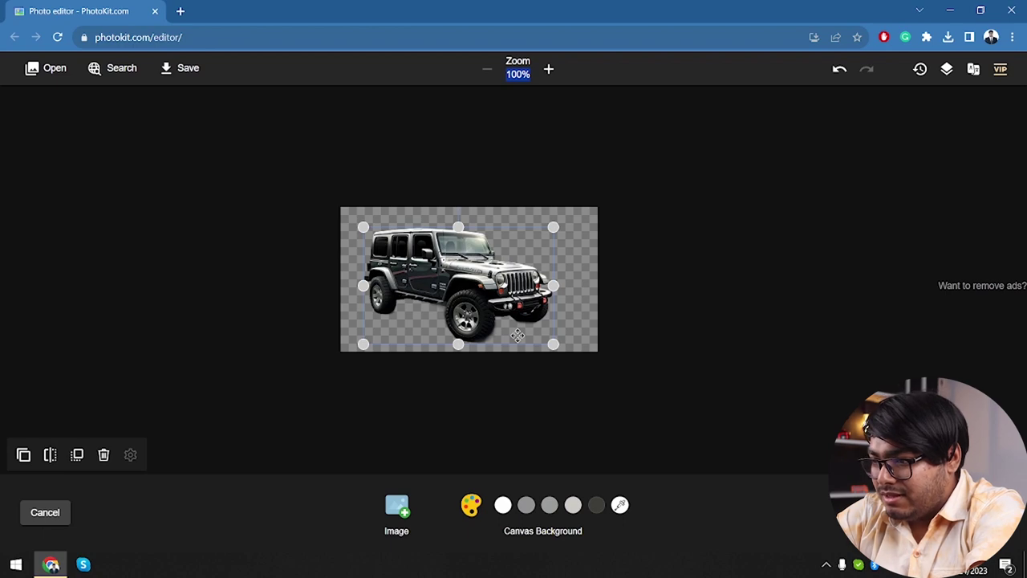
pyautogui.scroll(3, 517, 335)
pyautogui.moveTo(561, 305)
pyautogui.mouseDown()
pyautogui.moveTo(529, 320)
pyautogui.moveTo(558, 294)
pyautogui.mouseUp()
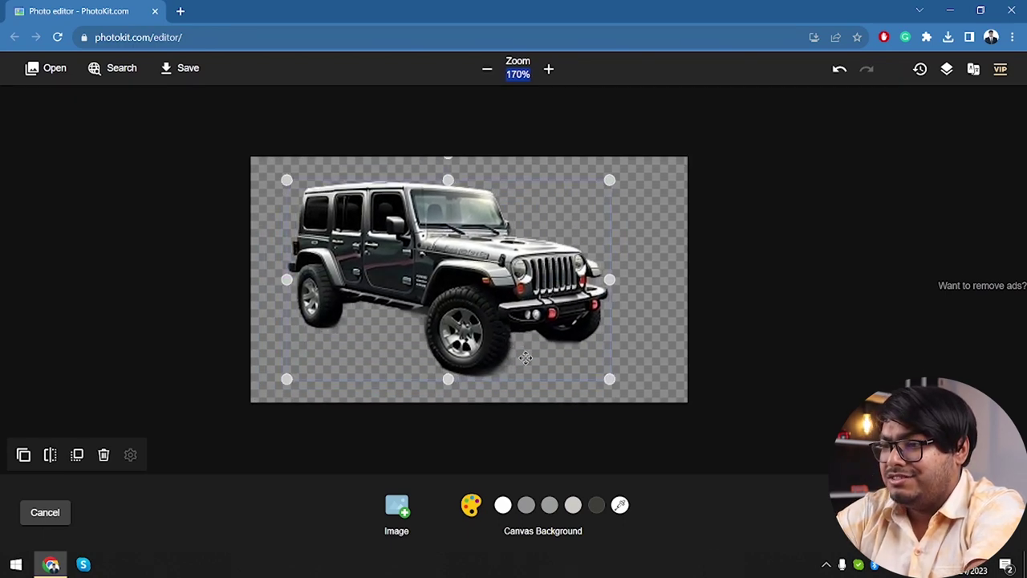
pyautogui.moveTo(525, 297); pyautogui.dragTo(520, 265)
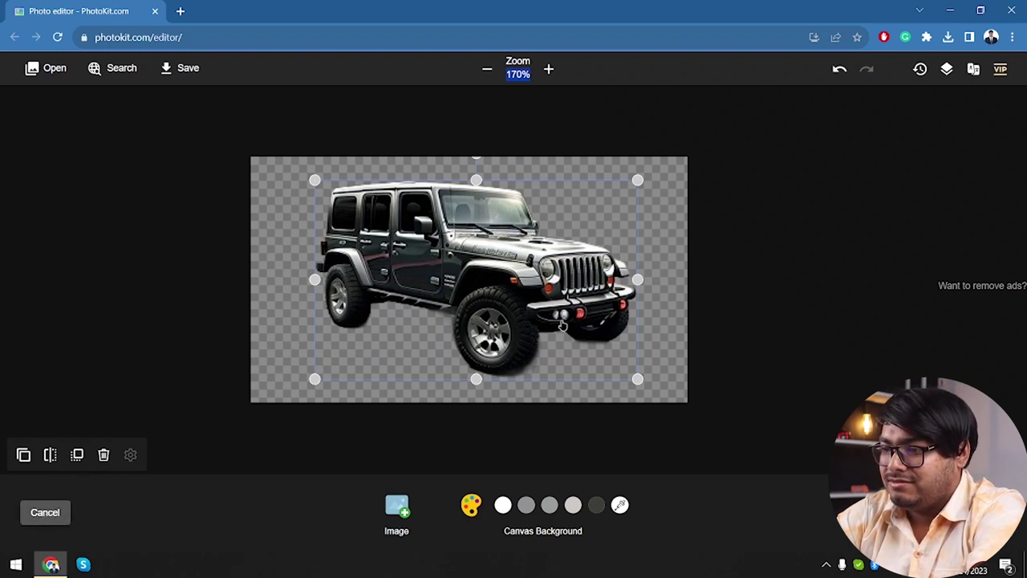
# Confirm the jeep cutout, then inpaint over its front wheel, side door and rear quarter panel
pyautogui.click(46, 513)
pyautogui.click(80, 506)
pyautogui.moveTo(393, 337); pyautogui.dragTo(562, 297)
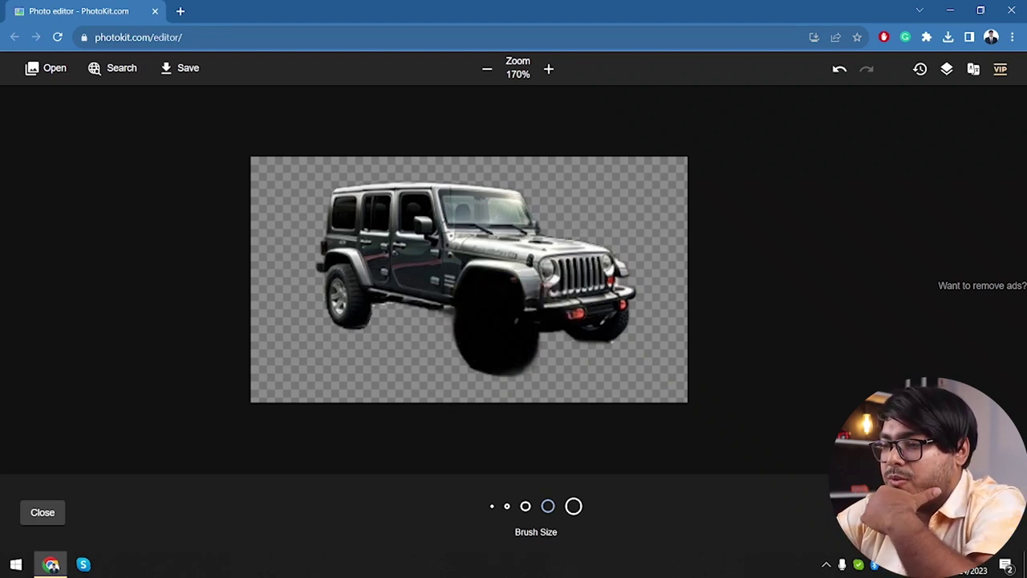
pyautogui.moveTo(407, 316); pyautogui.dragTo(347, 295)
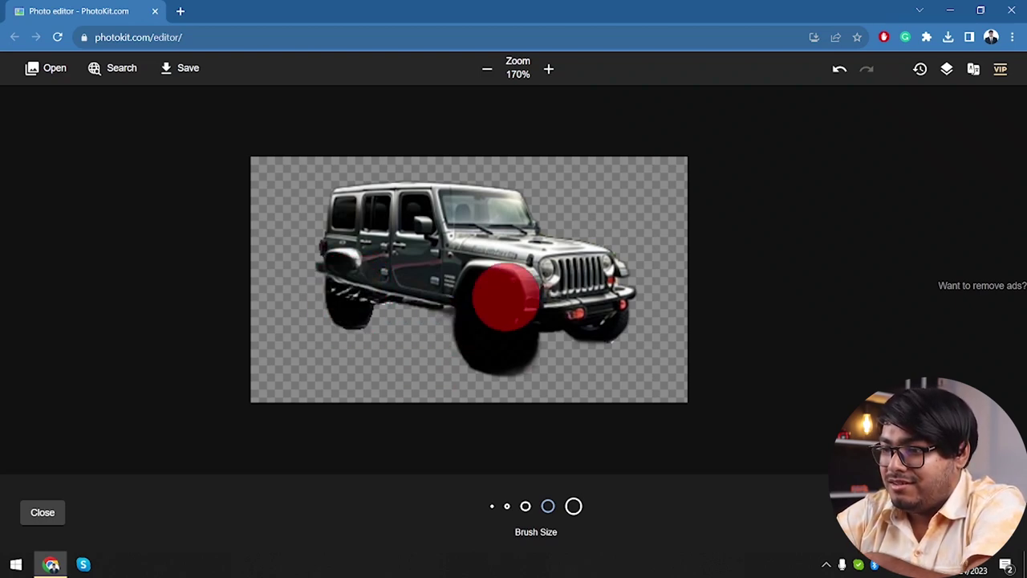
pyautogui.click(423, 239)
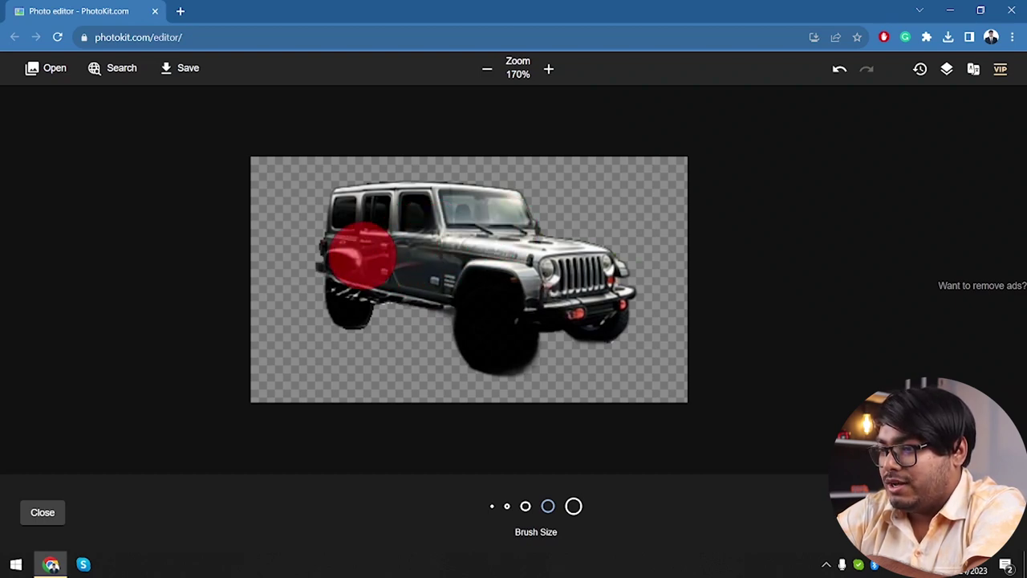
pyautogui.moveTo(363, 256); pyautogui.dragTo(357, 258)
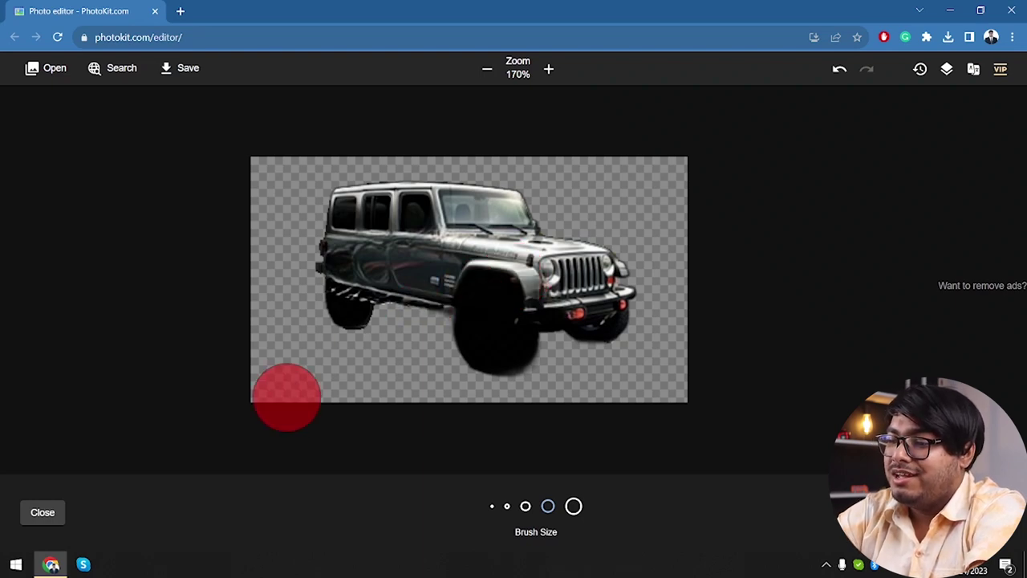
pyautogui.click(41, 513)
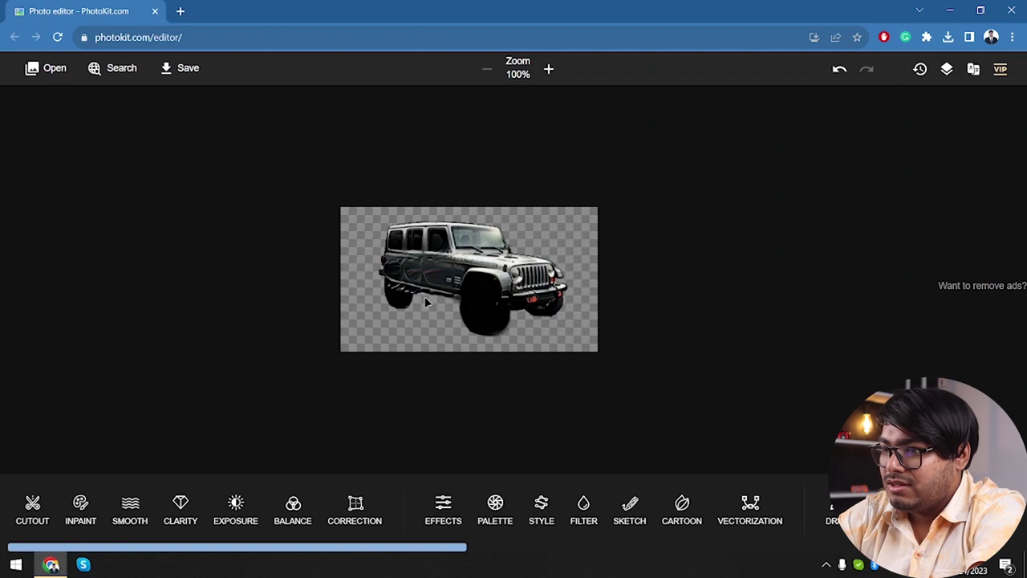
# Open the white truck PNG as a new image via Open > Open Image
pyautogui.scroll(4, 426, 301)
pyautogui.scroll(-2, 425, 302)
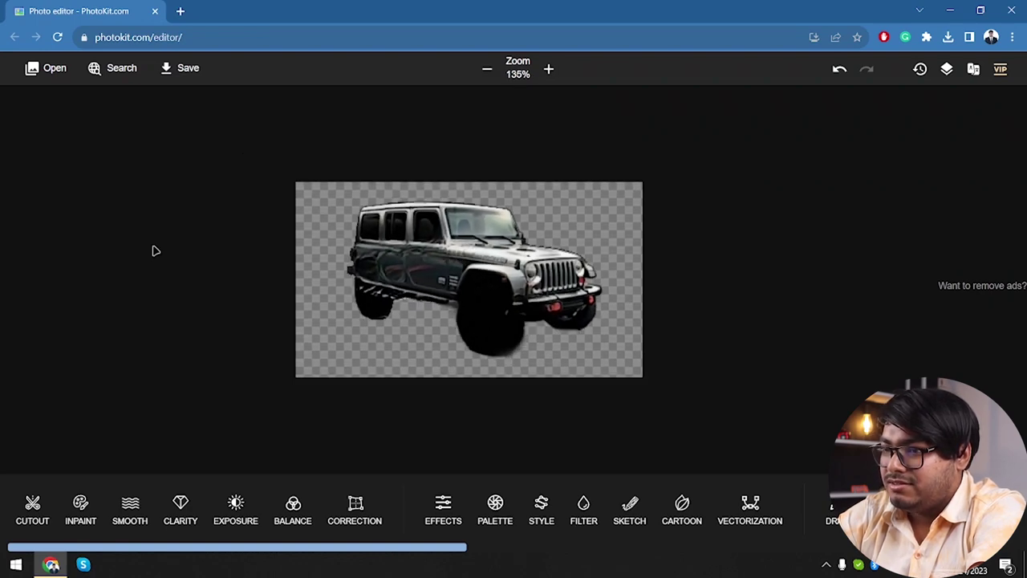
pyautogui.click(50, 68)
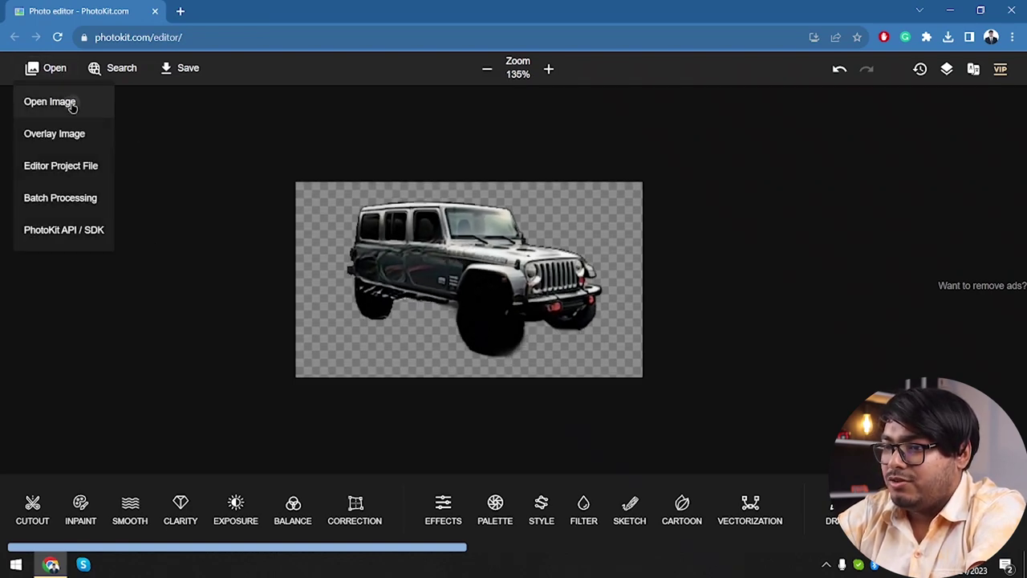
pyautogui.click(72, 103)
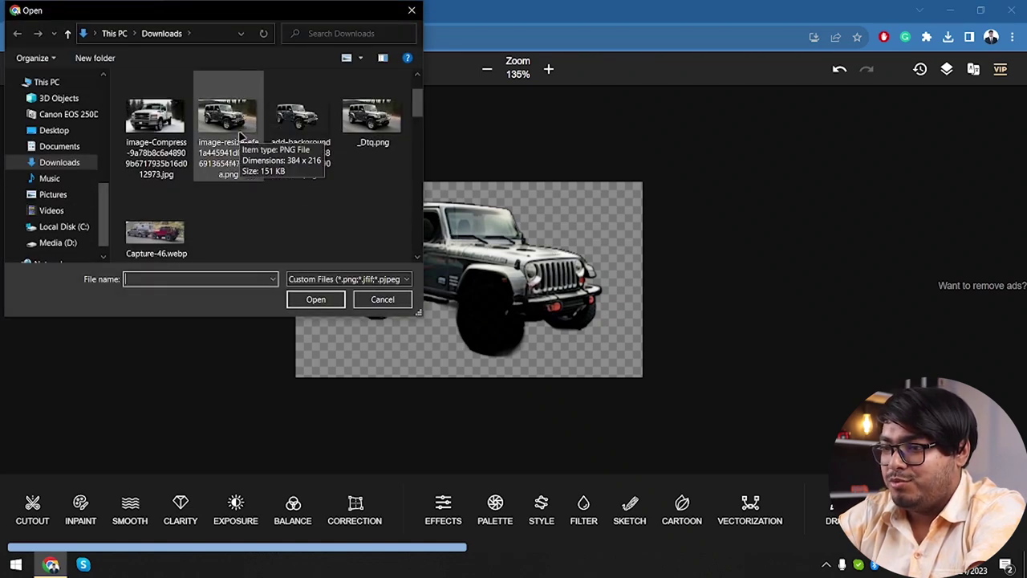
pyautogui.scroll(-2, 240, 137)
pyautogui.doubleClick(154, 219)
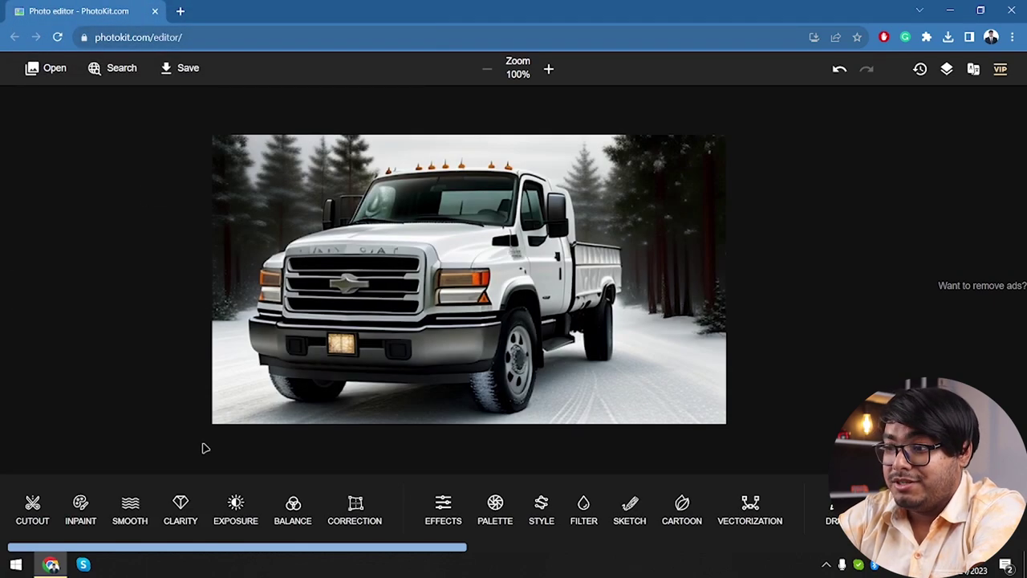
# Apply Smooth to the truck photo, toggling Undo/Redo to compare before and after
pyautogui.click(130, 504)
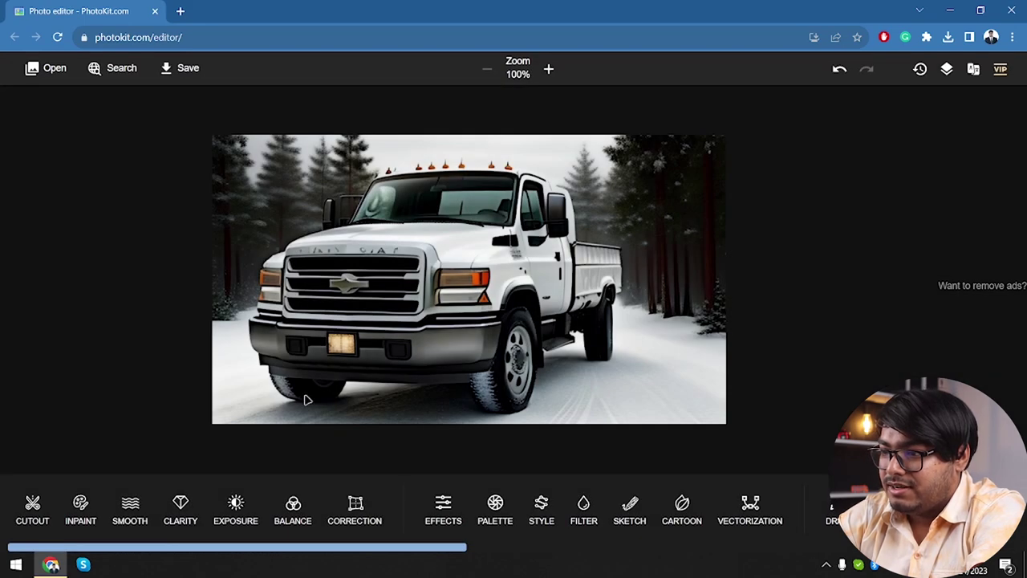
pyautogui.click(840, 70)
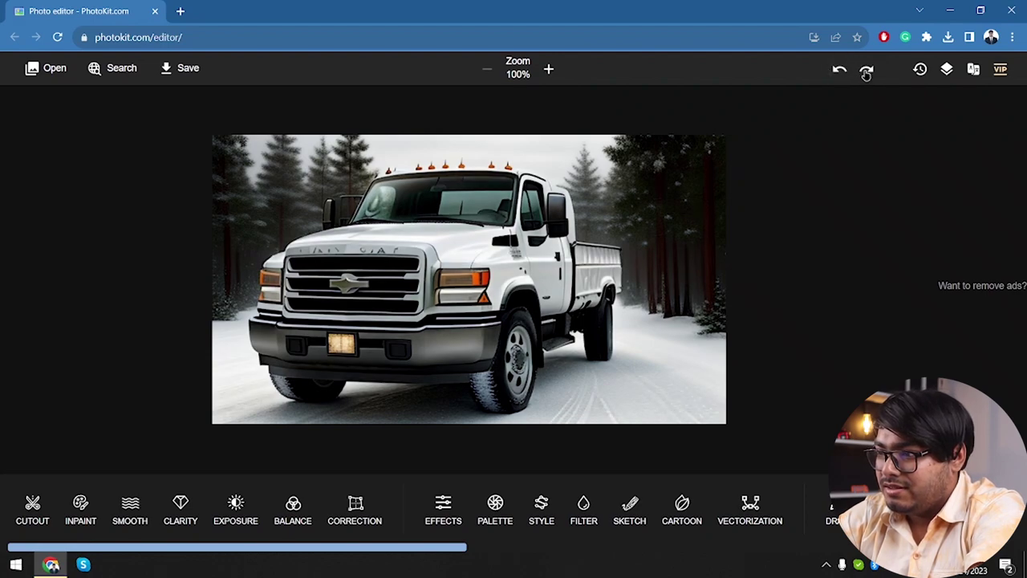
pyautogui.click(867, 73)
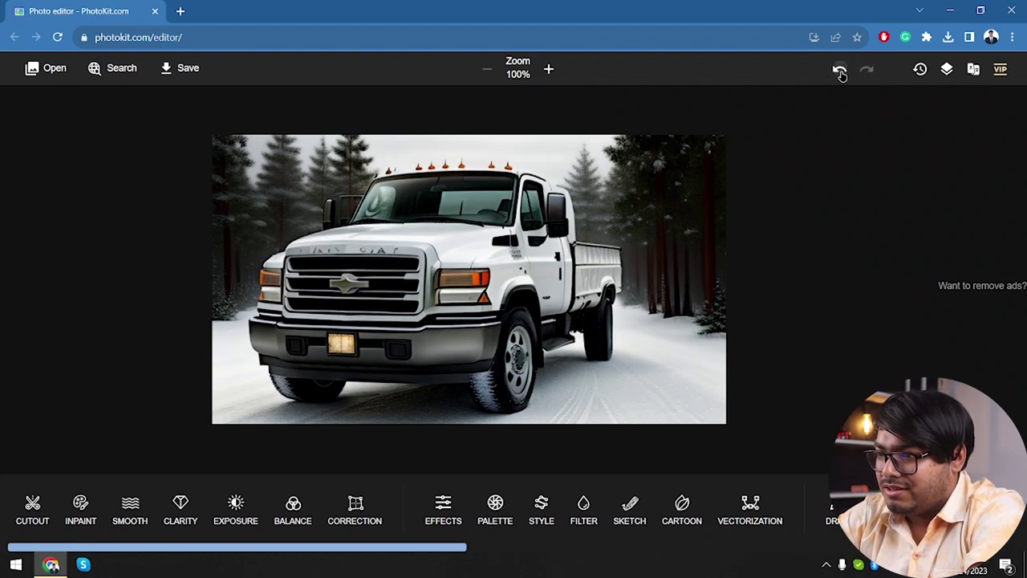
pyautogui.click(840, 71)
pyautogui.click(866, 73)
pyautogui.click(839, 70)
pyautogui.click(839, 70)
pyautogui.click(866, 72)
pyautogui.click(865, 73)
pyautogui.click(837, 73)
pyautogui.click(867, 70)
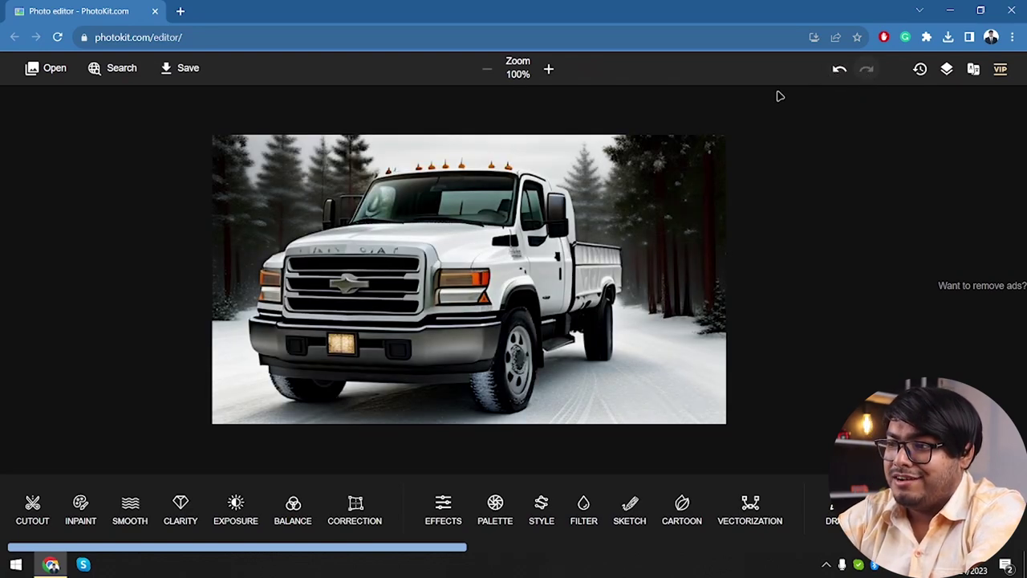
# Preview Clarity without applying, then apply Exposure, compare it, and undo it
pyautogui.click(186, 520)
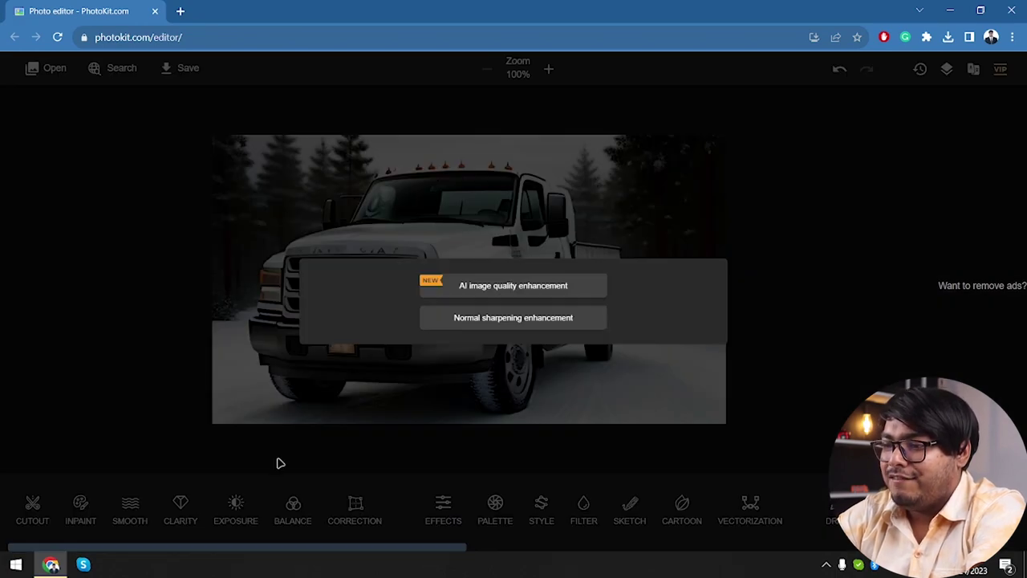
pyautogui.click(231, 334)
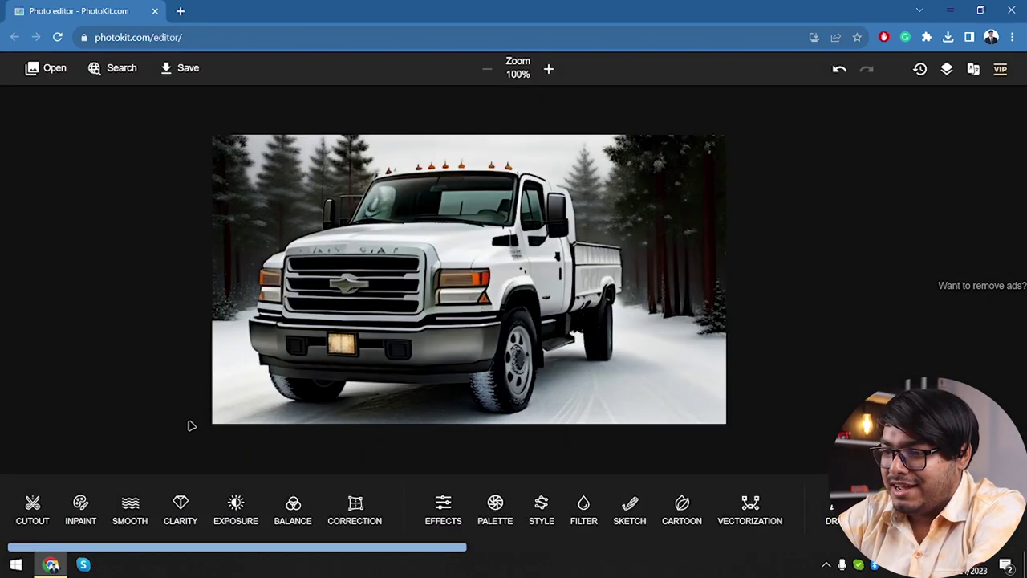
pyautogui.click(236, 503)
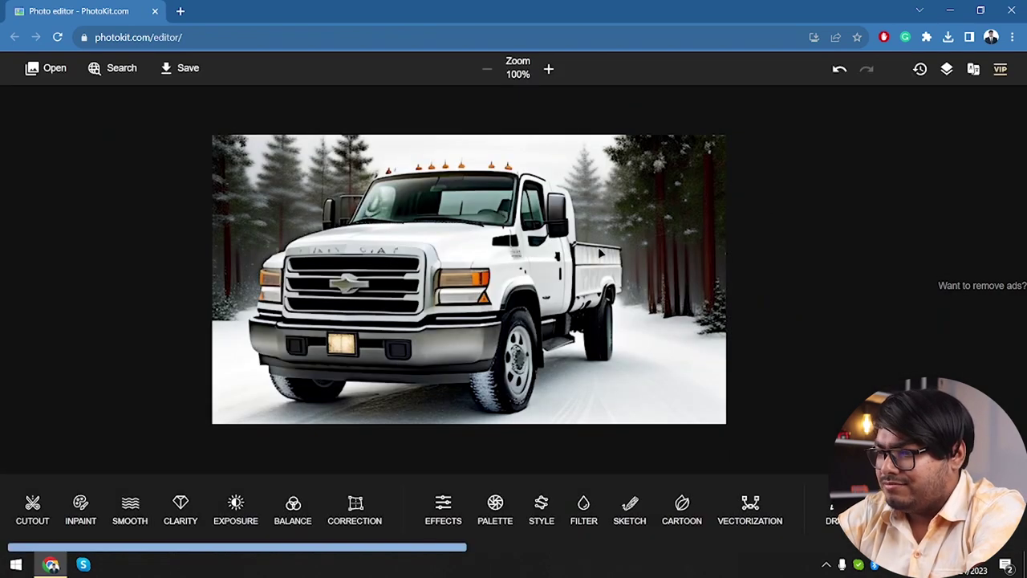
pyautogui.click(839, 69)
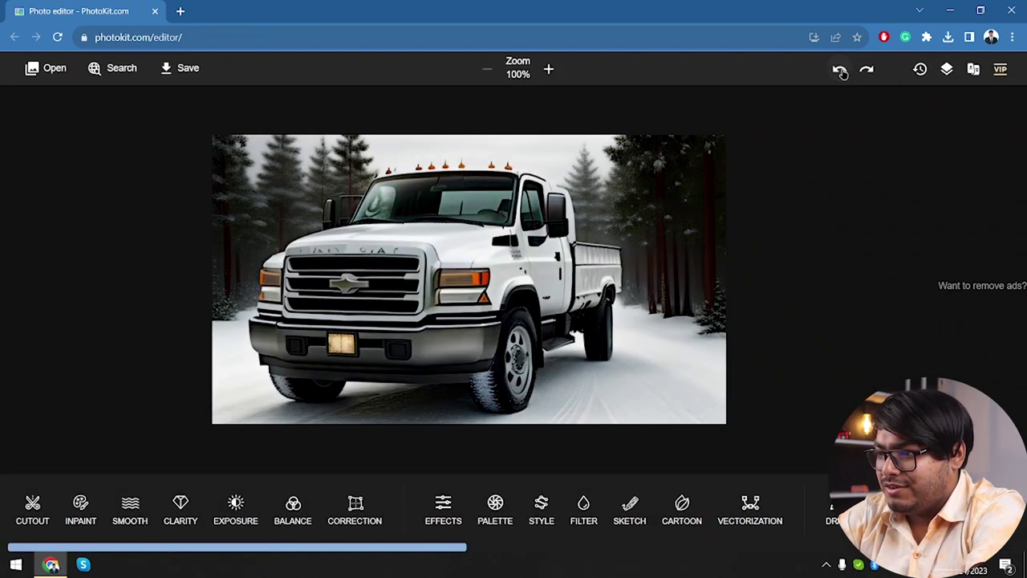
pyautogui.click(865, 70)
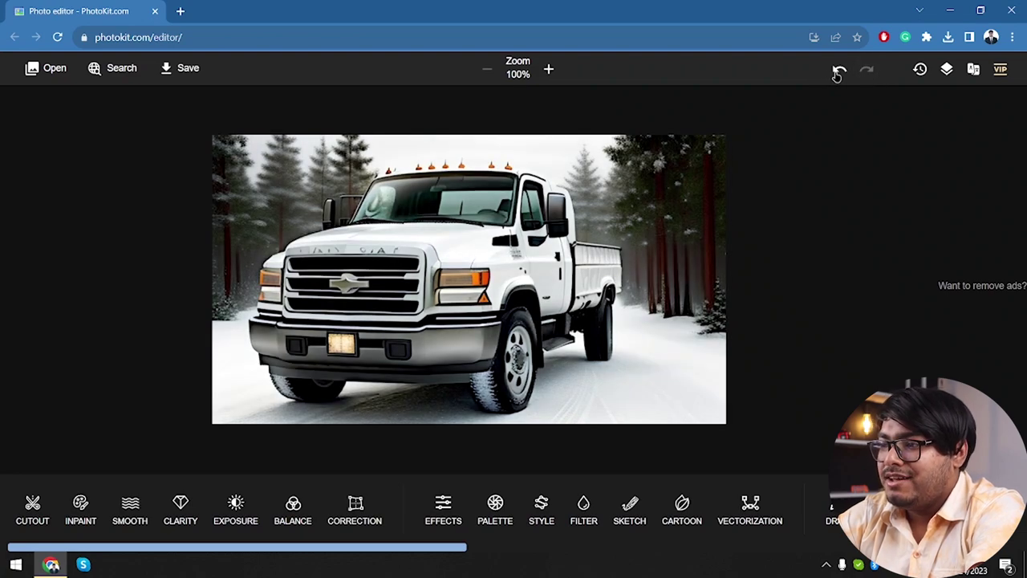
pyautogui.click(839, 72)
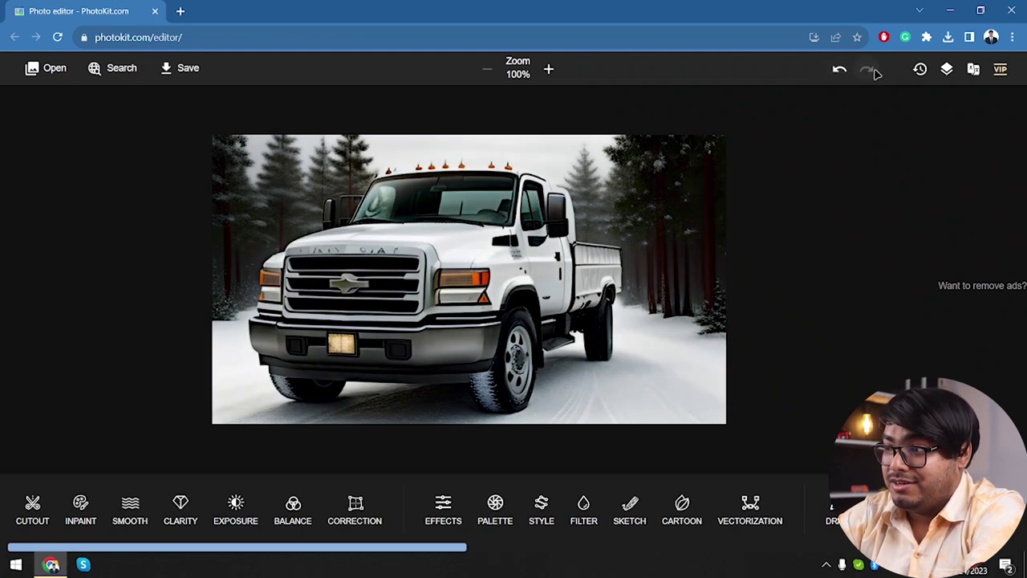
pyautogui.click(867, 70)
pyautogui.click(839, 70)
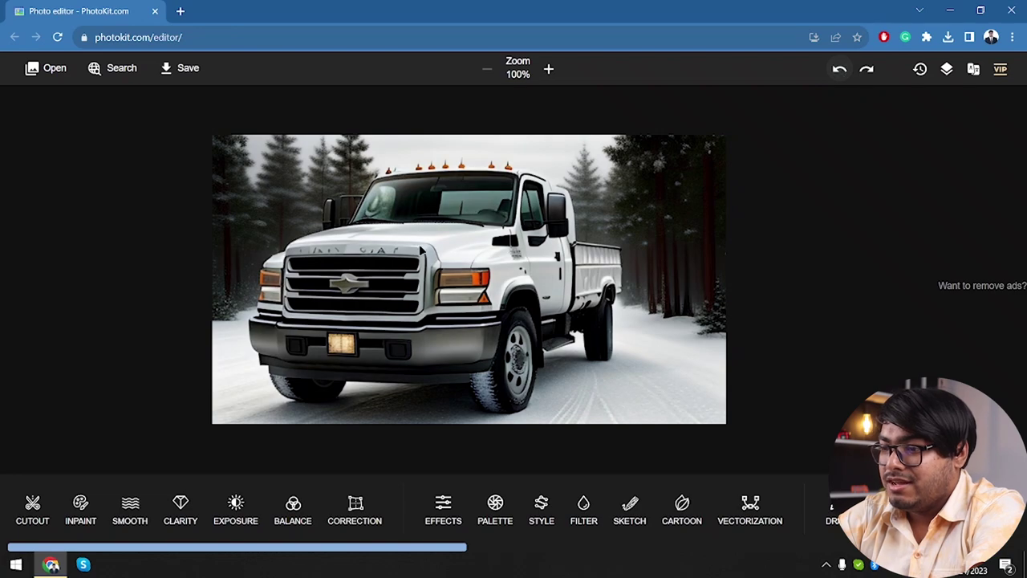
# Apply colour Balance and compare with Undo/Redo, keeping it applied
pyautogui.click(292, 513)
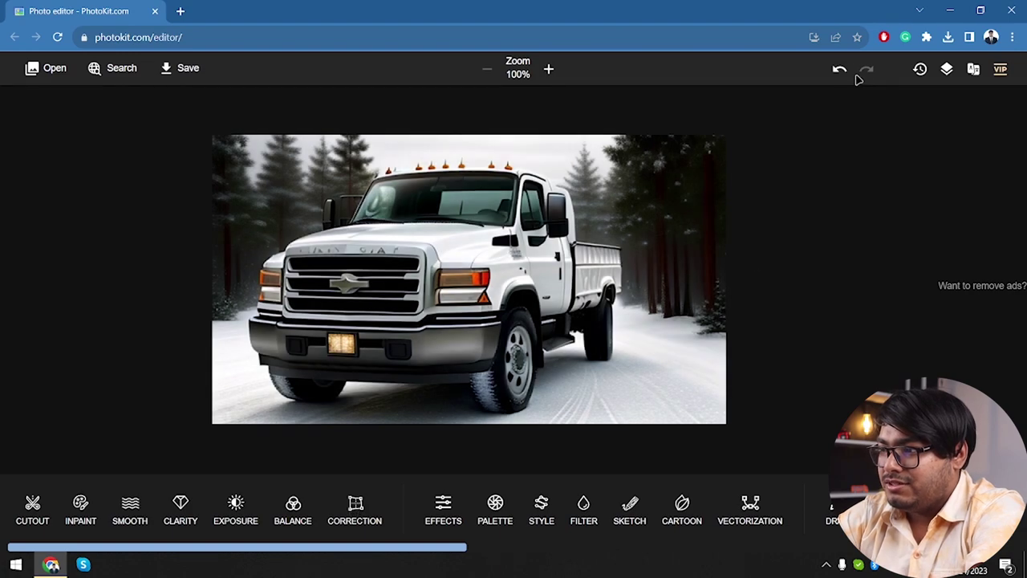
pyautogui.click(839, 69)
pyautogui.click(866, 69)
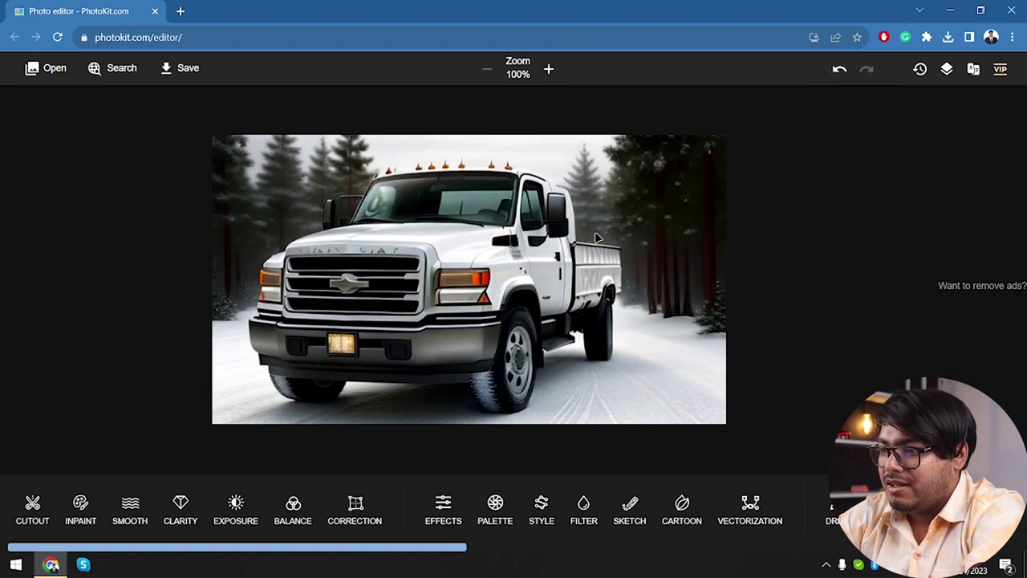
pyautogui.click(362, 515)
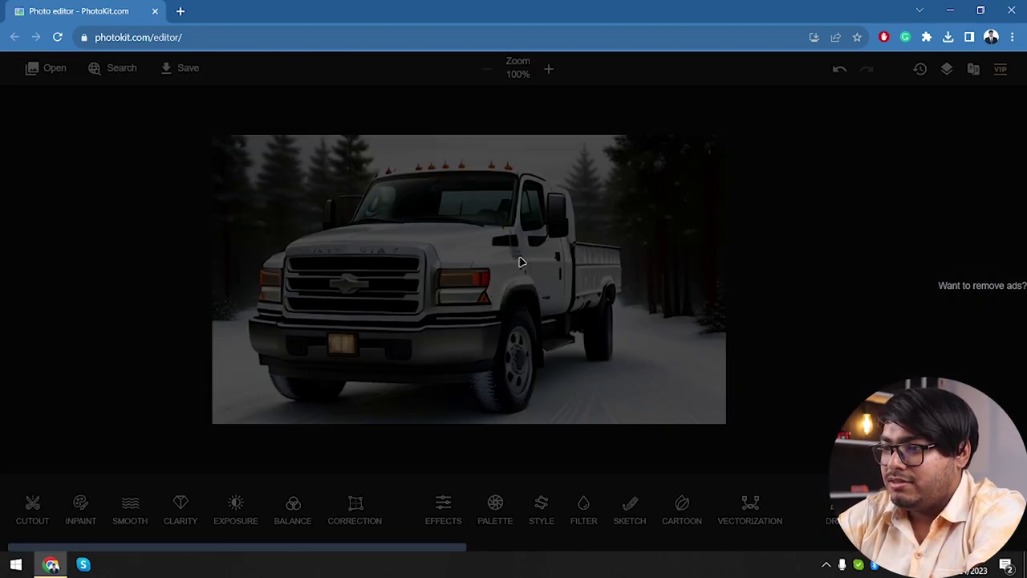
pyautogui.click(839, 69)
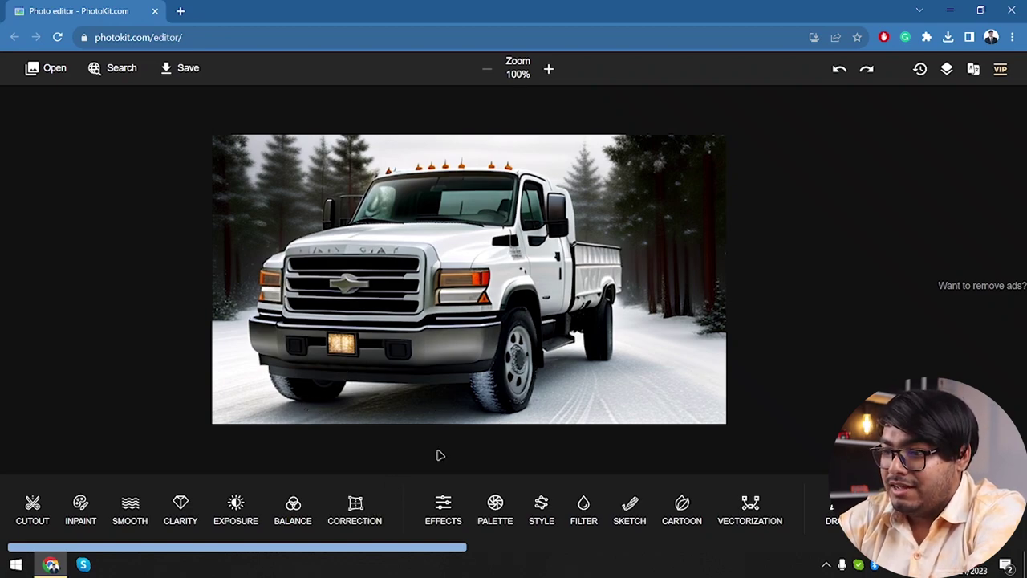
pyautogui.click(878, 75)
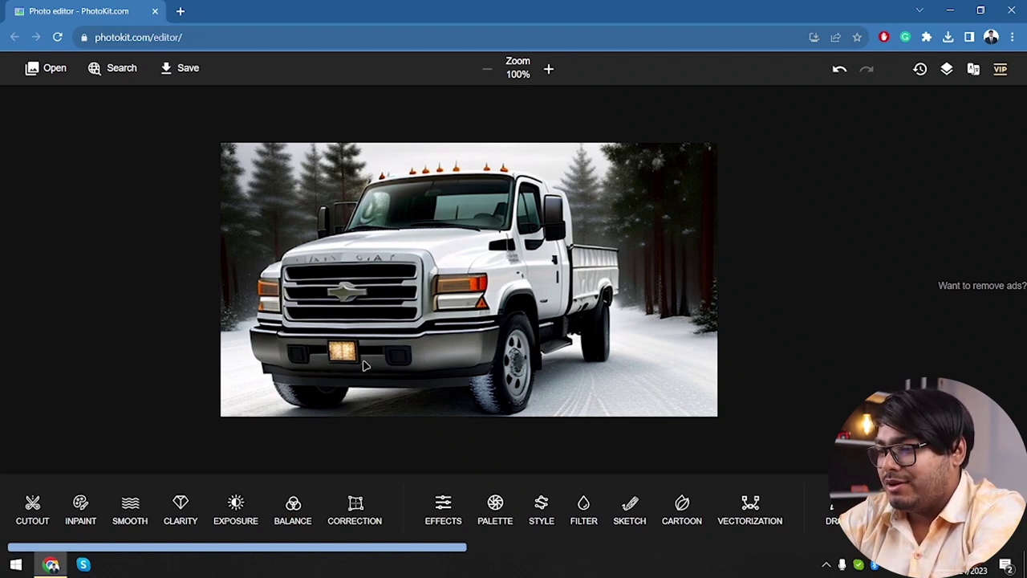
pyautogui.click(840, 71)
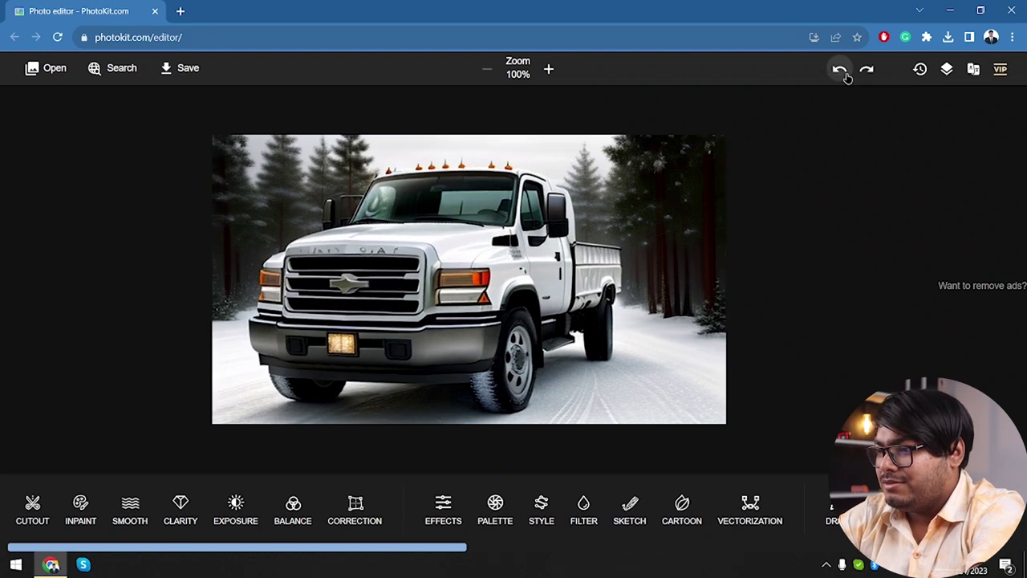
pyautogui.click(868, 71)
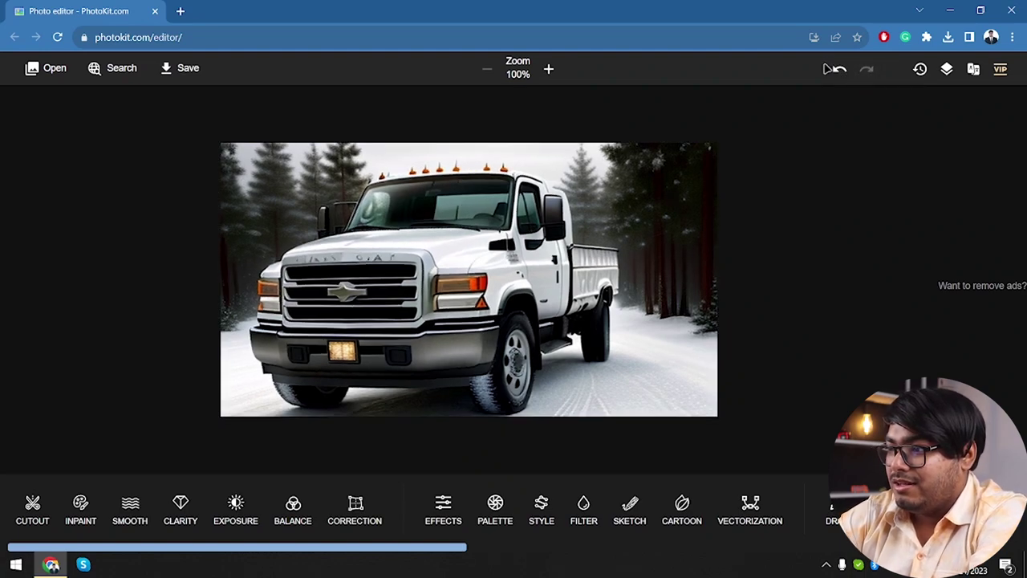
pyautogui.click(840, 70)
pyautogui.click(865, 74)
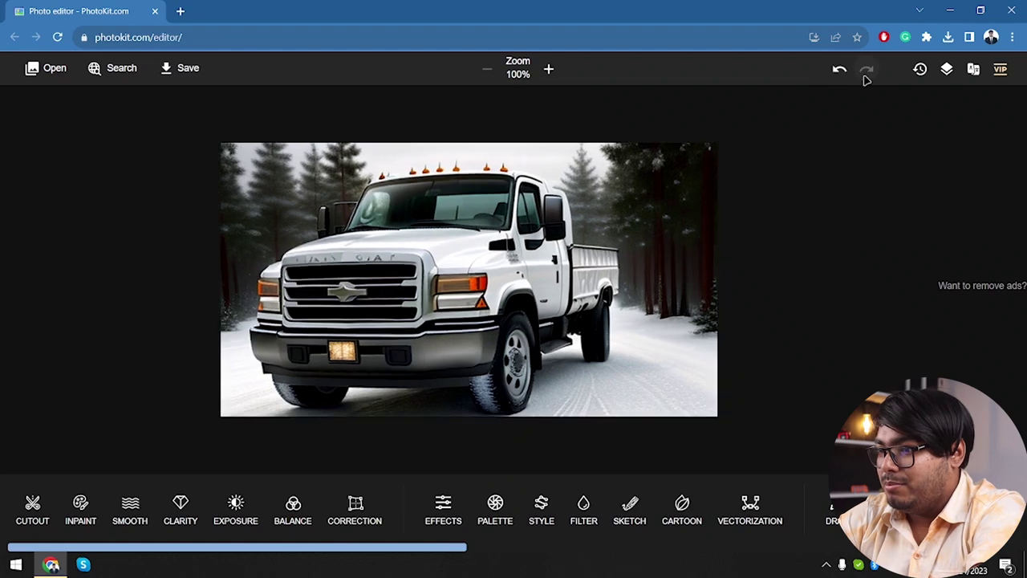
pyautogui.click(839, 69)
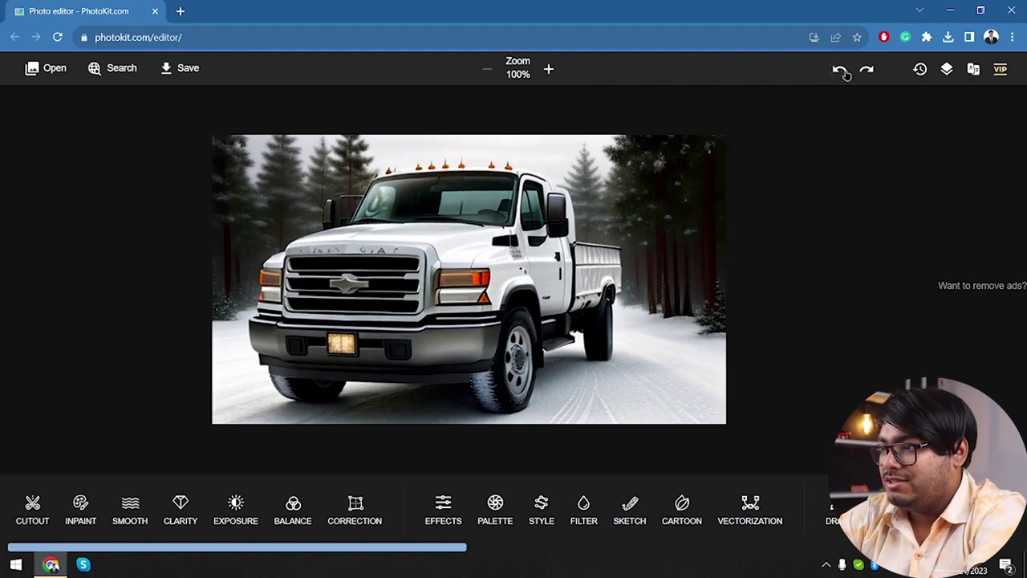
pyautogui.click(865, 74)
pyautogui.click(838, 70)
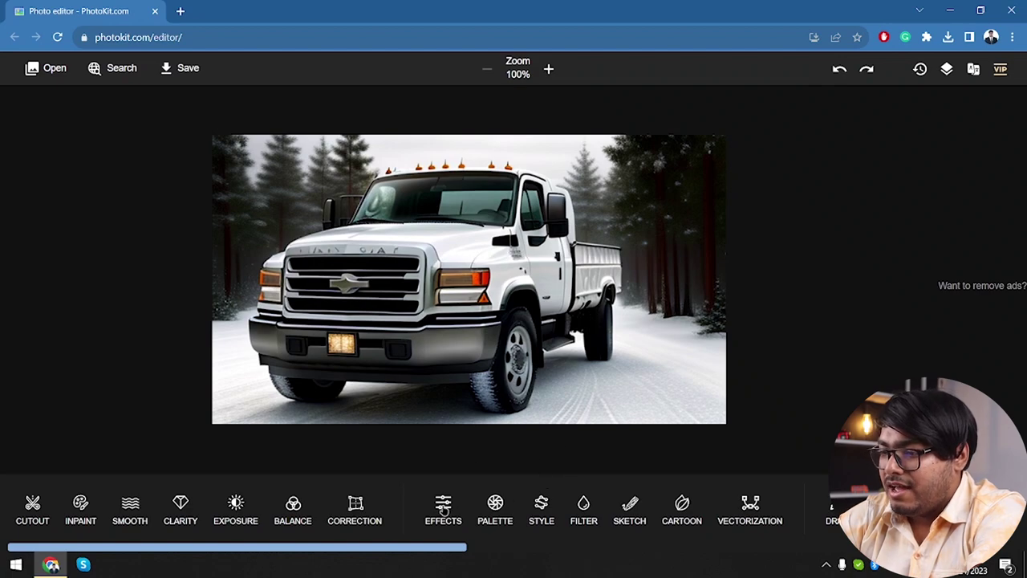
# Turn the truck photo into a pencil sketch and shift the sketch layer on the canvas
pyautogui.hscroll(3, 478, 521)
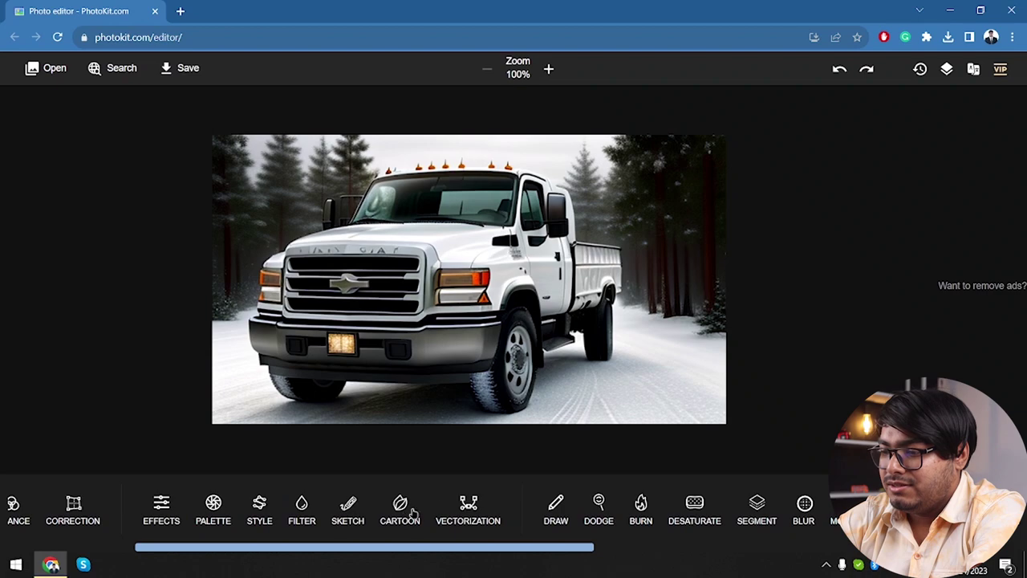
pyautogui.click(346, 512)
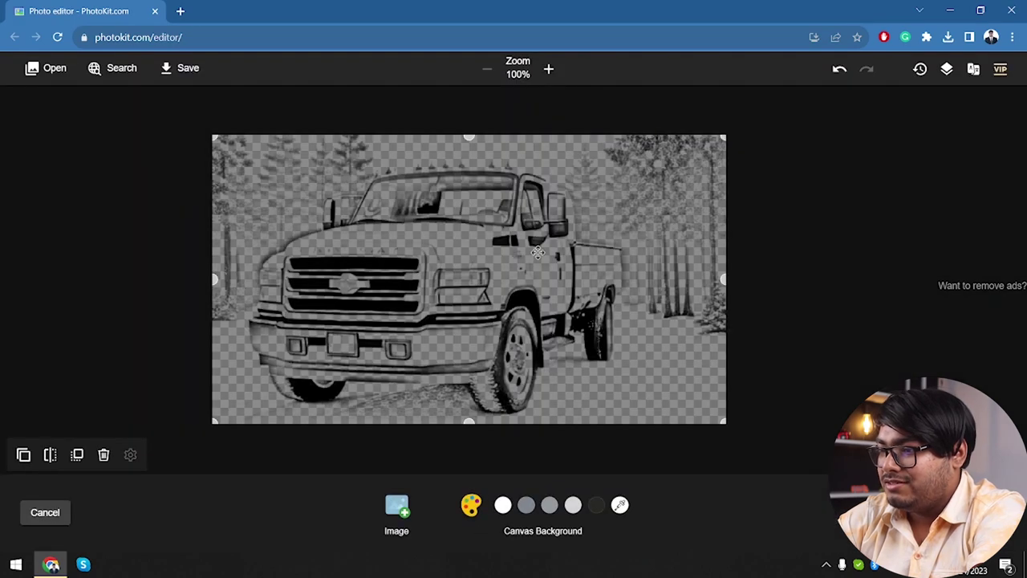
pyautogui.moveTo(507, 270); pyautogui.dragTo(465, 250)
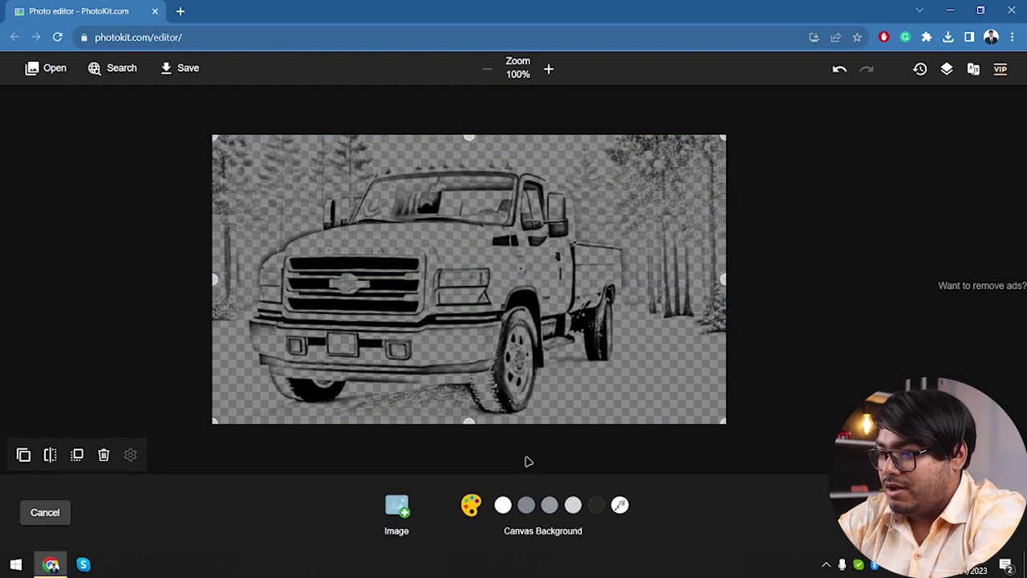
# Try the white, light grey and grey preset canvas backgrounds
pyautogui.click(527, 504)
pyautogui.click(503, 505)
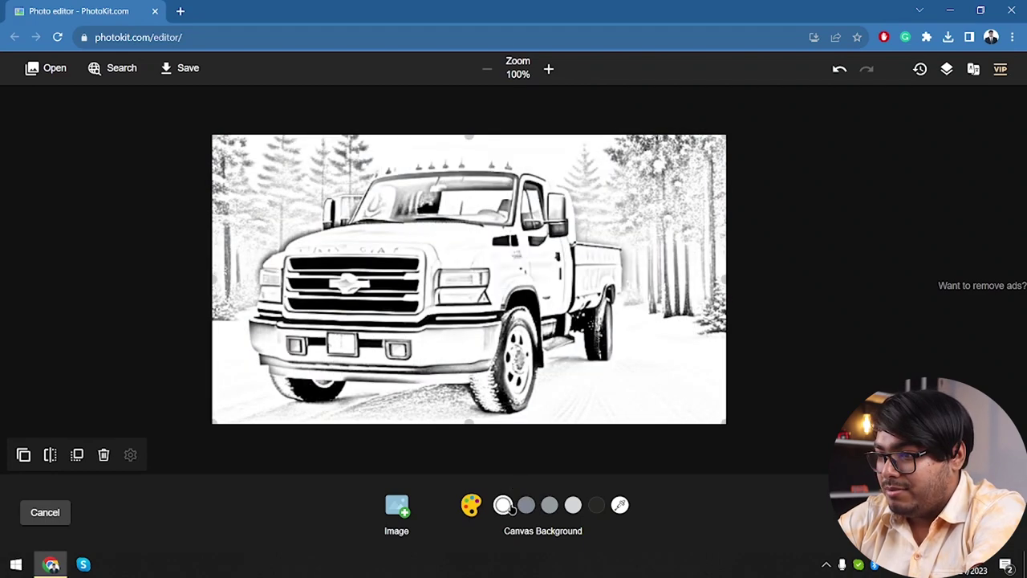
pyautogui.click(549, 507)
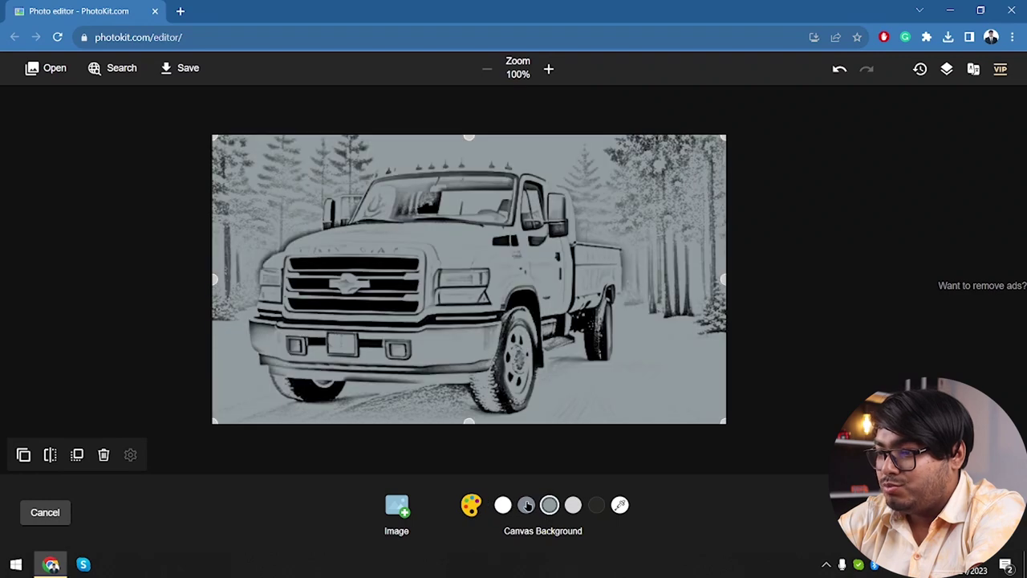
pyautogui.click(526, 505)
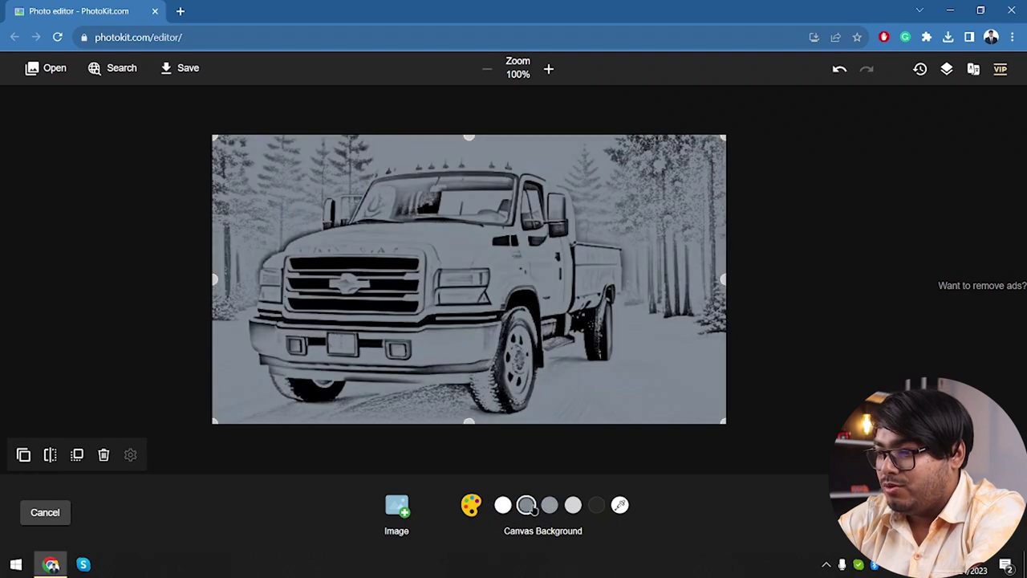
# Sample near-black, darker and yellow backgrounds with the eyedropper, settling on light blue
pyautogui.click(619, 505)
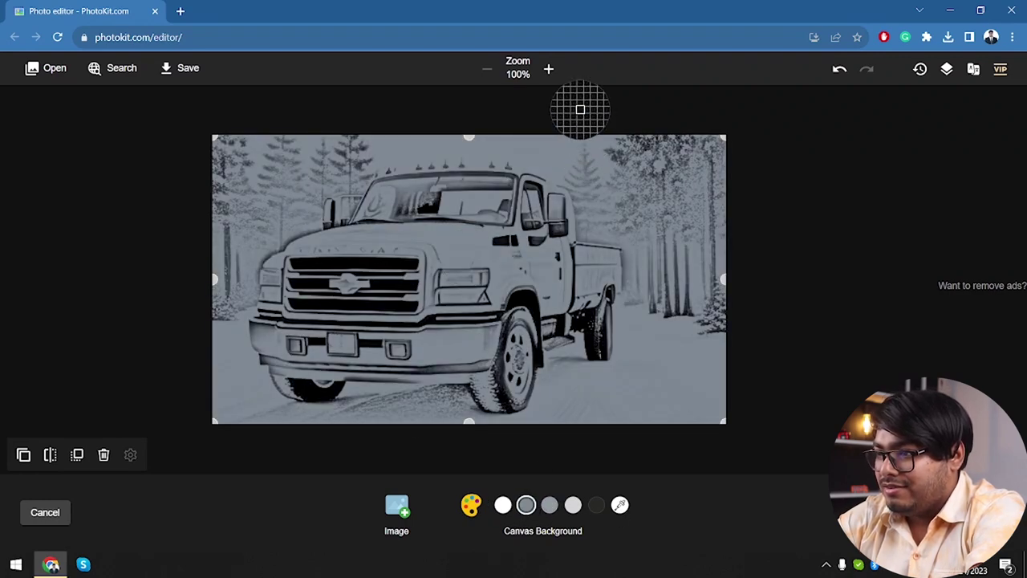
pyautogui.click(752, 64)
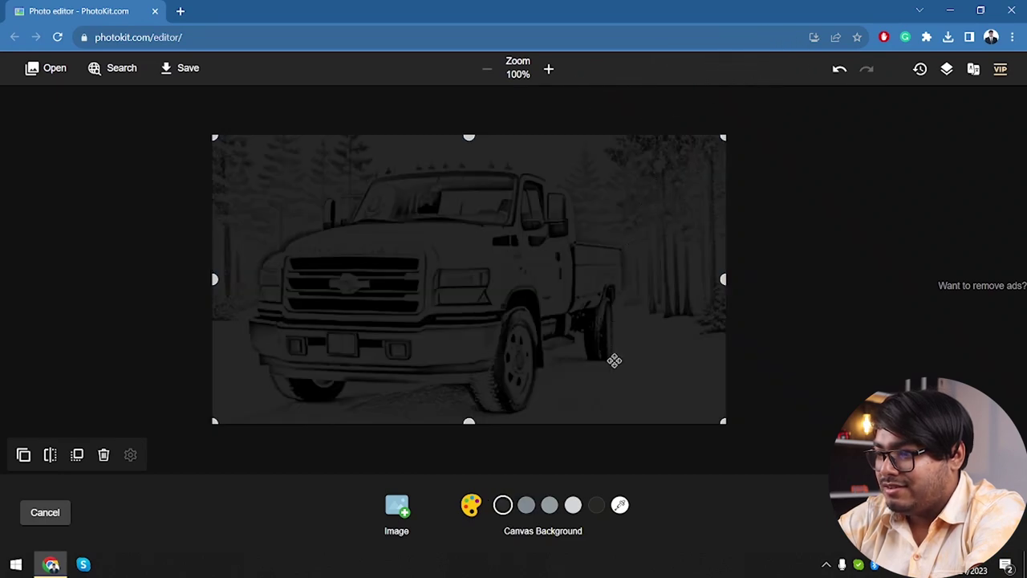
pyautogui.click(618, 505)
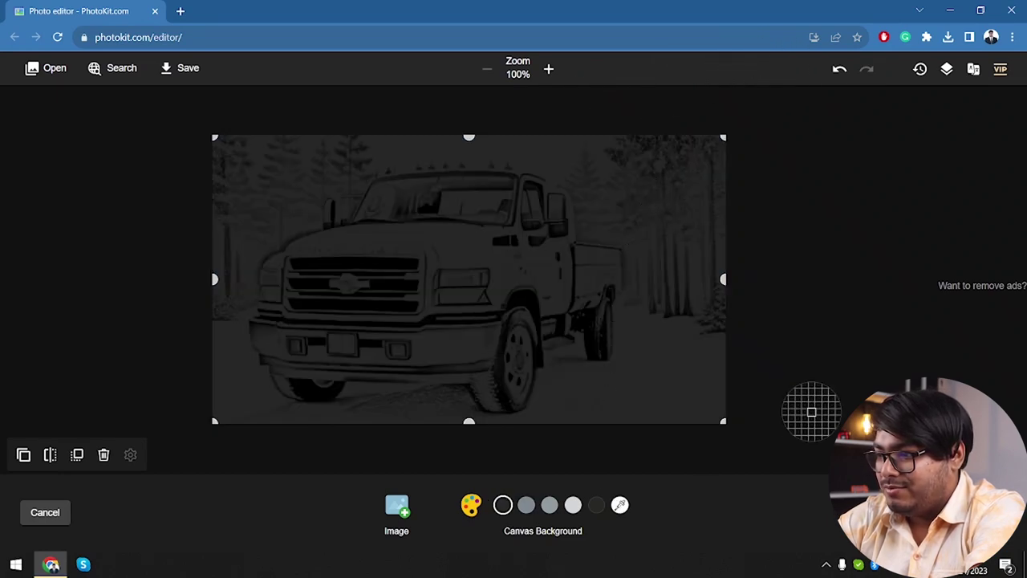
pyautogui.click(848, 332)
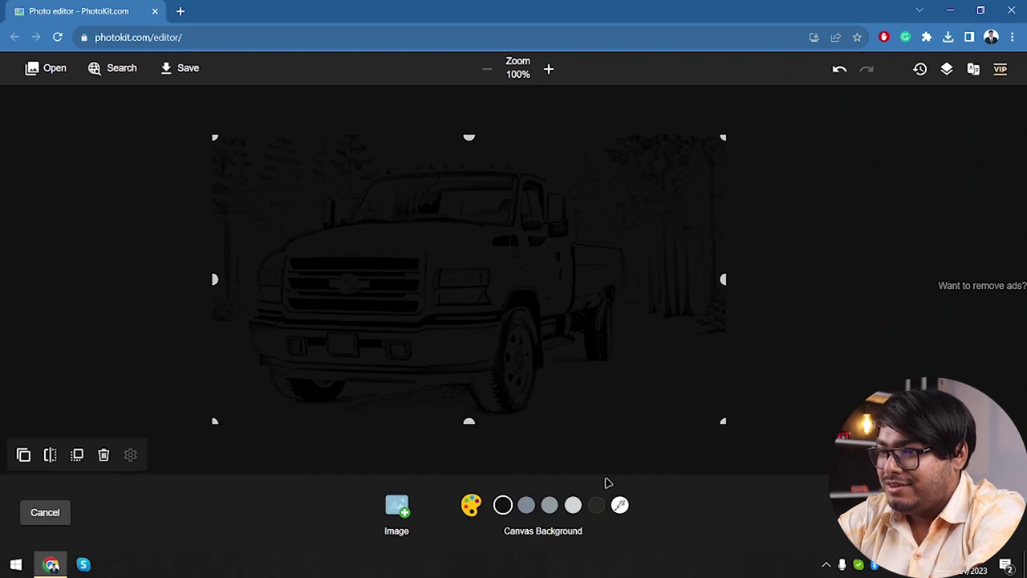
pyautogui.click(619, 506)
pyautogui.click(471, 503)
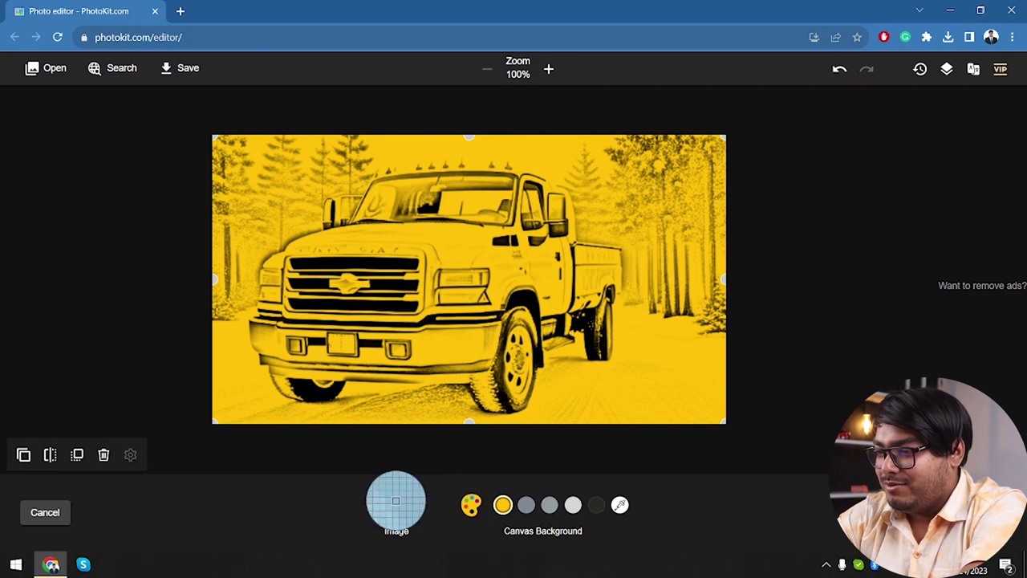
pyautogui.click(397, 500)
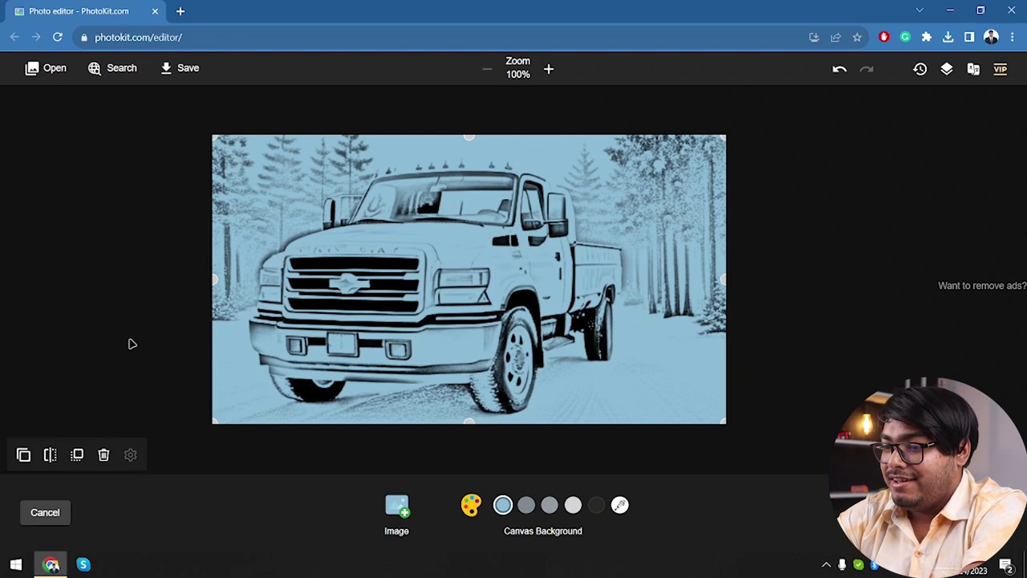
pyautogui.click(640, 420)
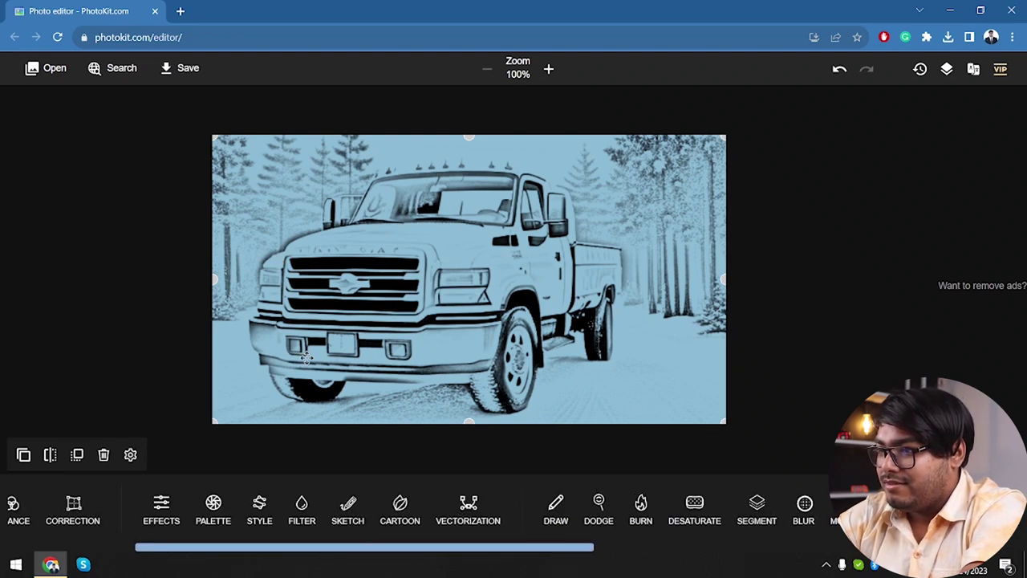
# Undo back to the original colour truck photo, then apply the Cartoon effect
pyautogui.click(839, 71)
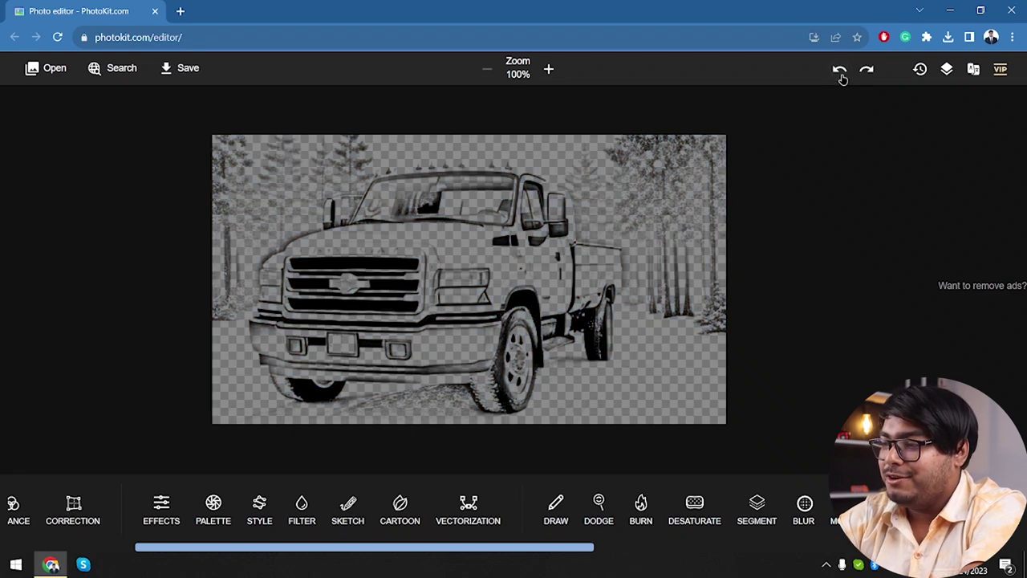
pyautogui.click(839, 70)
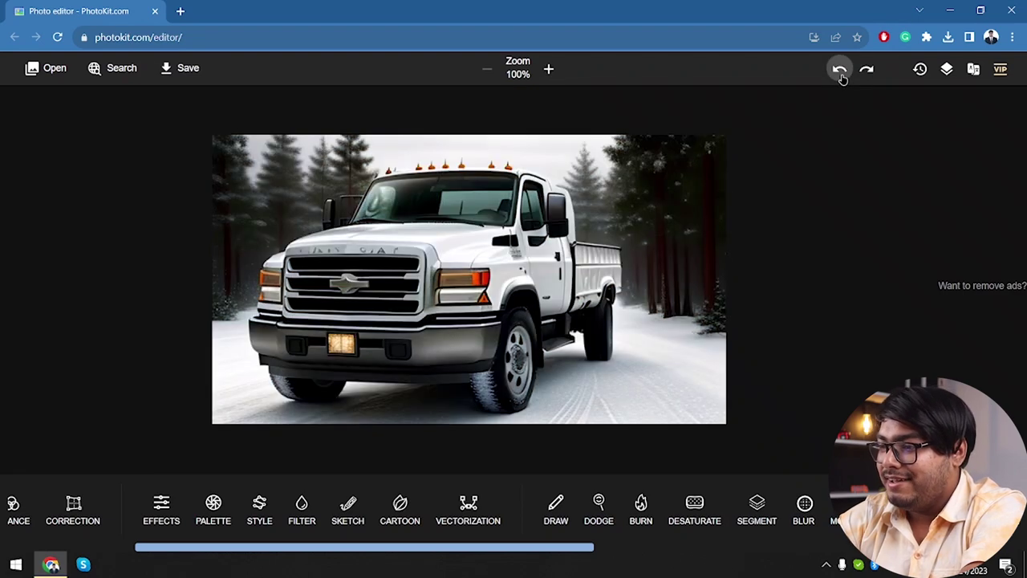
pyautogui.click(398, 512)
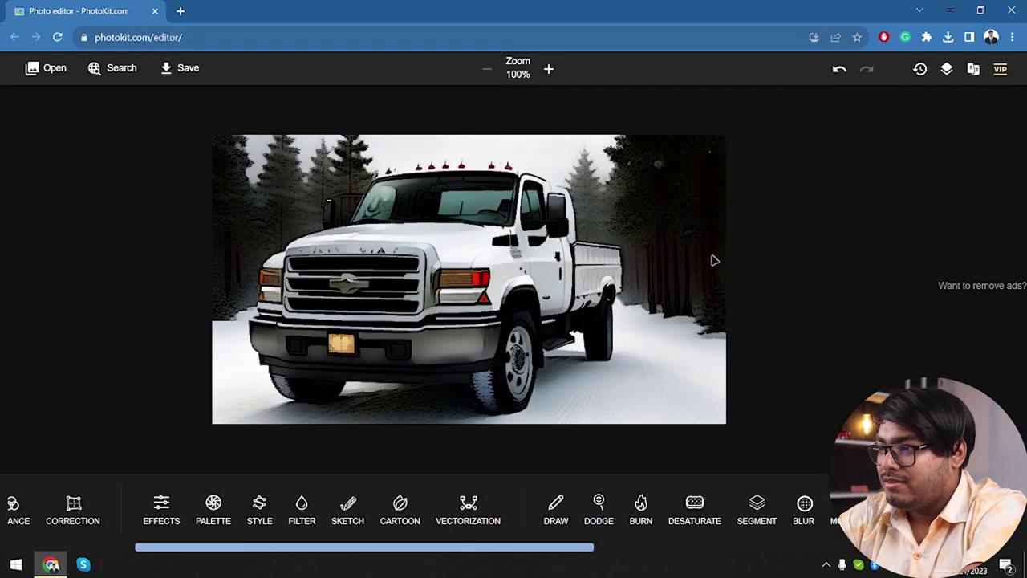
# Compare the cartoon effect with repeated Undo/Redo, ending with it undone
pyautogui.click(838, 73)
pyautogui.click(865, 71)
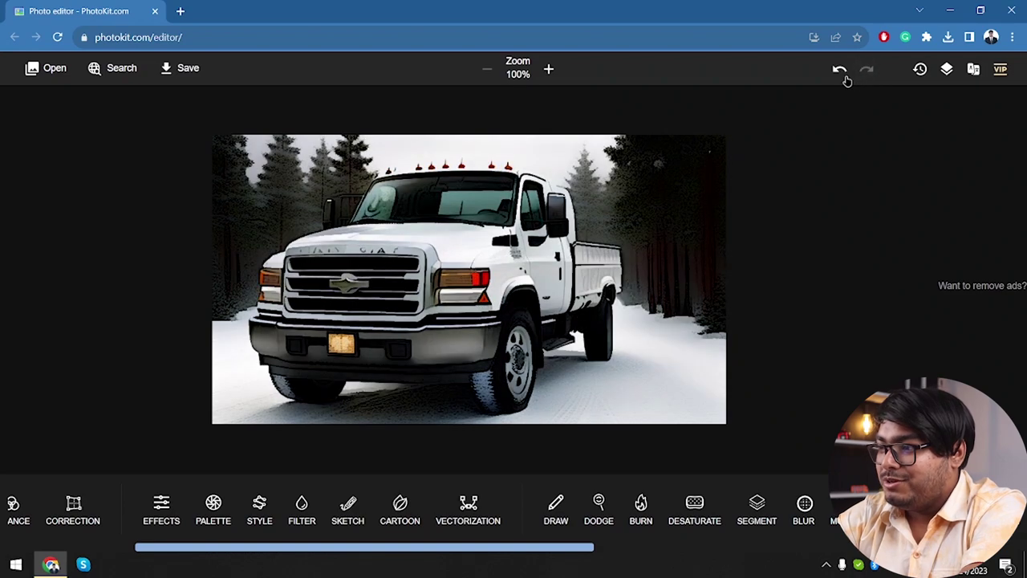
pyautogui.click(838, 74)
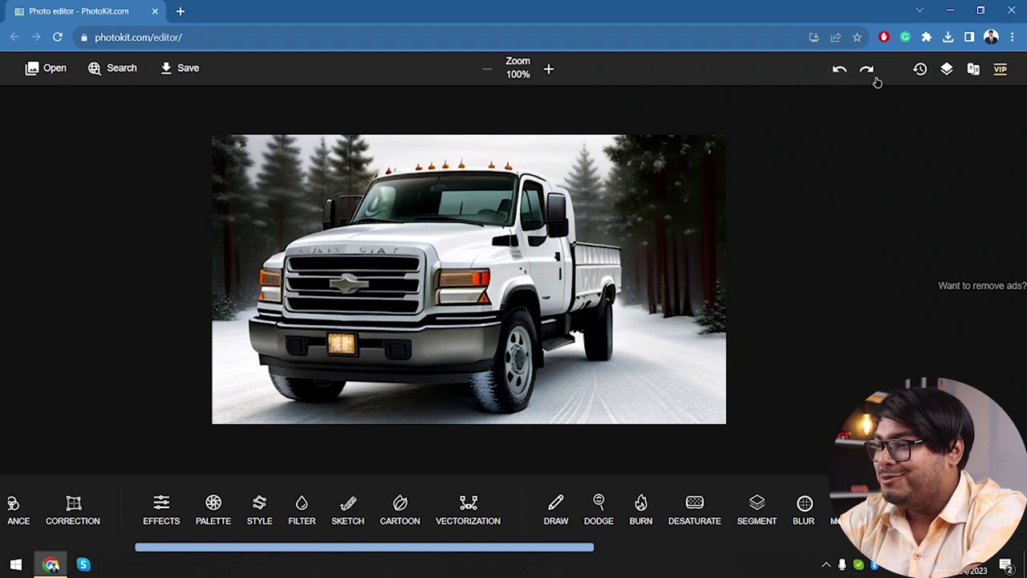
pyautogui.click(875, 78)
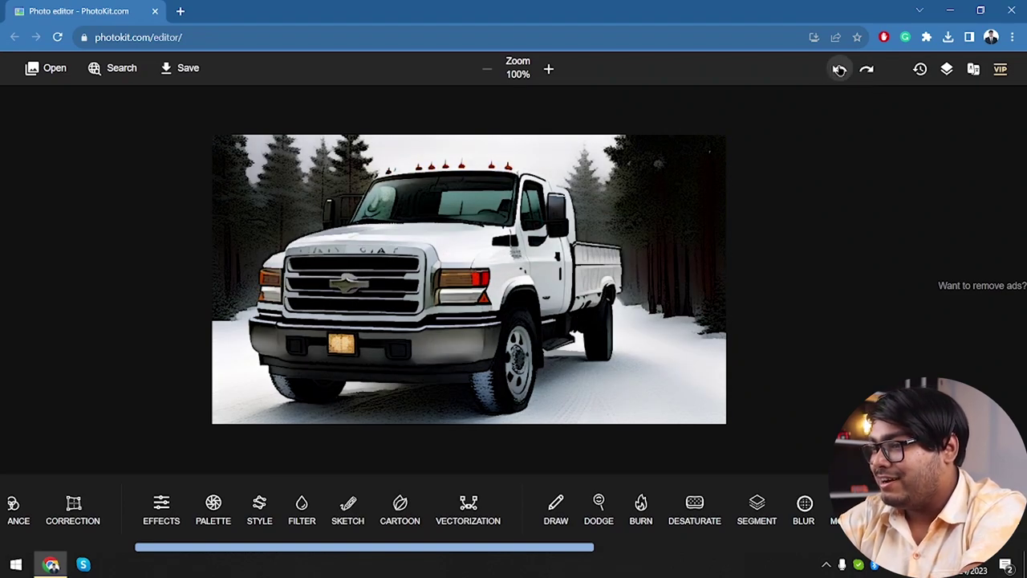
pyautogui.click(838, 71)
pyautogui.click(869, 71)
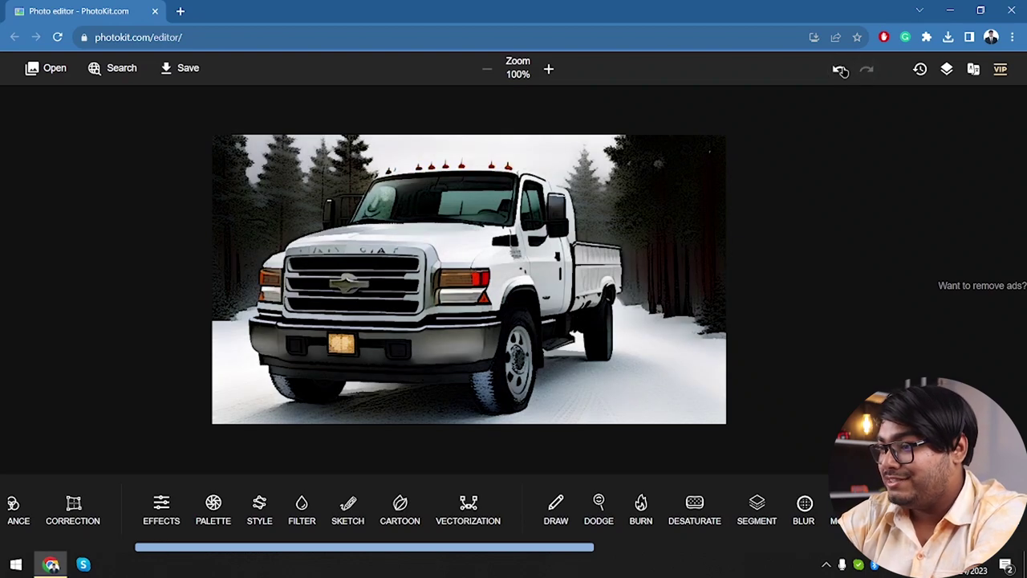
pyautogui.click(840, 71)
pyautogui.click(867, 71)
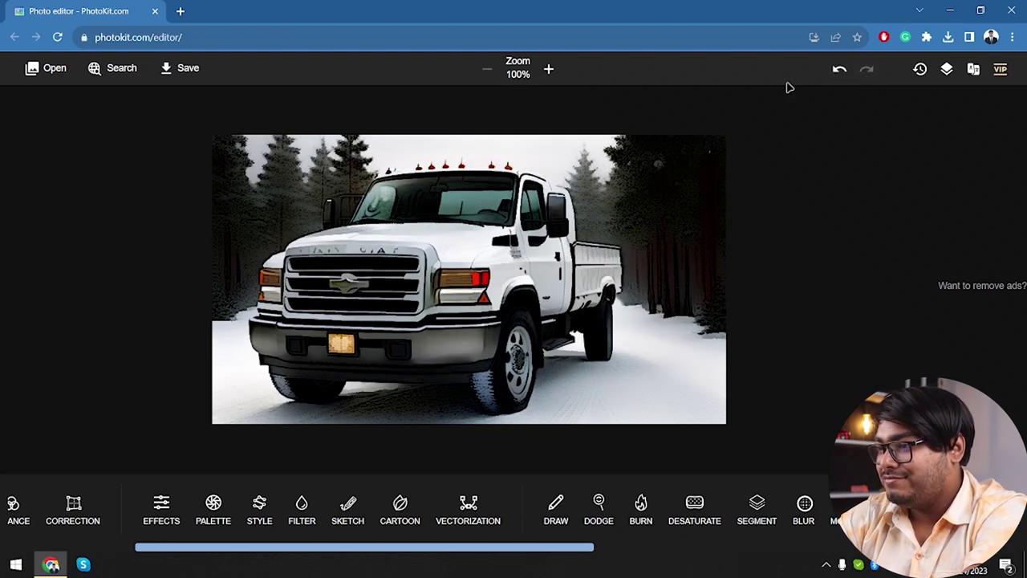
pyautogui.click(841, 69)
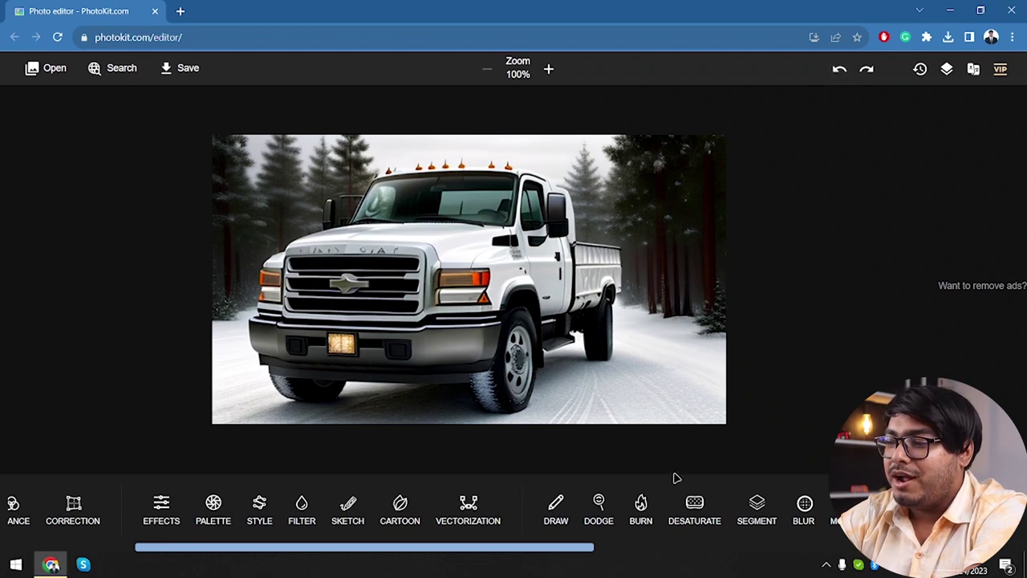
pyautogui.scroll(-3, 651, 523)
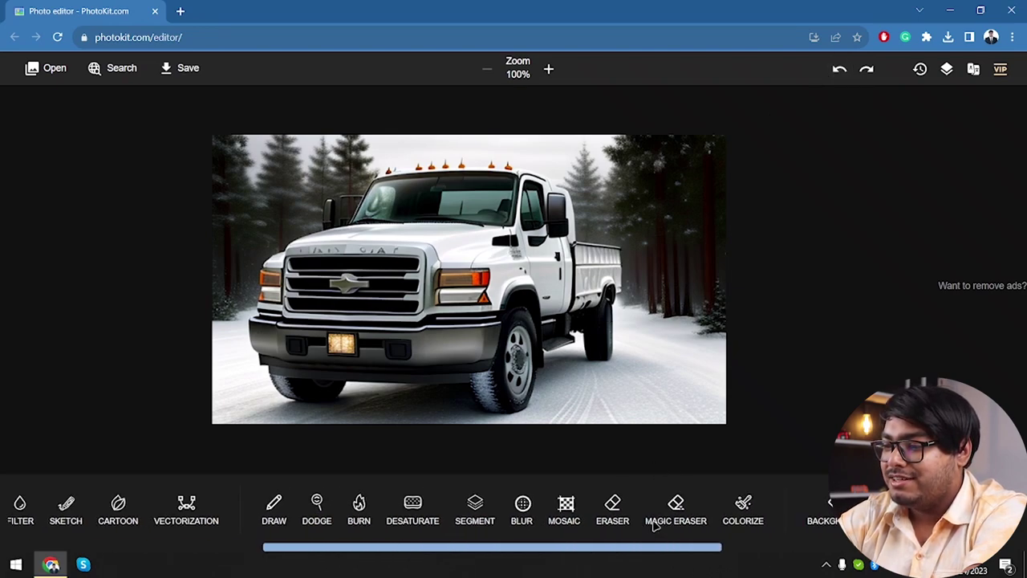
pyautogui.scroll(3, 653, 523)
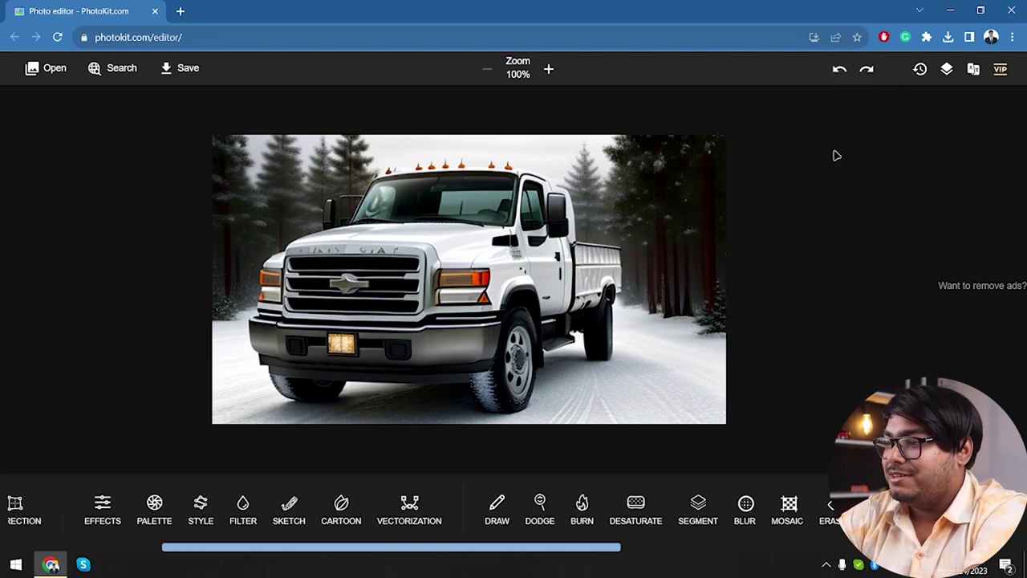
pyautogui.click(874, 73)
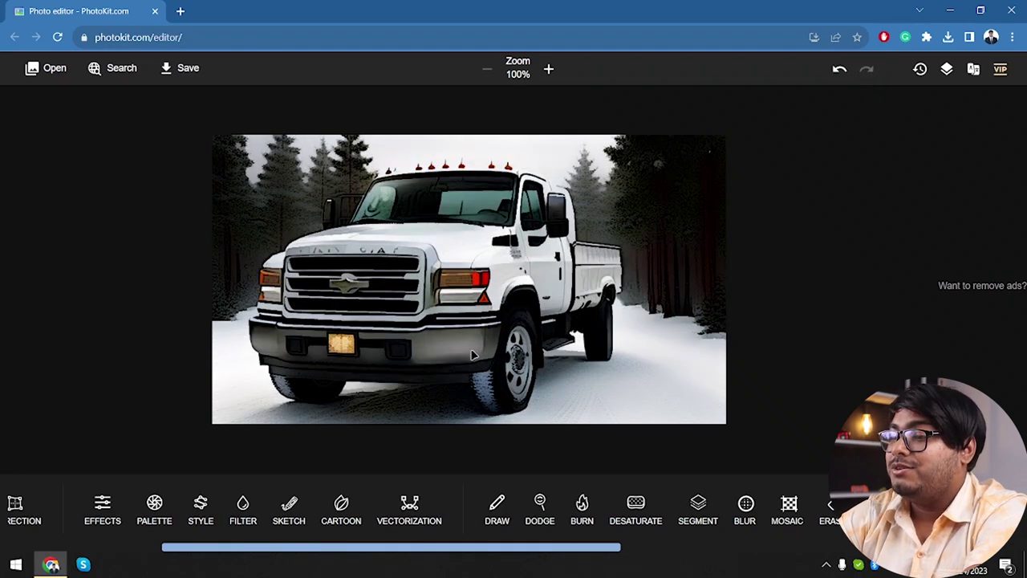
pyautogui.click(339, 518)
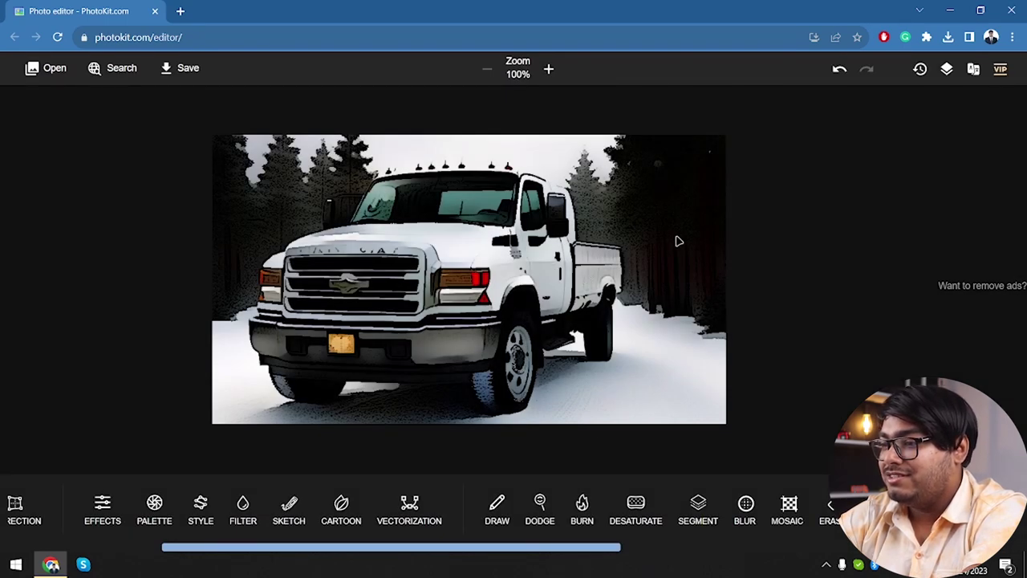
pyautogui.click(839, 71)
pyautogui.click(838, 70)
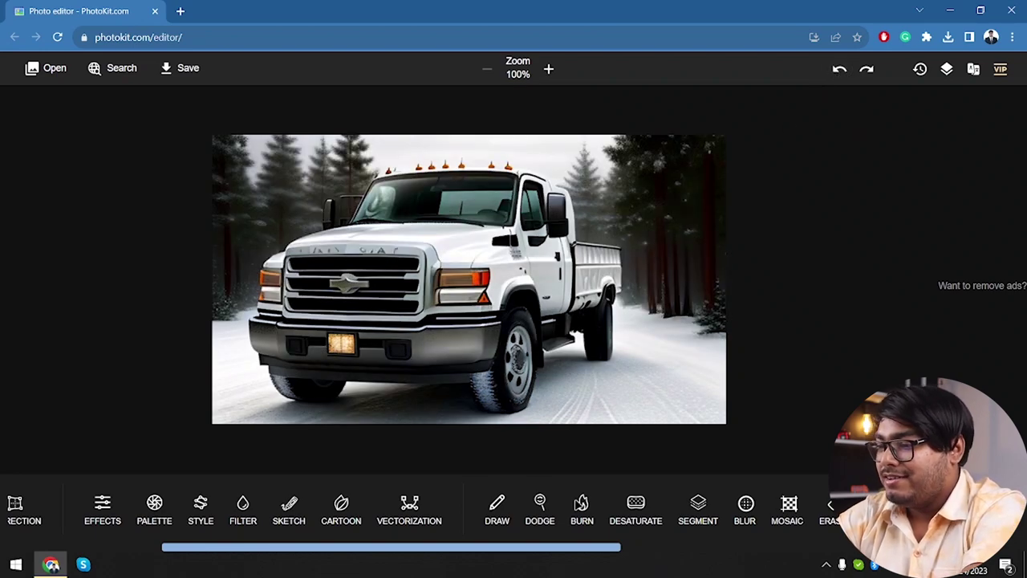
pyautogui.scroll(-4, 618, 513)
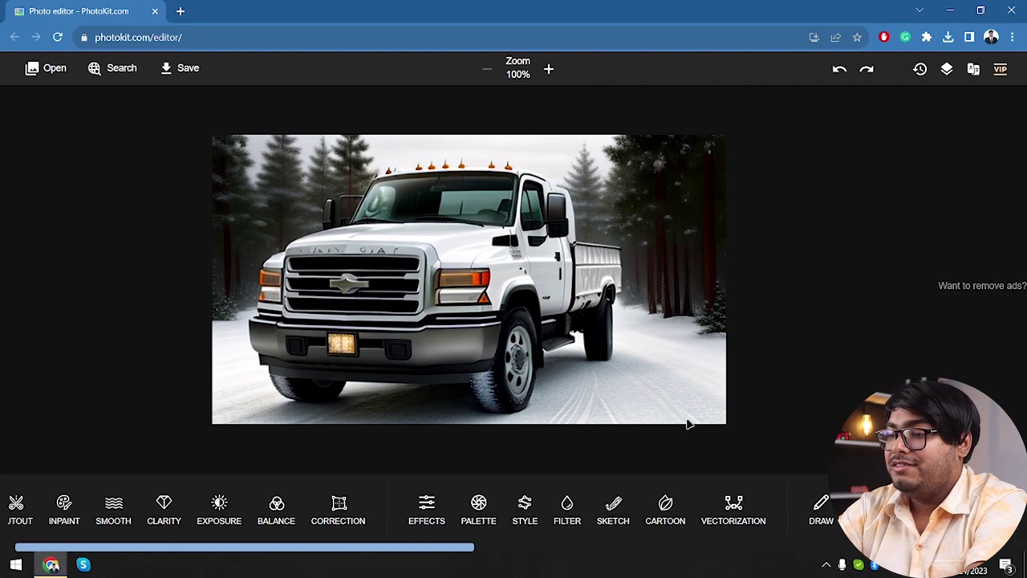
pyautogui.hscroll(8, 654, 502)
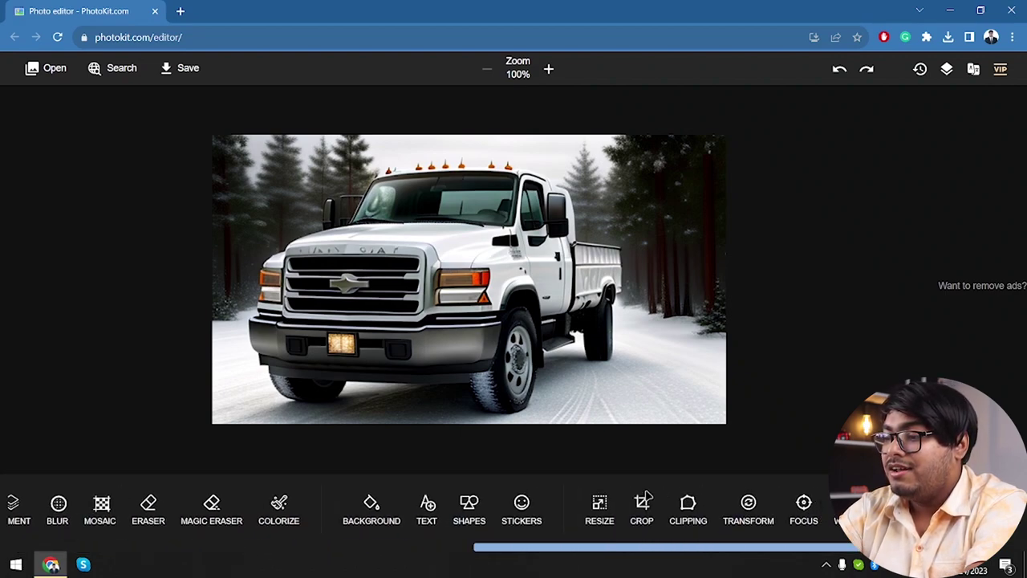
pyautogui.hscroll(3, 648, 499)
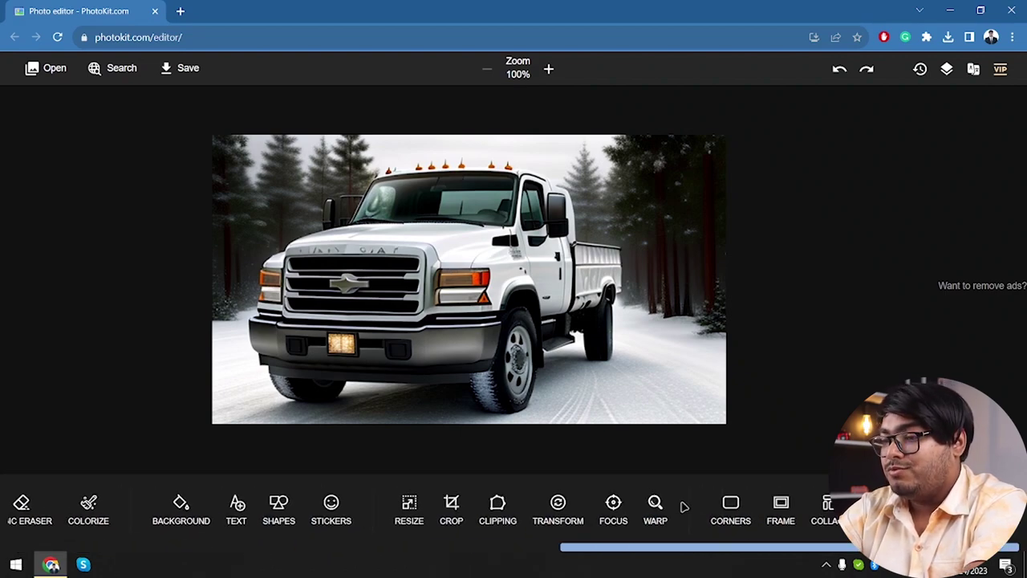